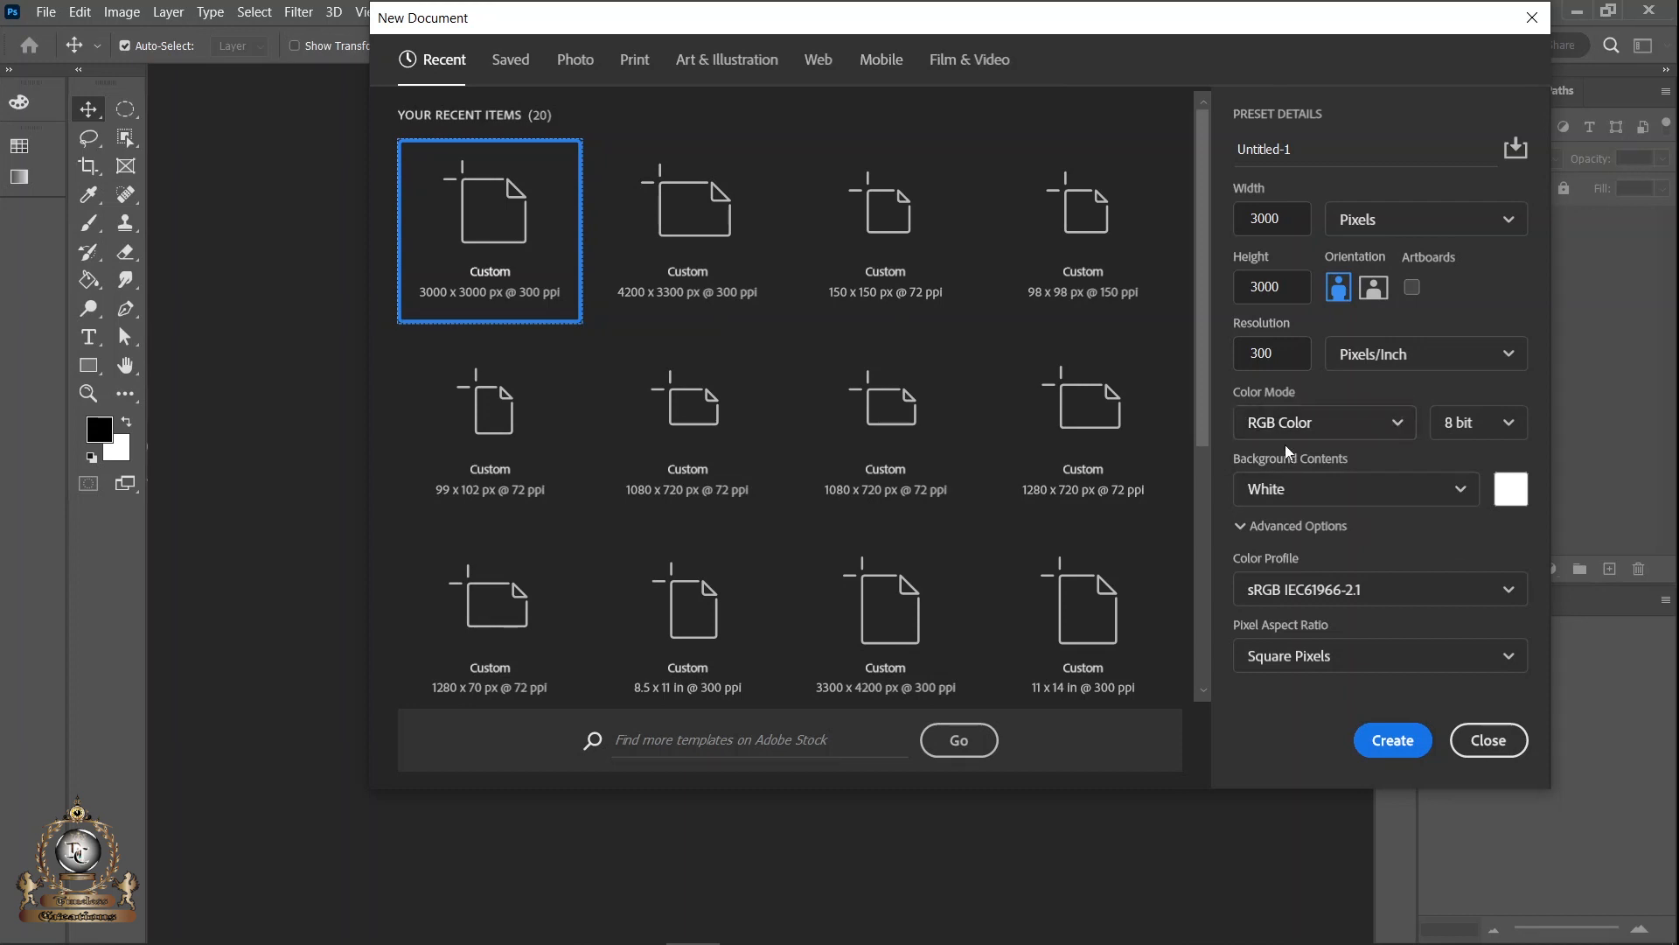
# - Create a 3000 x 3000 px, 300 ppi RGB document with a white background and add a black (000000) Solid Color fill layer
pyautogui.click(1393, 741)
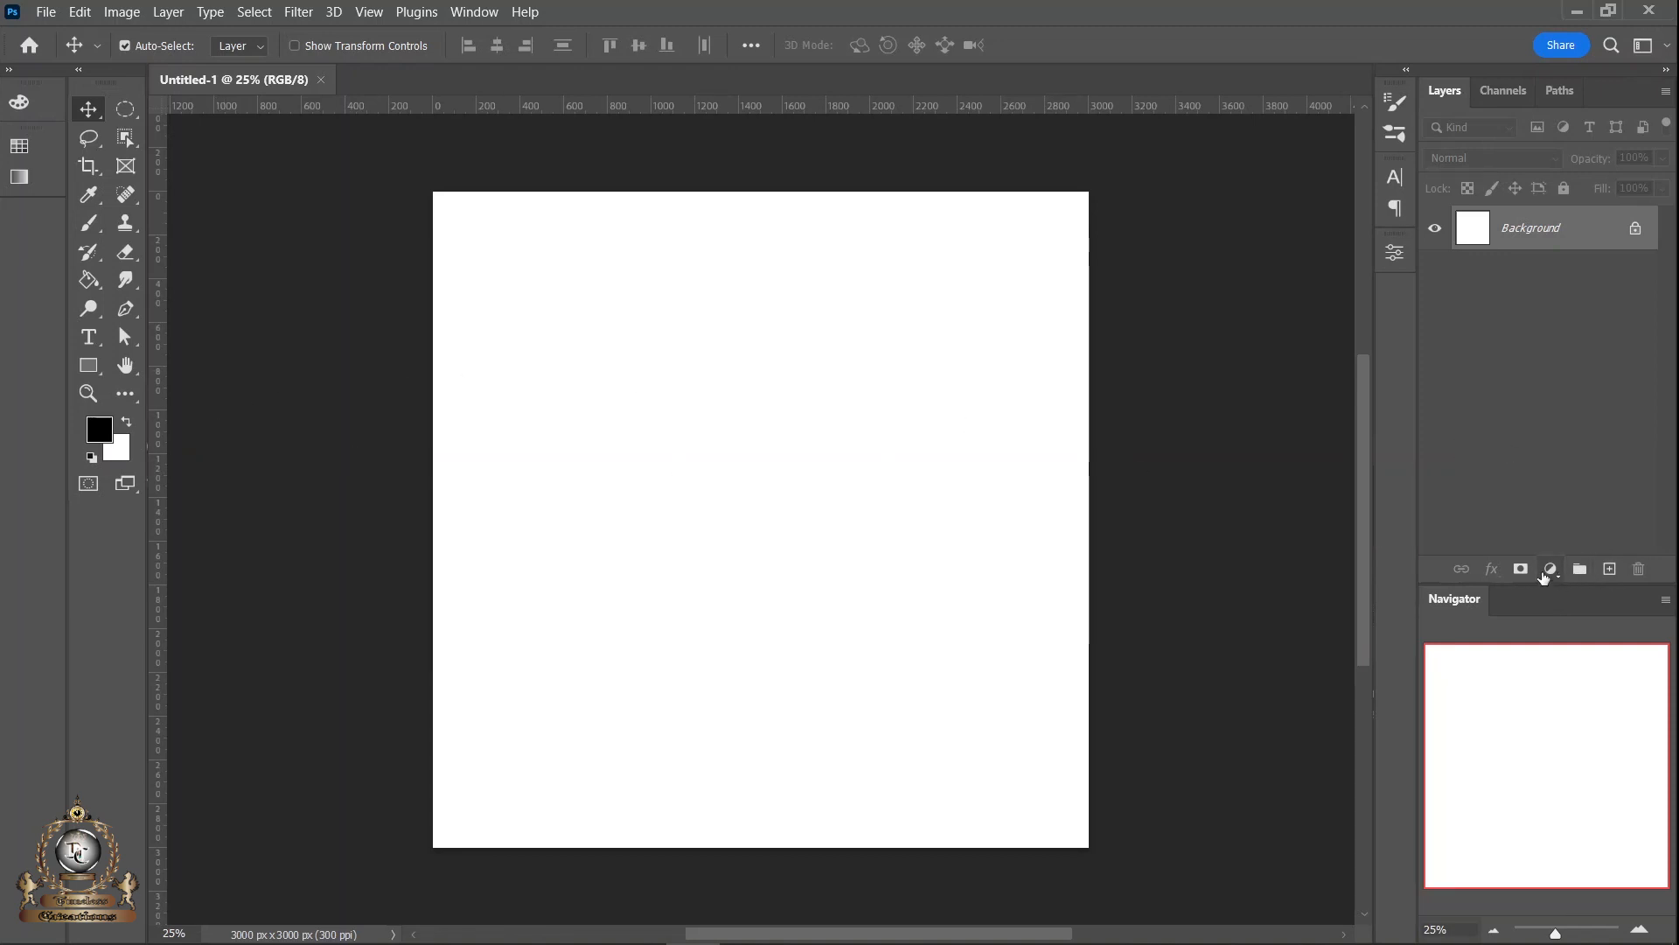
pyautogui.click(1551, 570)
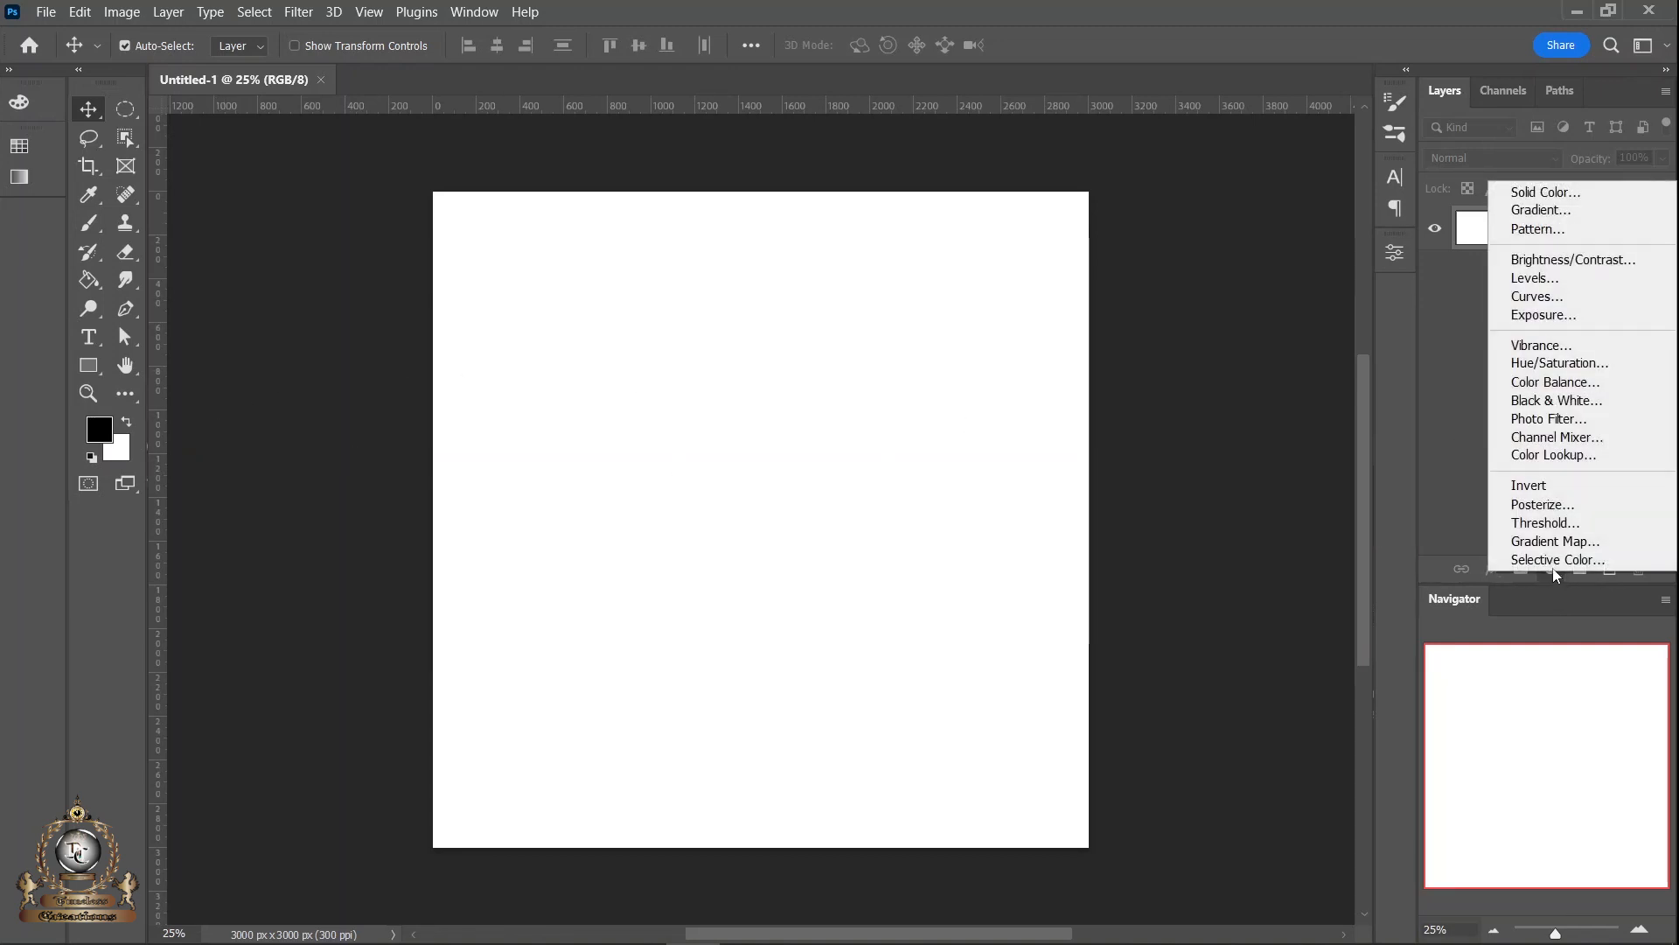
pyautogui.click(1545, 193)
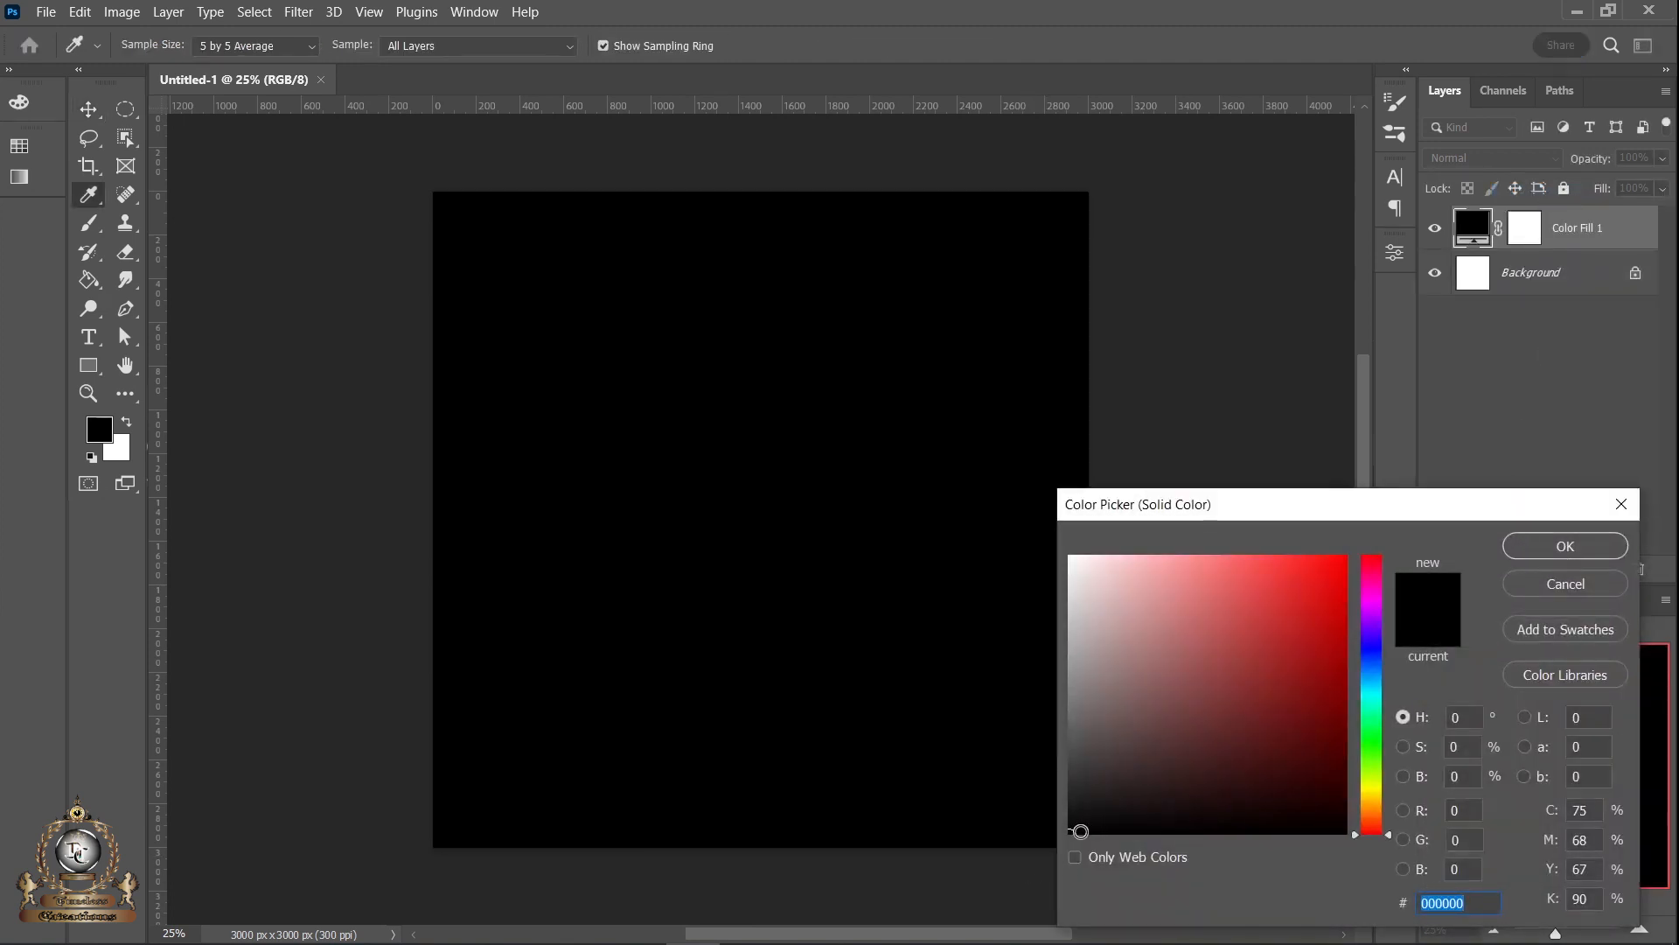
pyautogui.click(1072, 833)
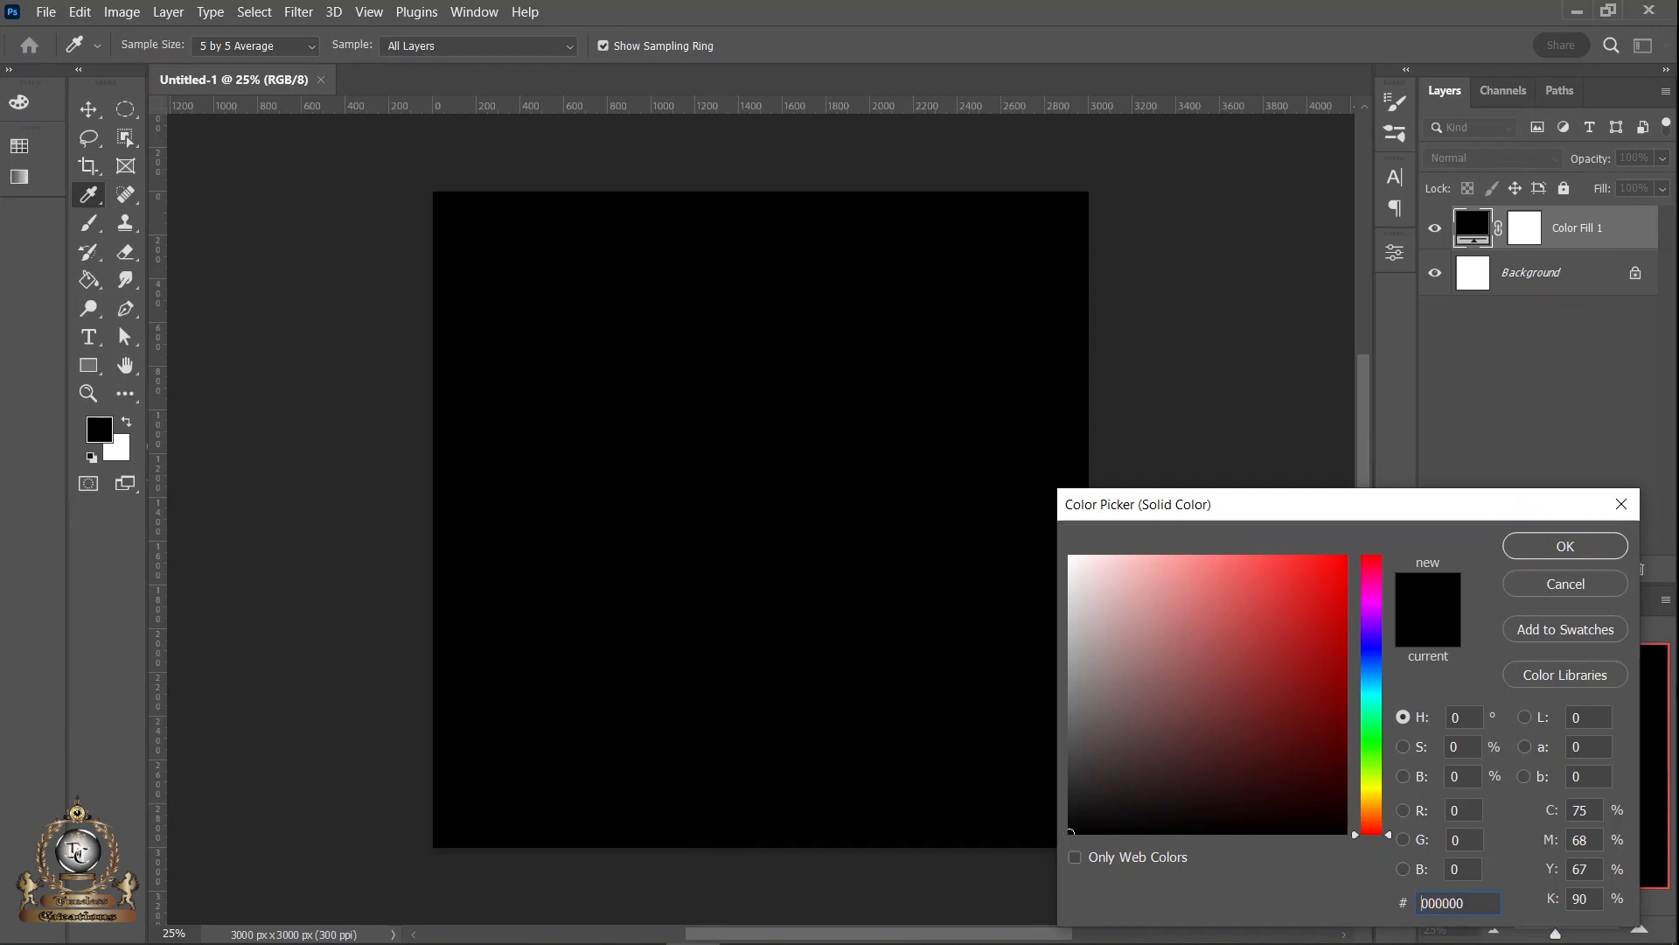
pyautogui.click(1587, 544)
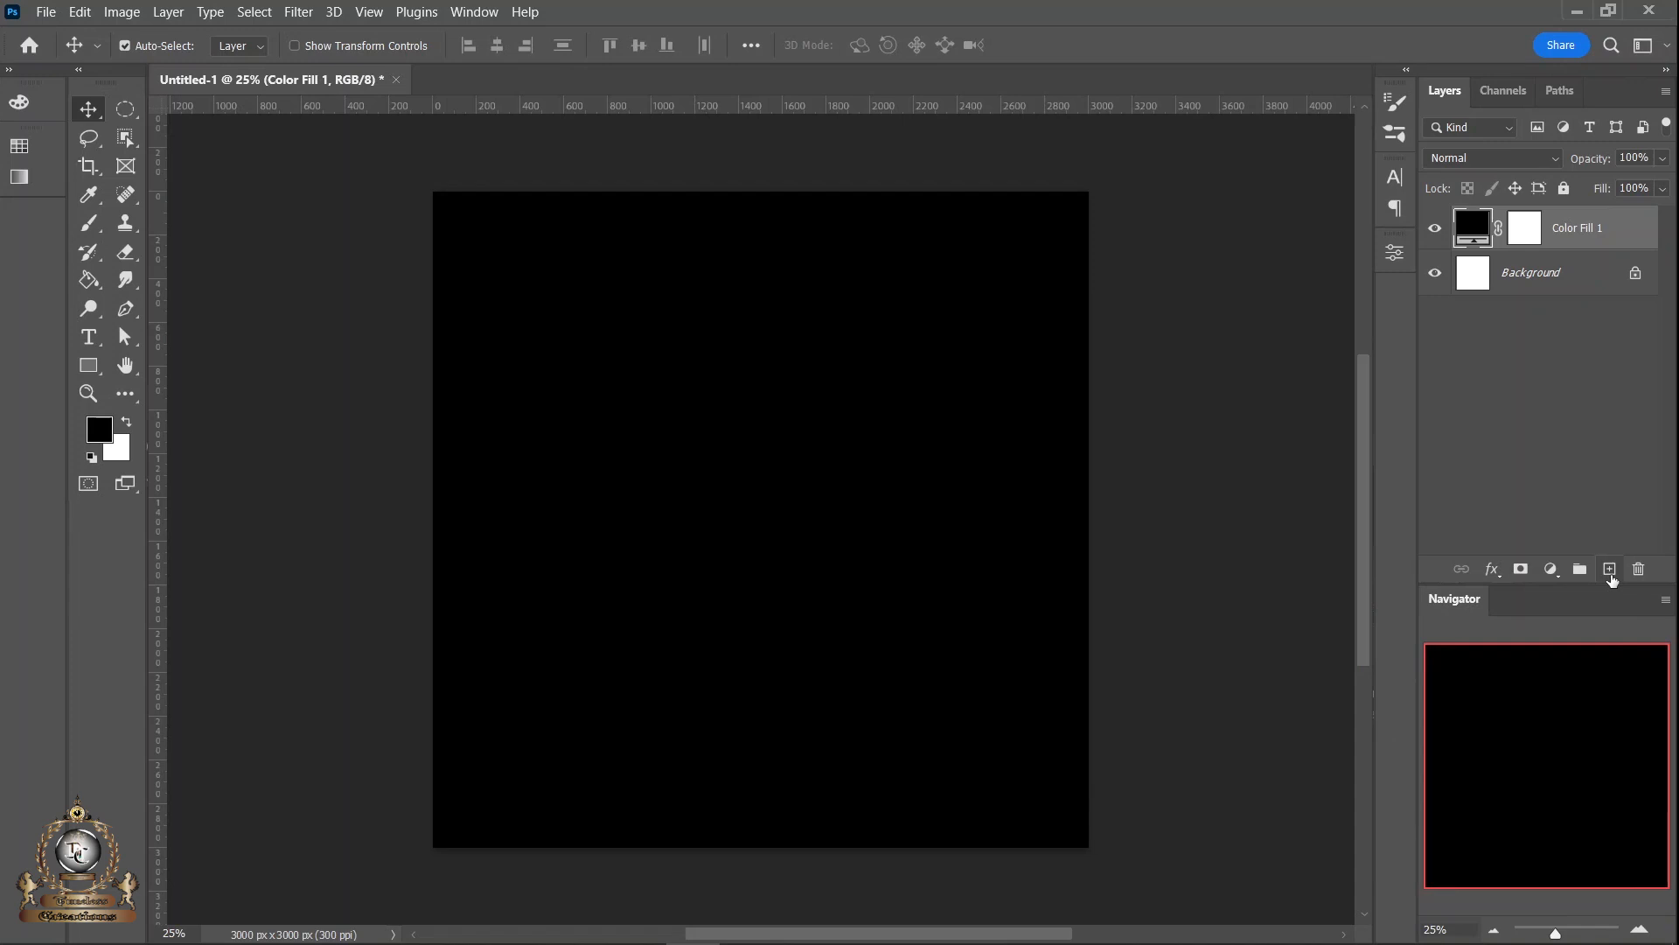
# - Add a new layer above the color fill, fill it with black and convert it to a smart object
pyautogui.click(1610, 571)
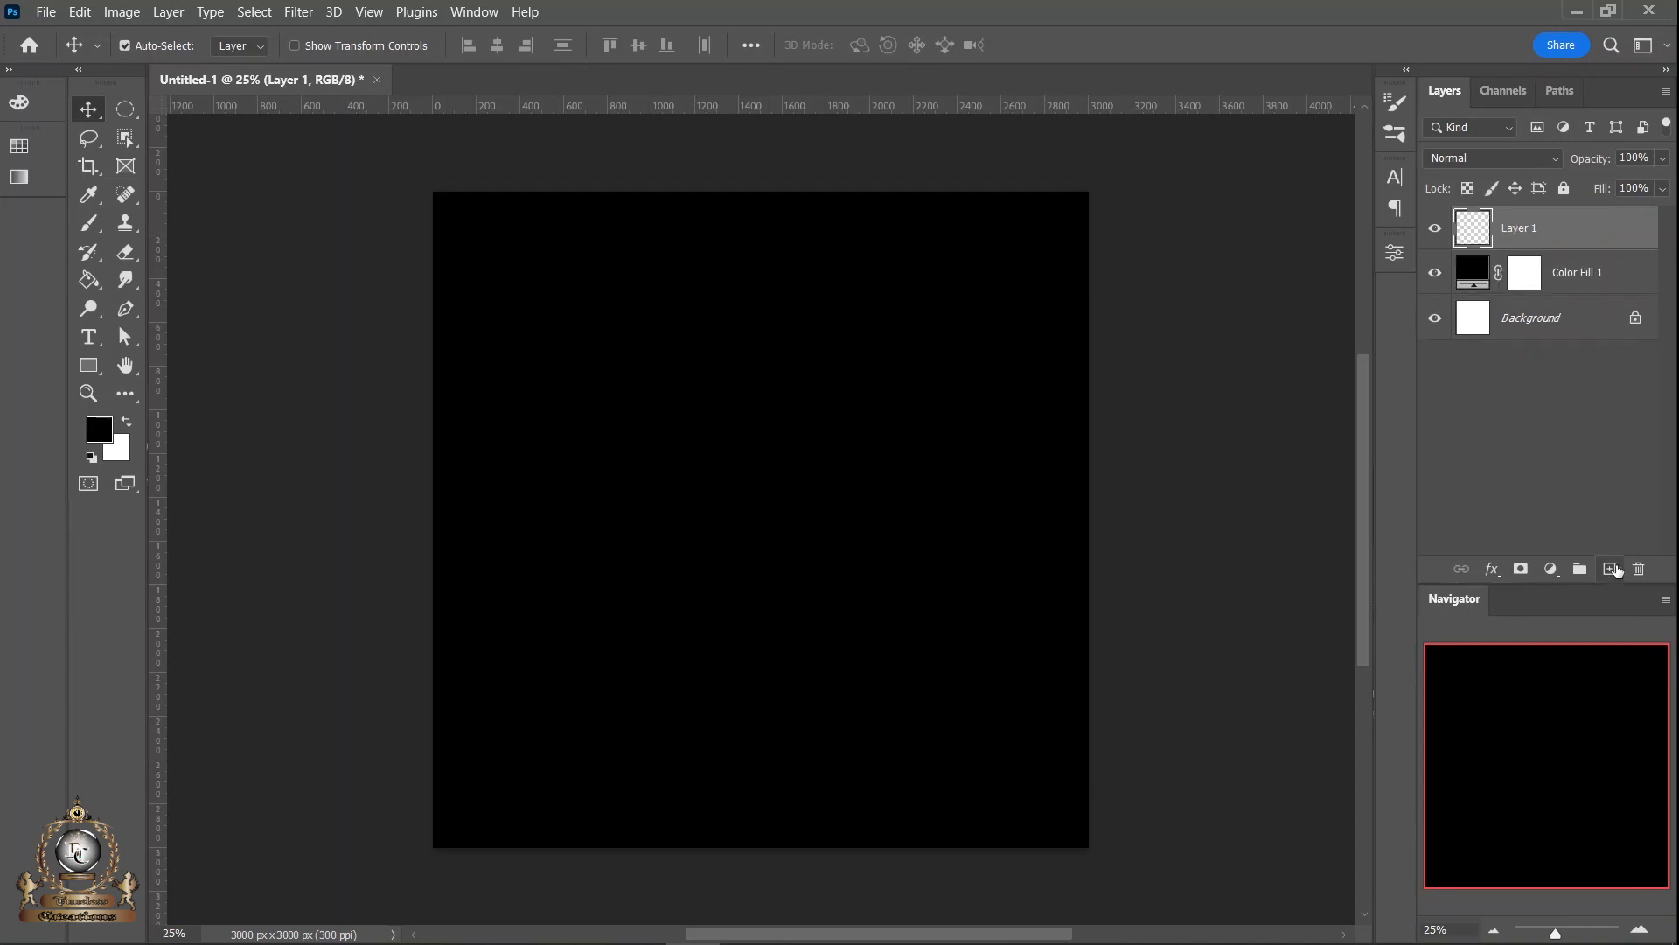
pyautogui.hotkey('alt', 'BackSpace')
pyautogui.rightClick(1590, 235)
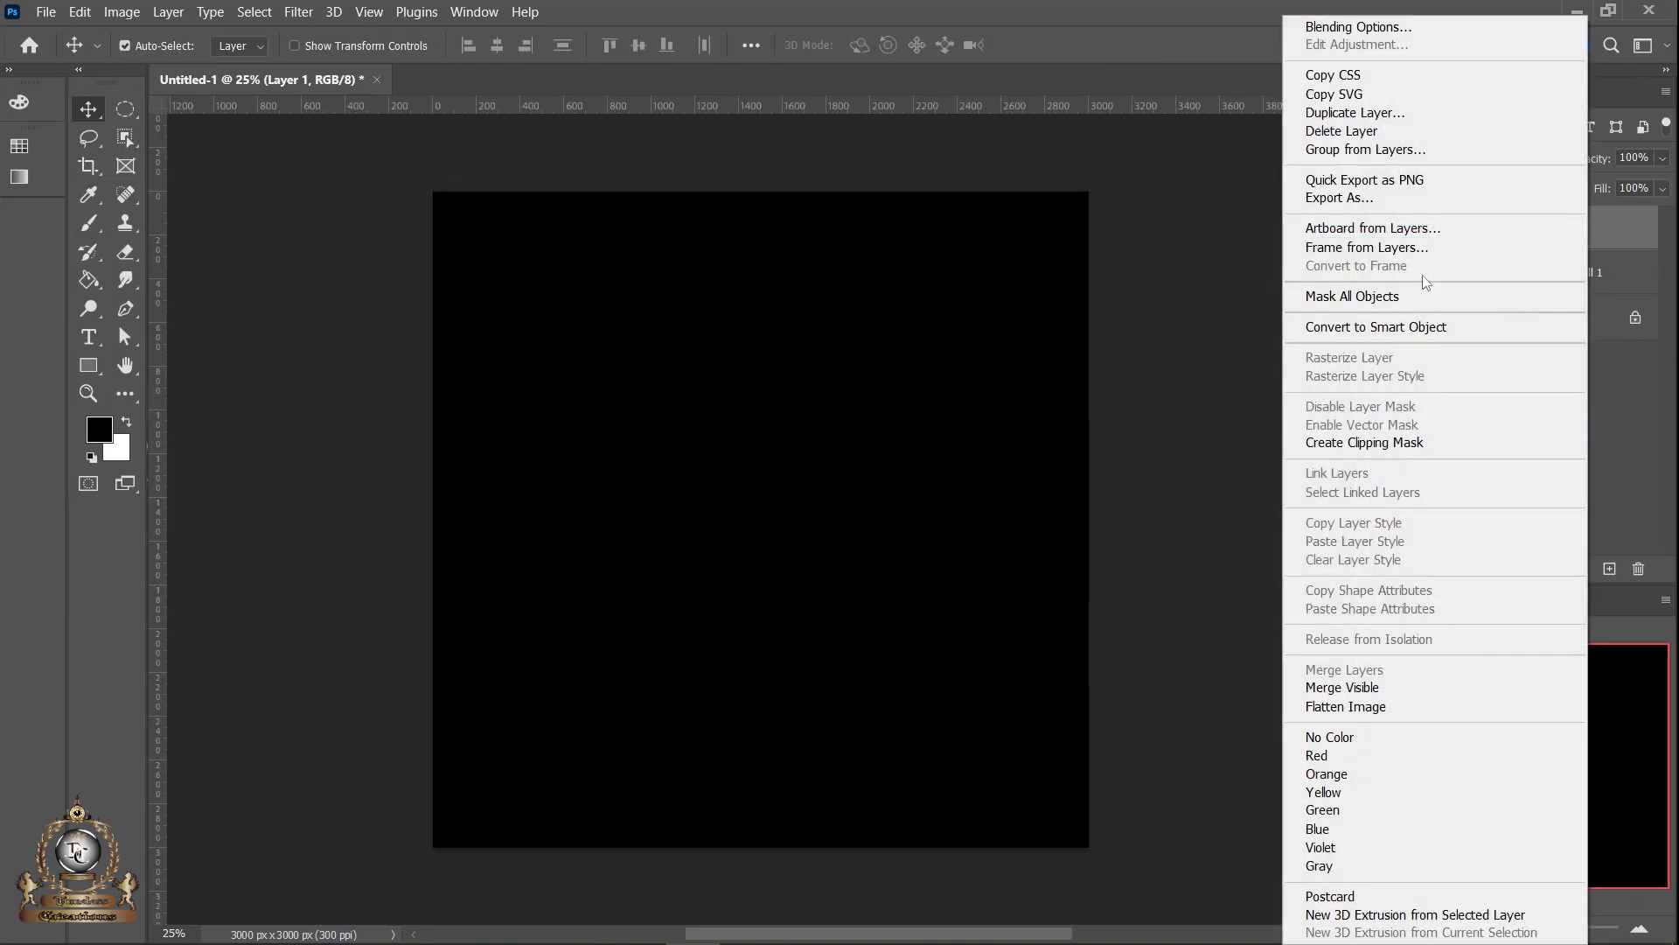
pyautogui.click(1426, 329)
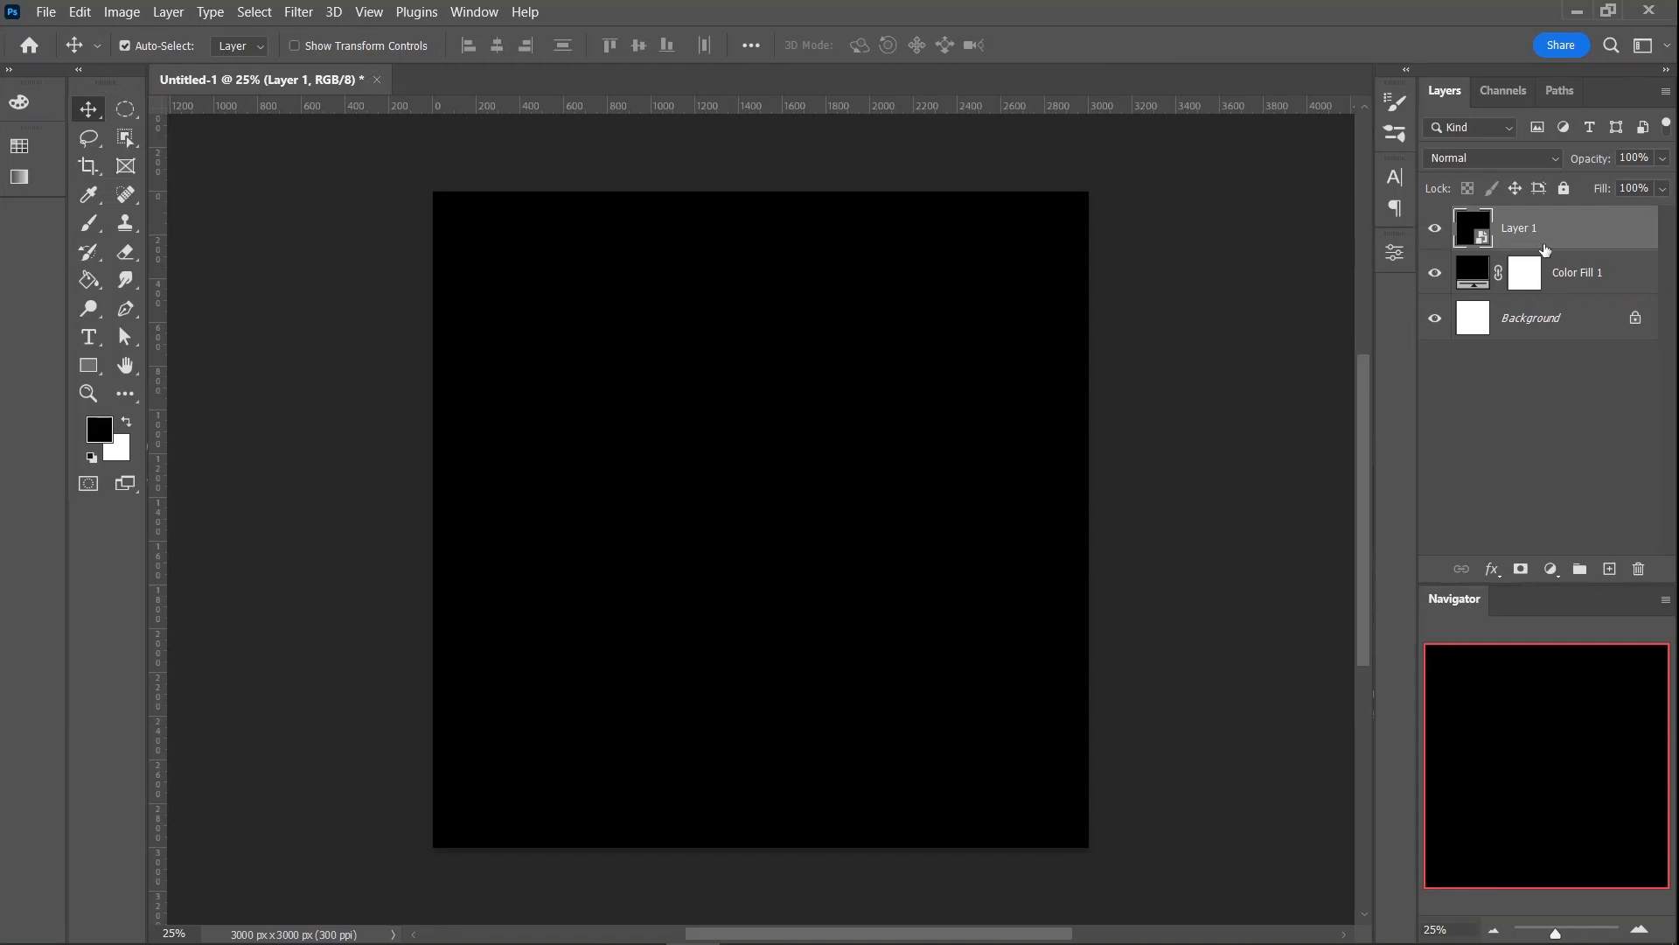
# - Apply the Clouds smart filter to Layer 1, compare it off and on, and re-render it for a different cloud pattern
pyautogui.click(298, 11)
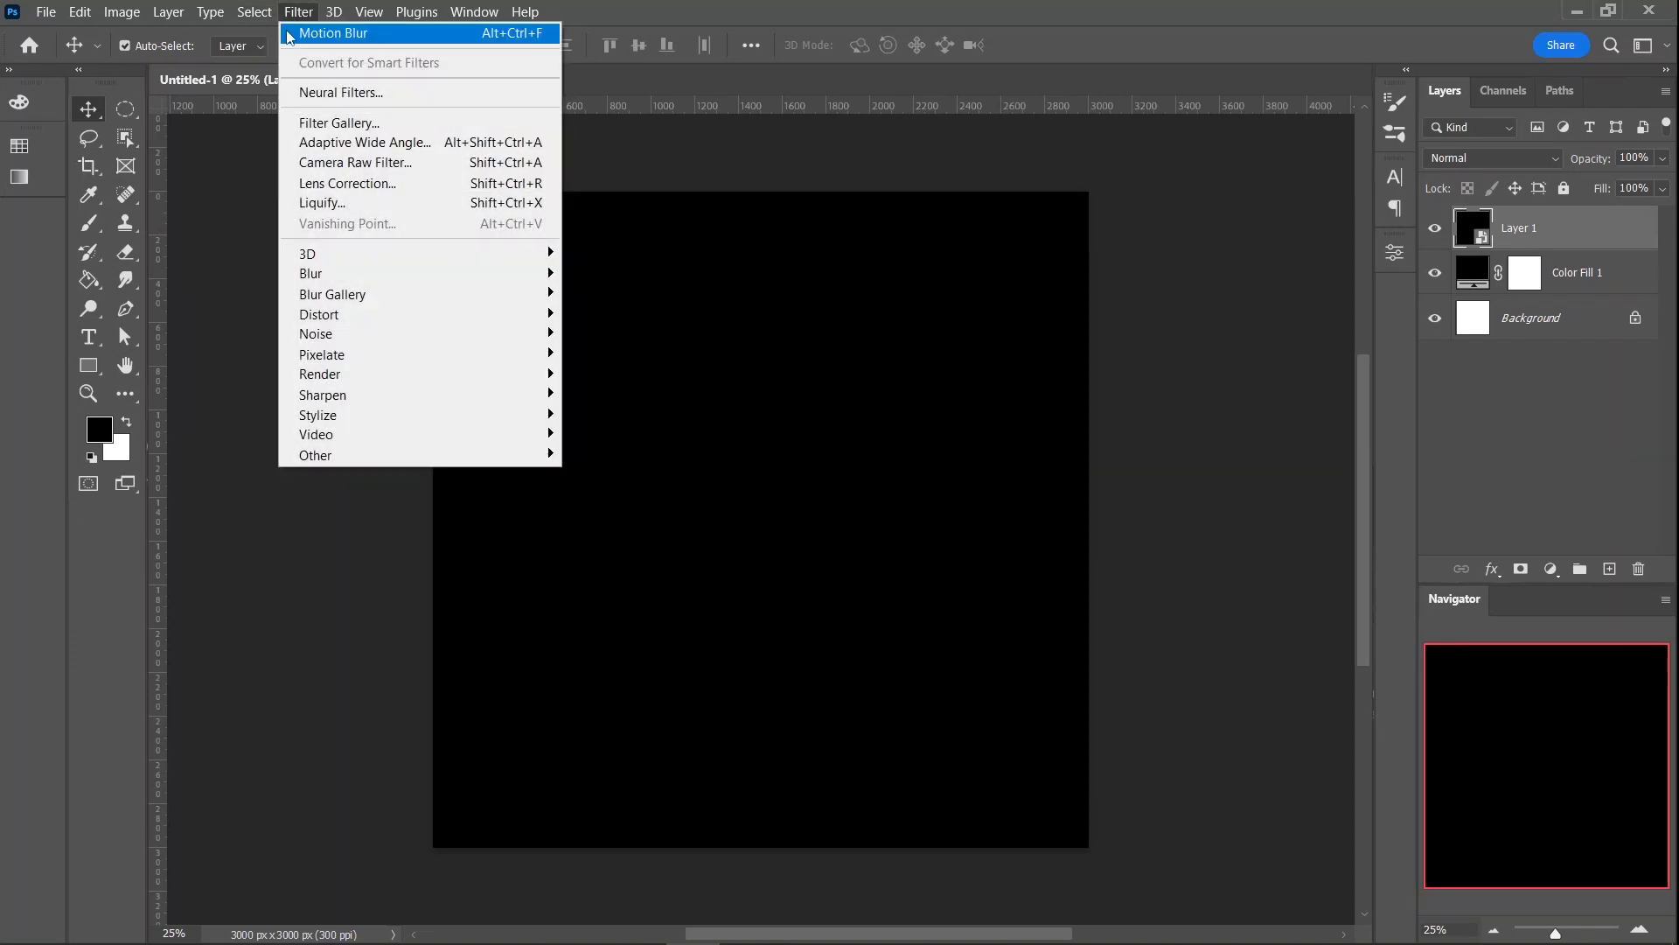
pyautogui.moveTo(321, 374)
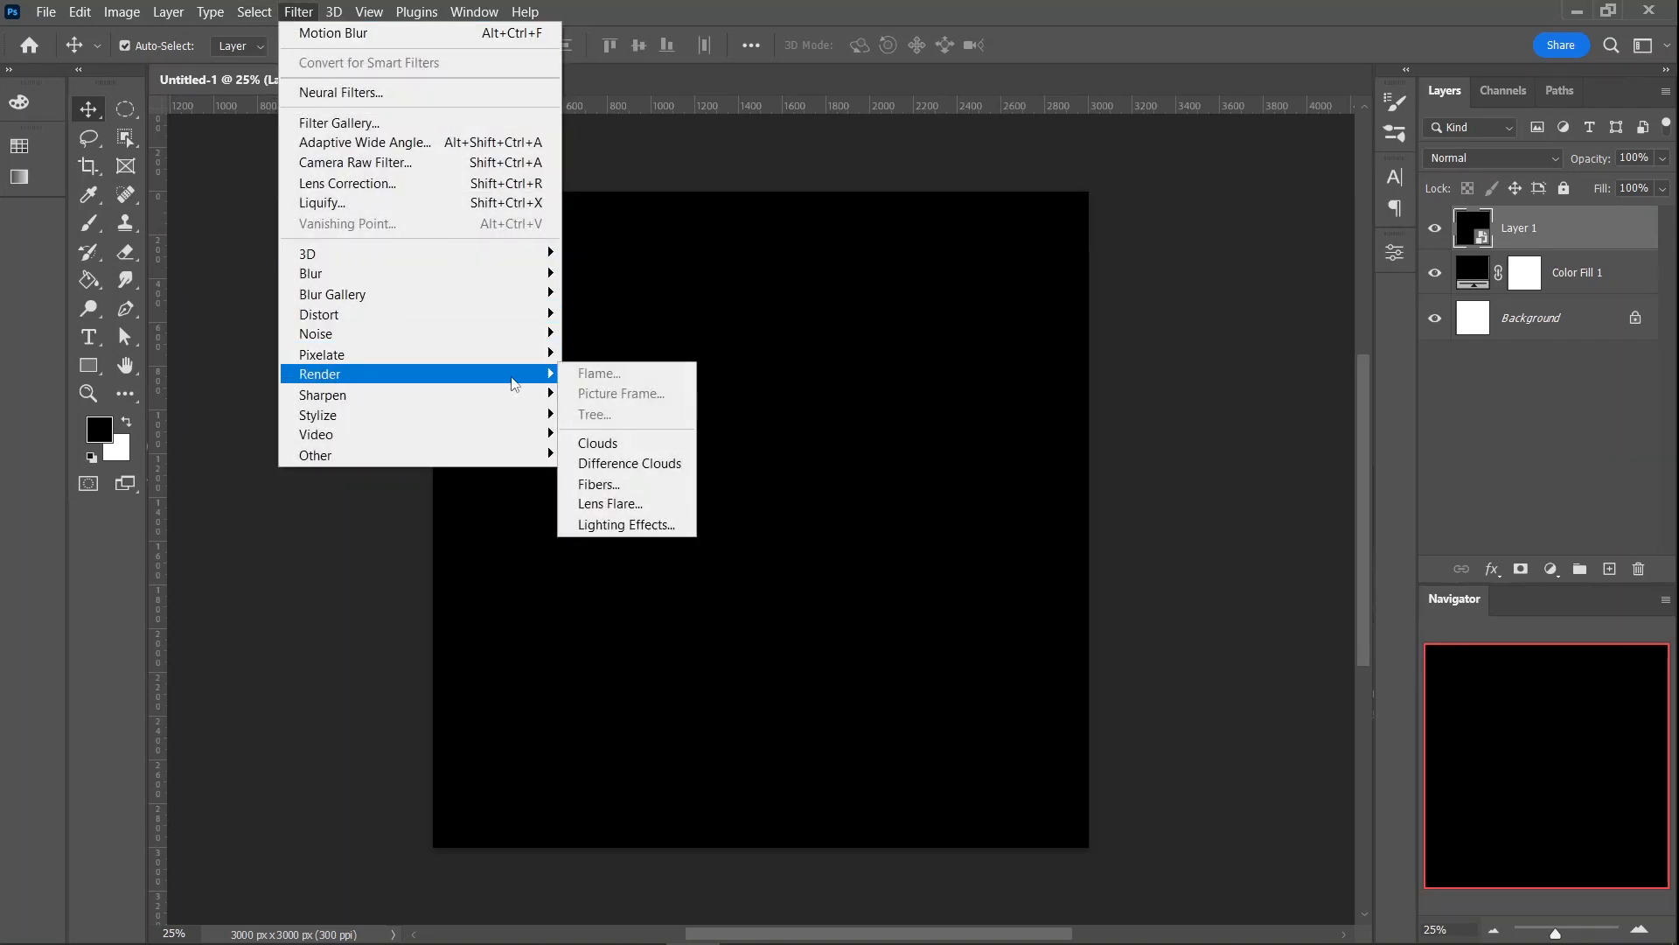
pyautogui.click(607, 448)
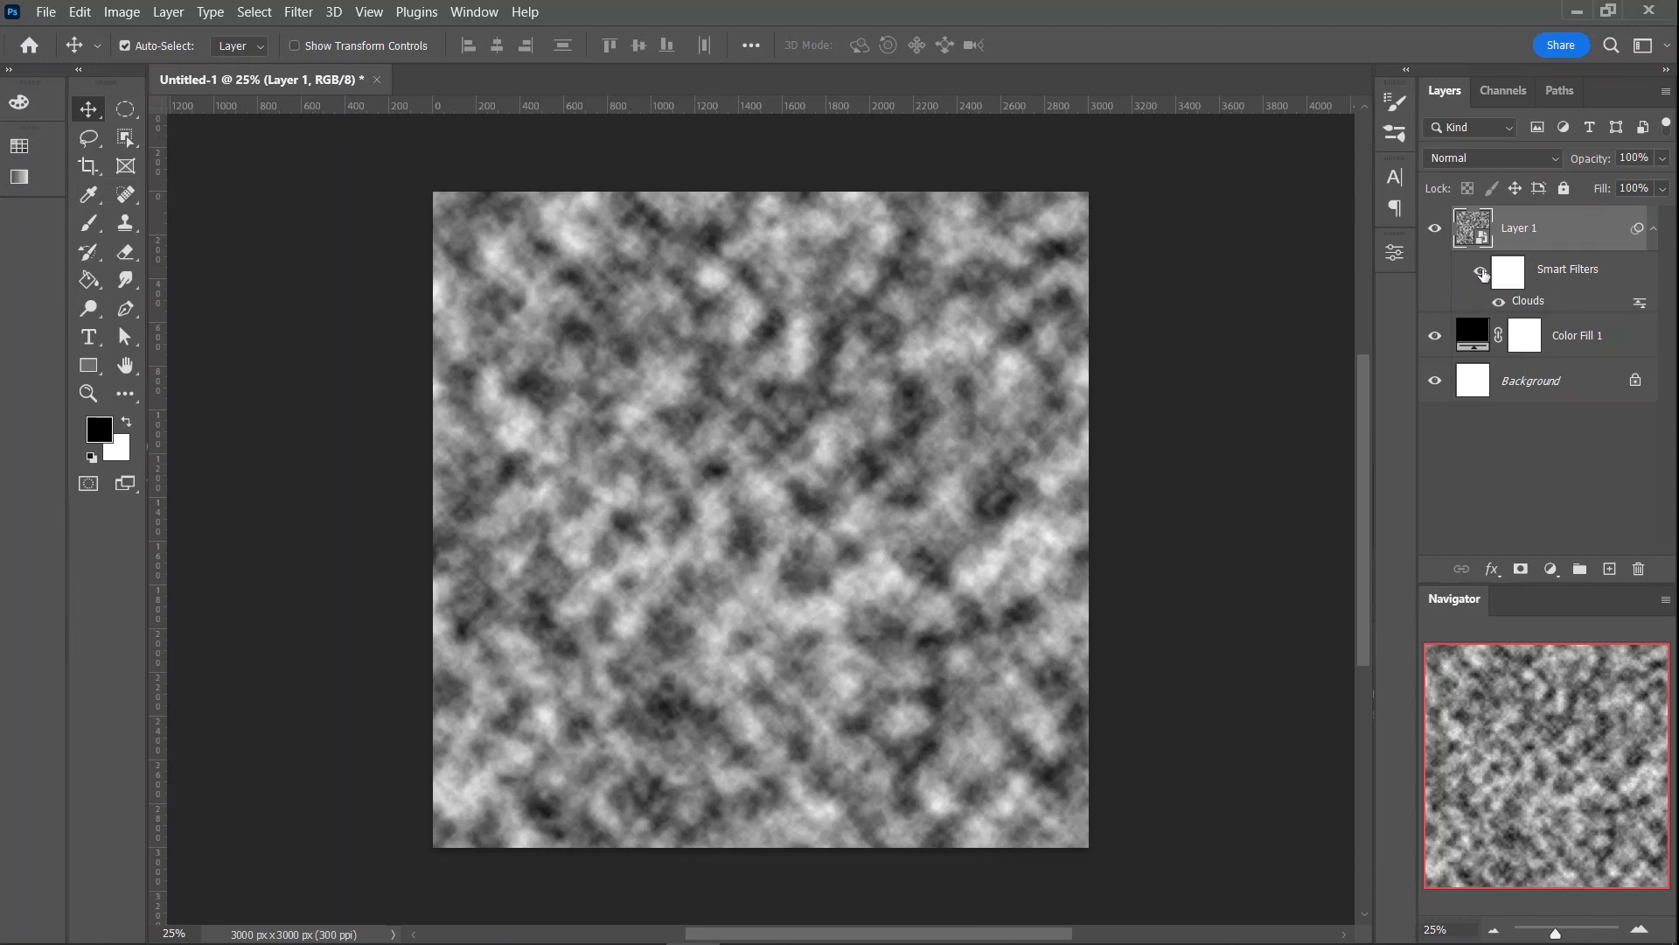
pyautogui.click(1482, 272)
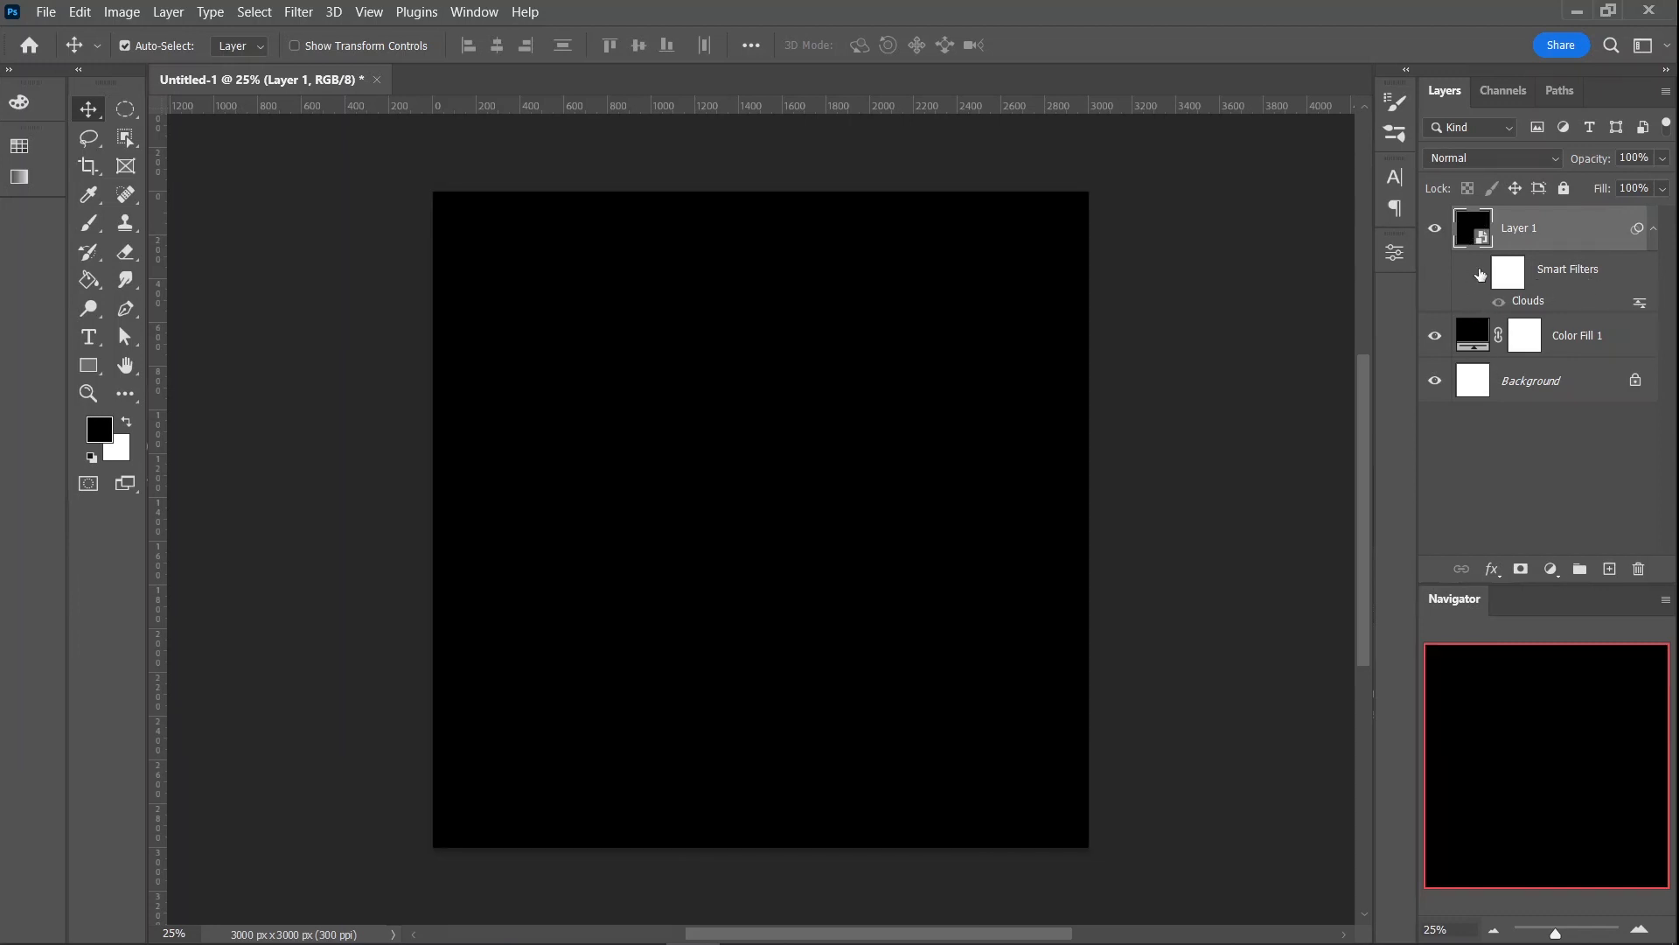
pyautogui.click(1480, 272)
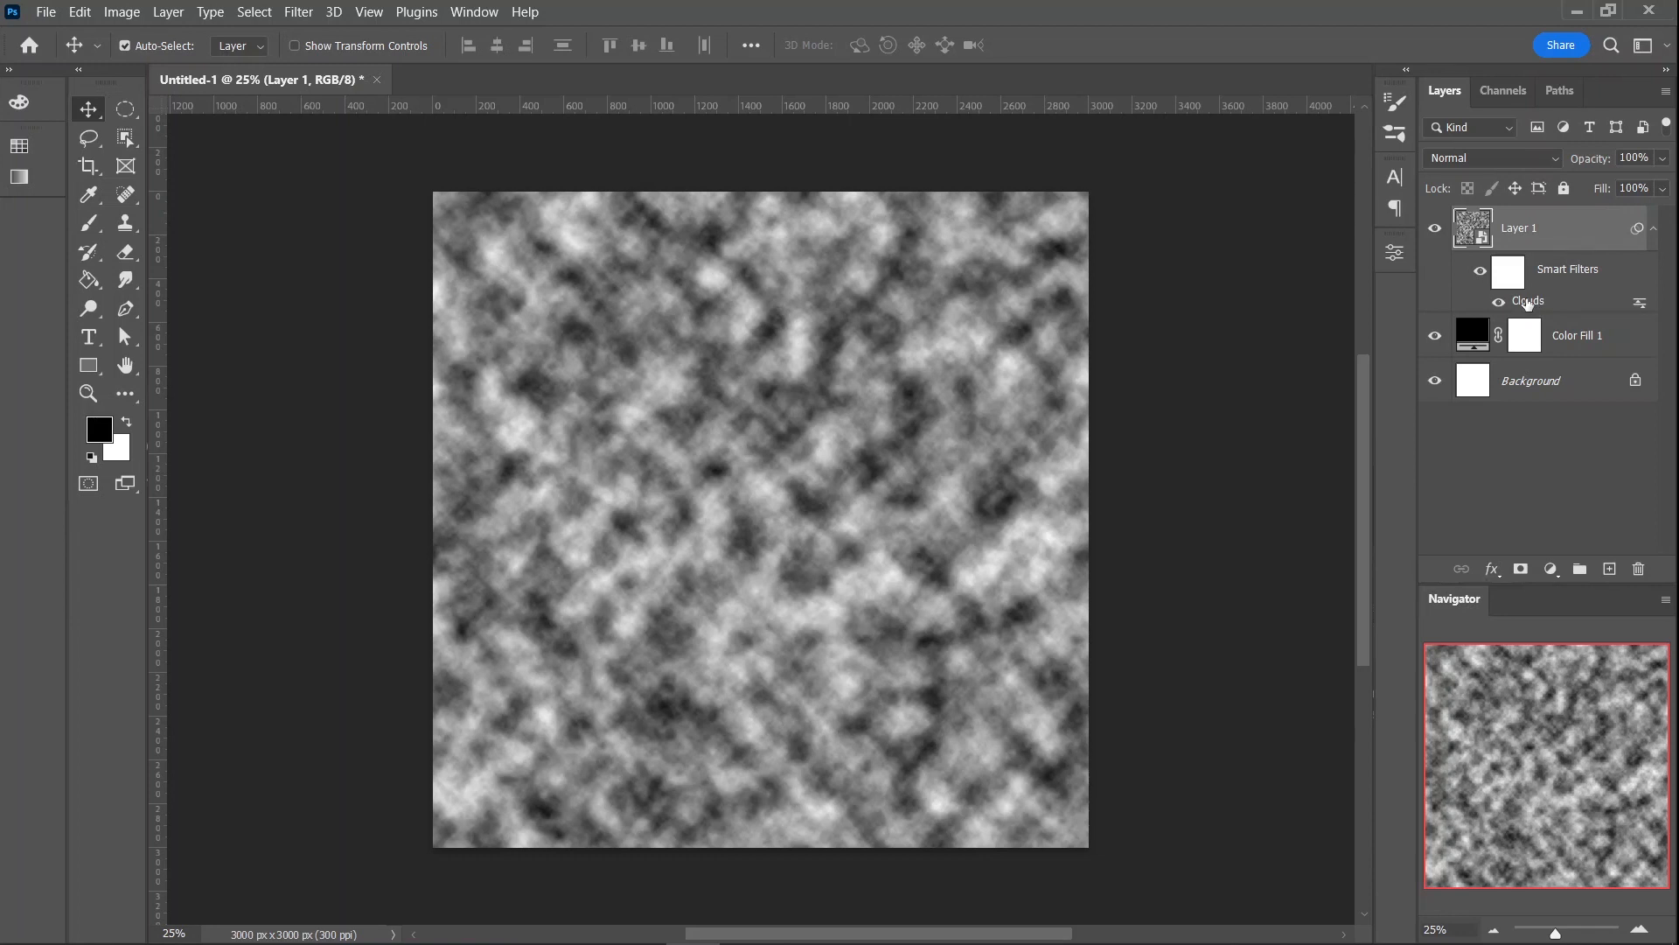
pyautogui.doubleClick(1528, 303)
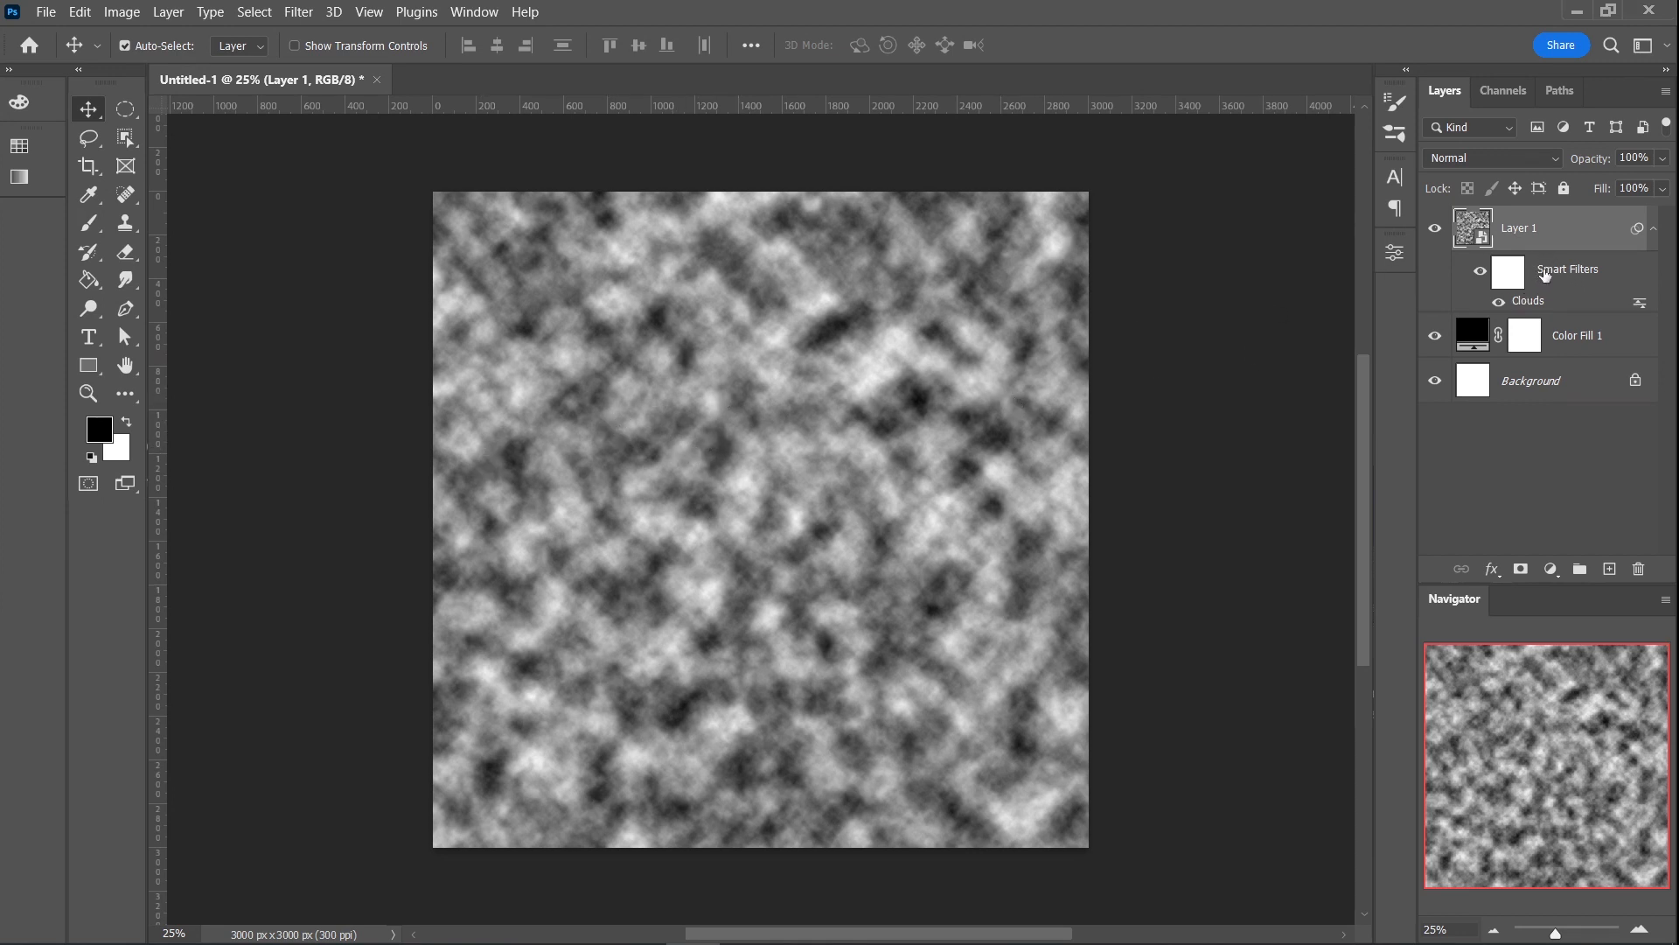
# - Apply a Gaussian Blur with a radius of 8.6 pixels to the clouds on Layer 1
pyautogui.click(294, 19)
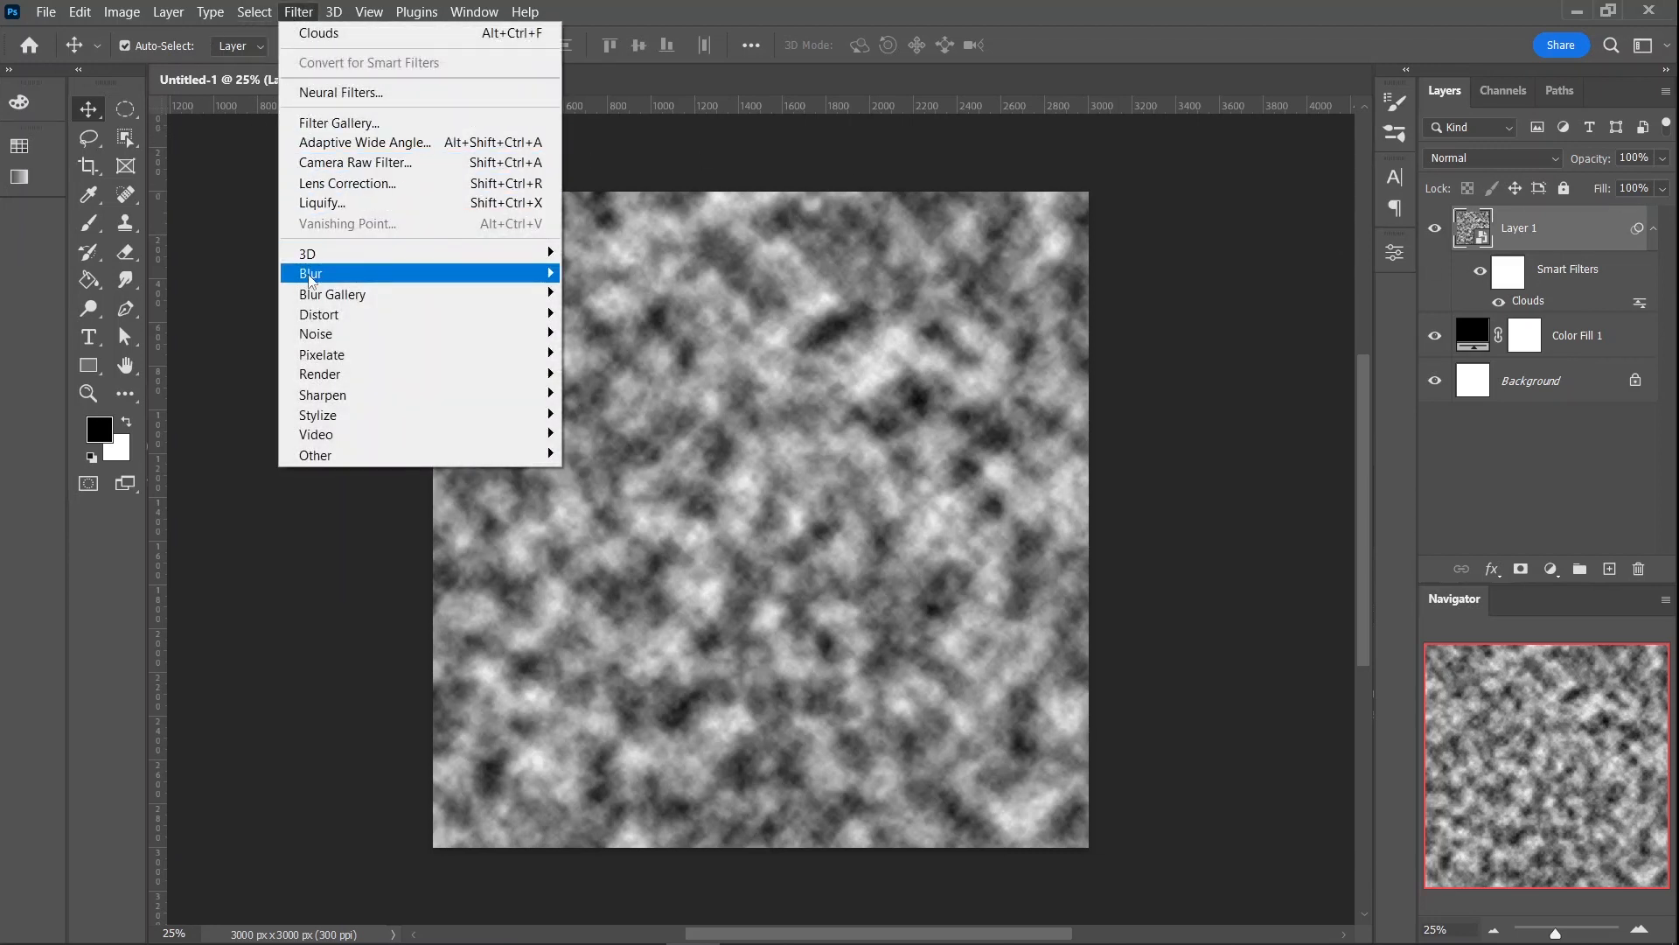
pyautogui.moveTo(310, 278)
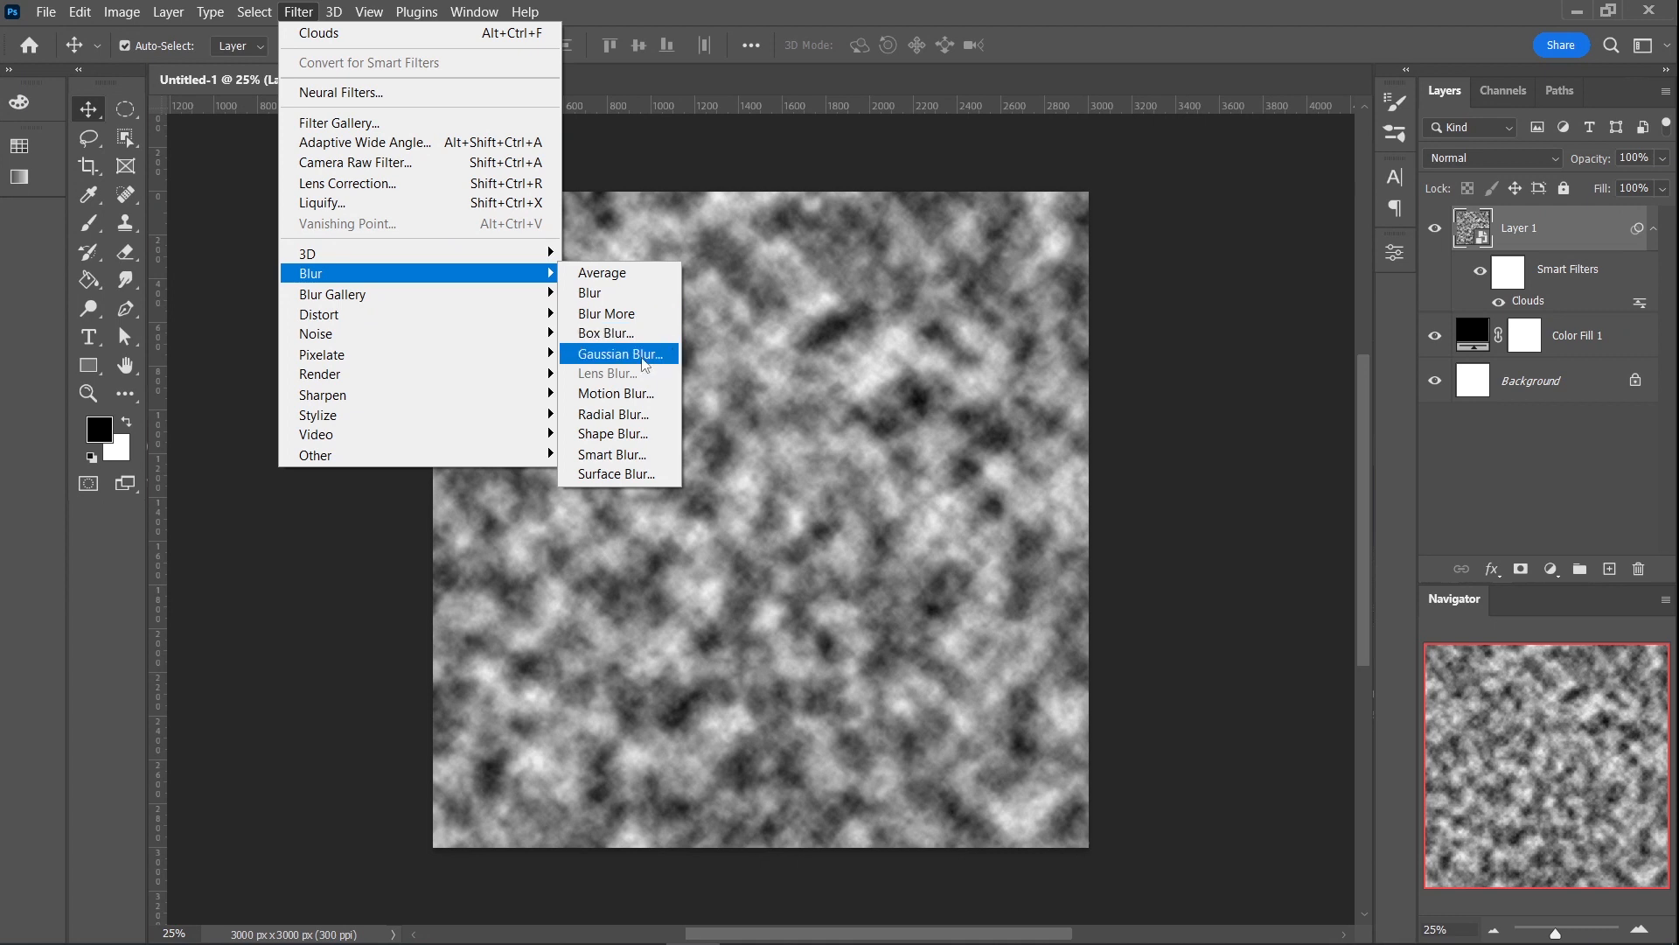
pyautogui.click(619, 353)
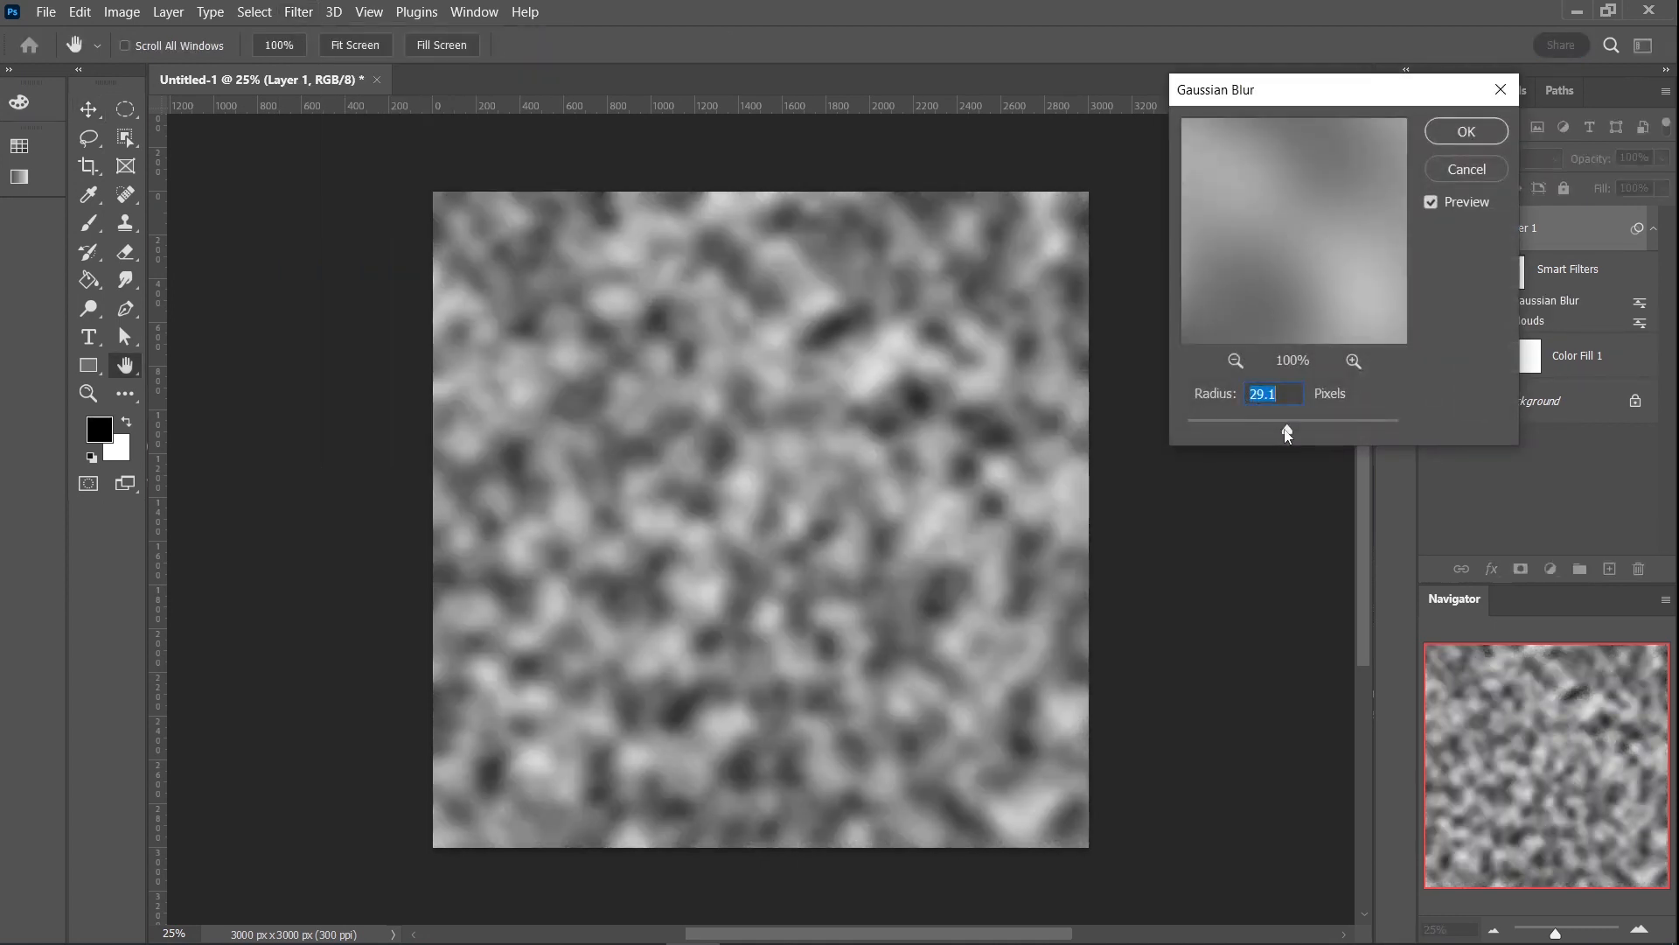
pyautogui.moveTo(1289, 434); pyautogui.dragTo(1265, 434)
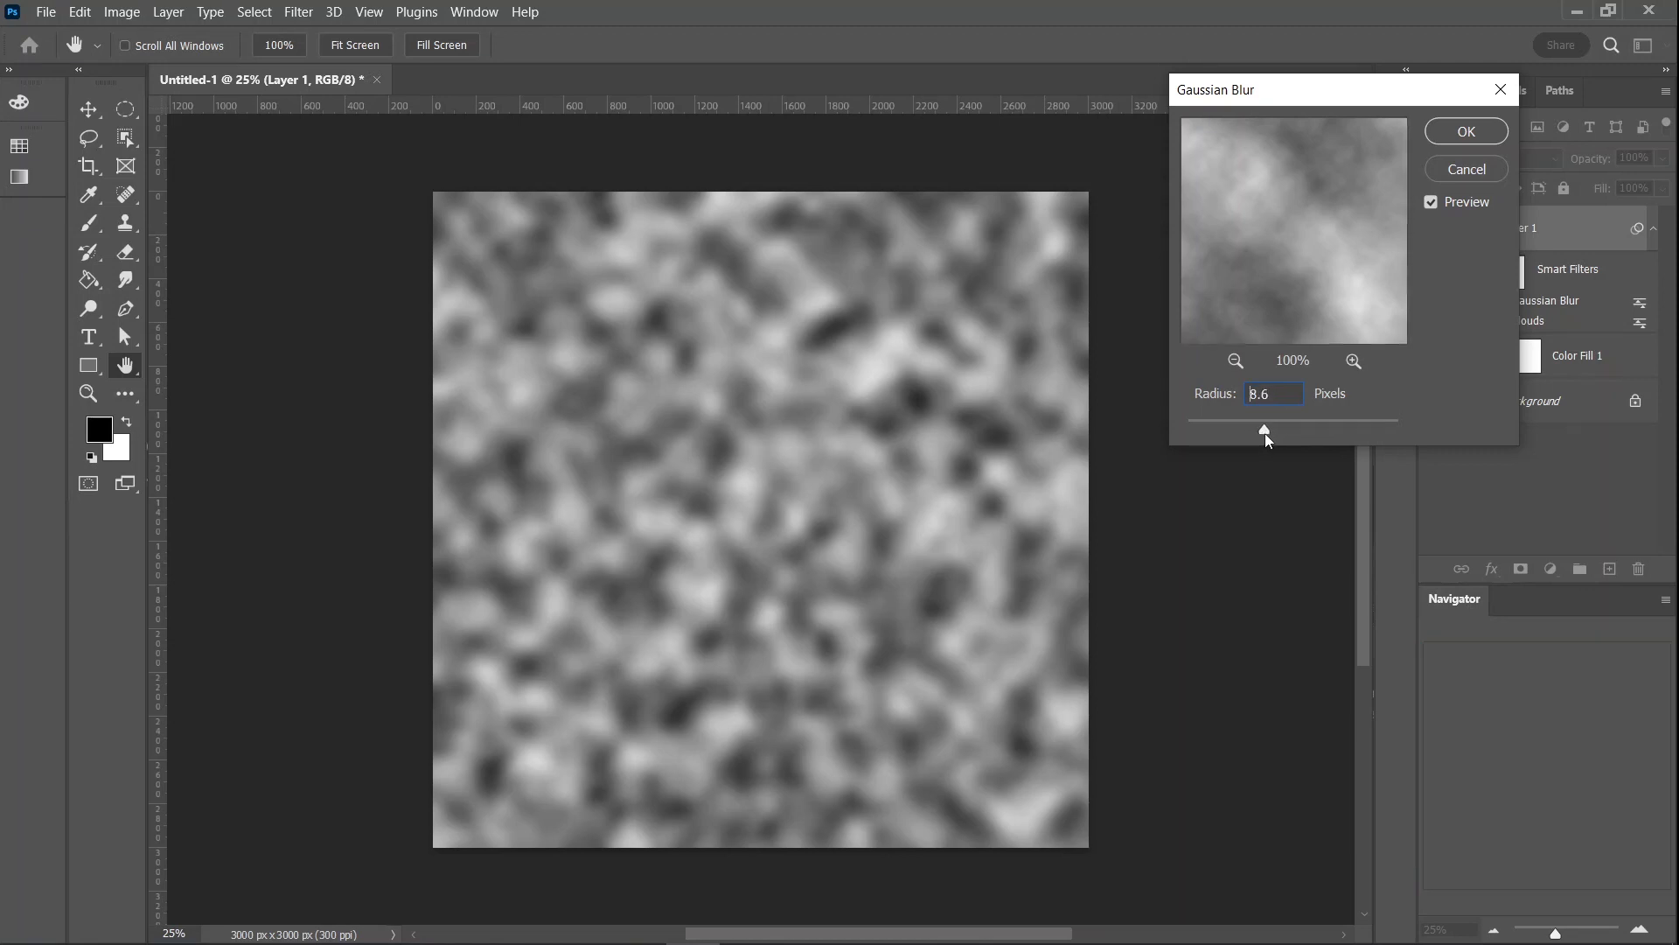
pyautogui.click(1466, 131)
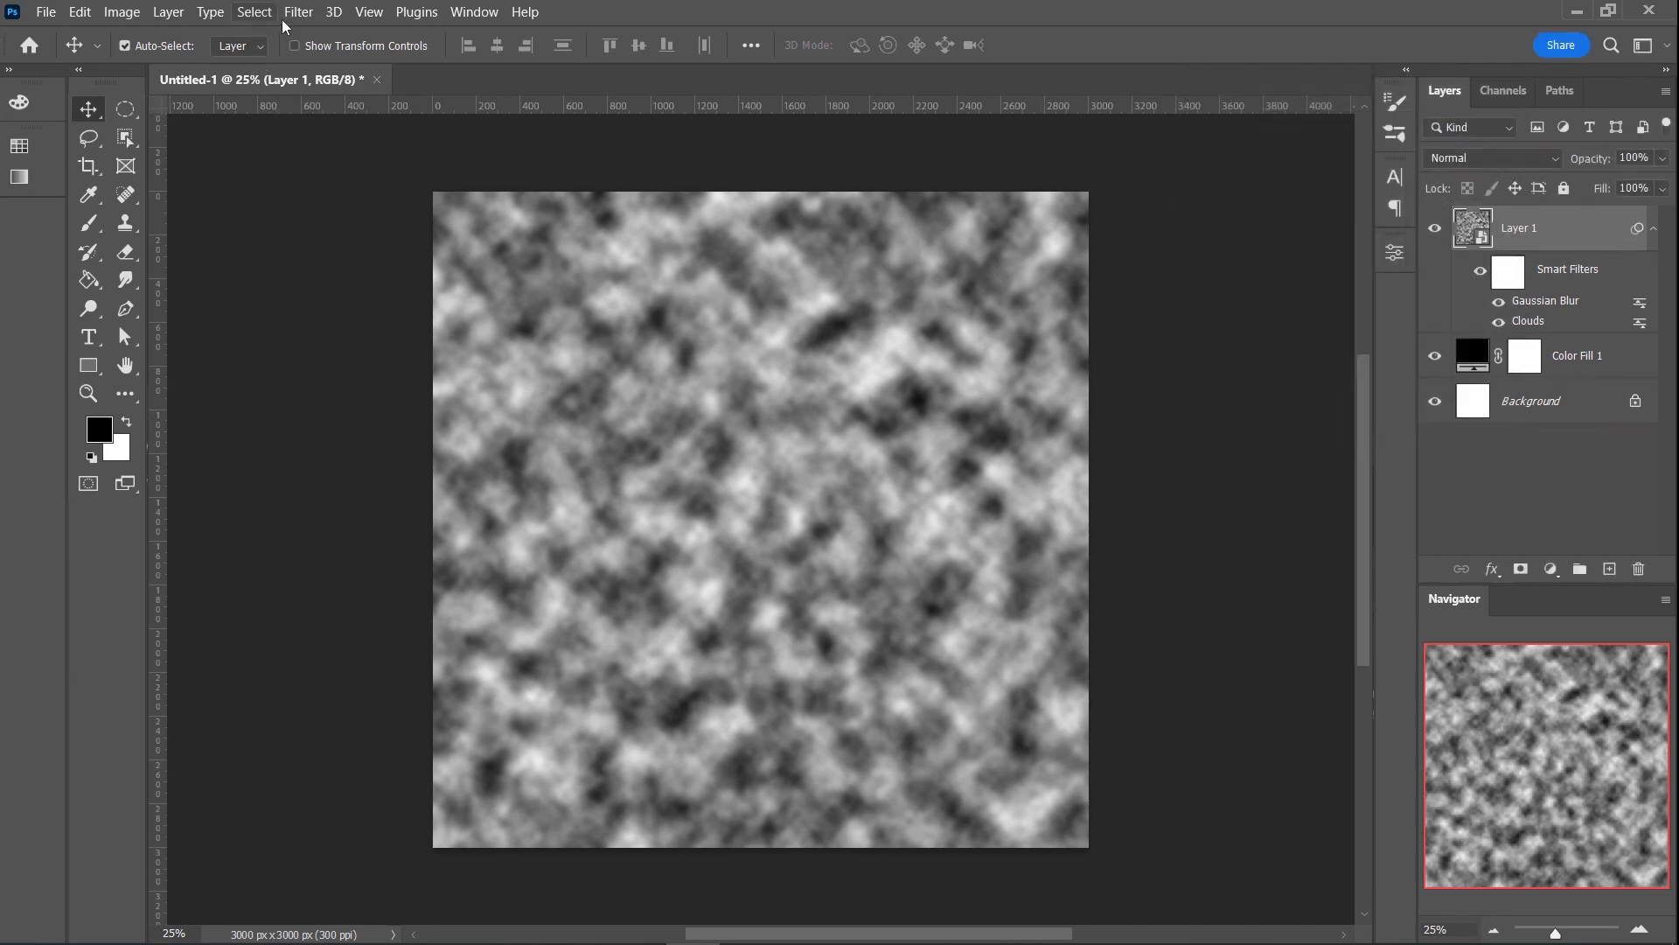
# - Apply a Threshold adjustment at level 126 to Layer 1 and set its Blend If black point for This Layer to 1
pyautogui.click(114, 14)
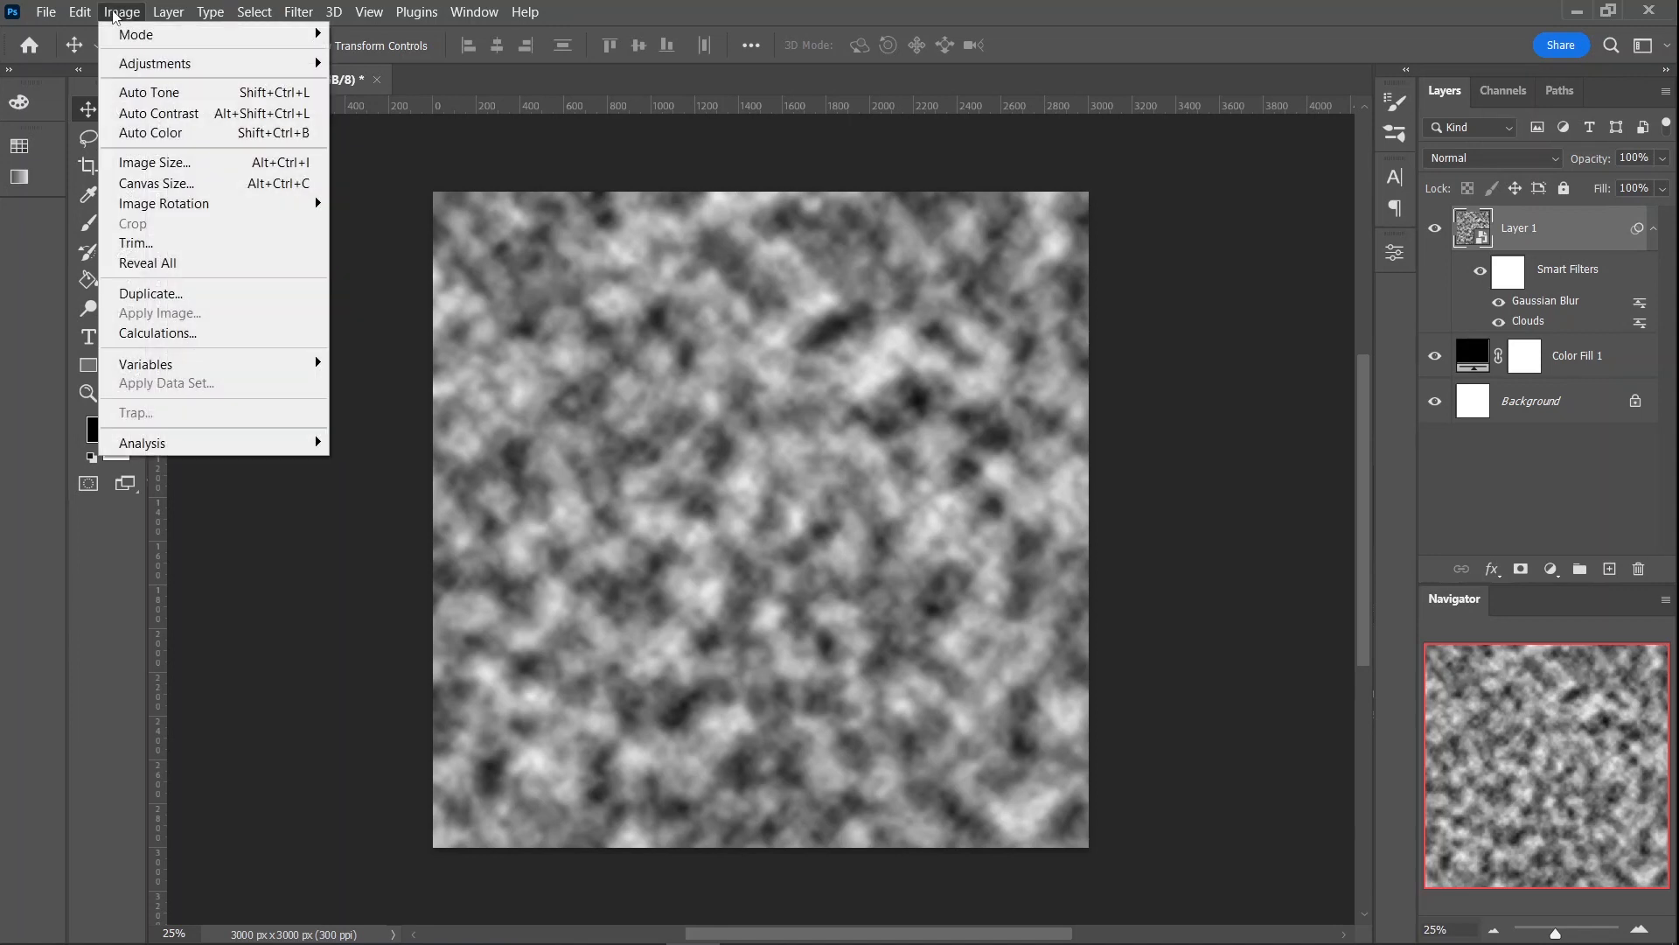
pyautogui.moveTo(140, 65)
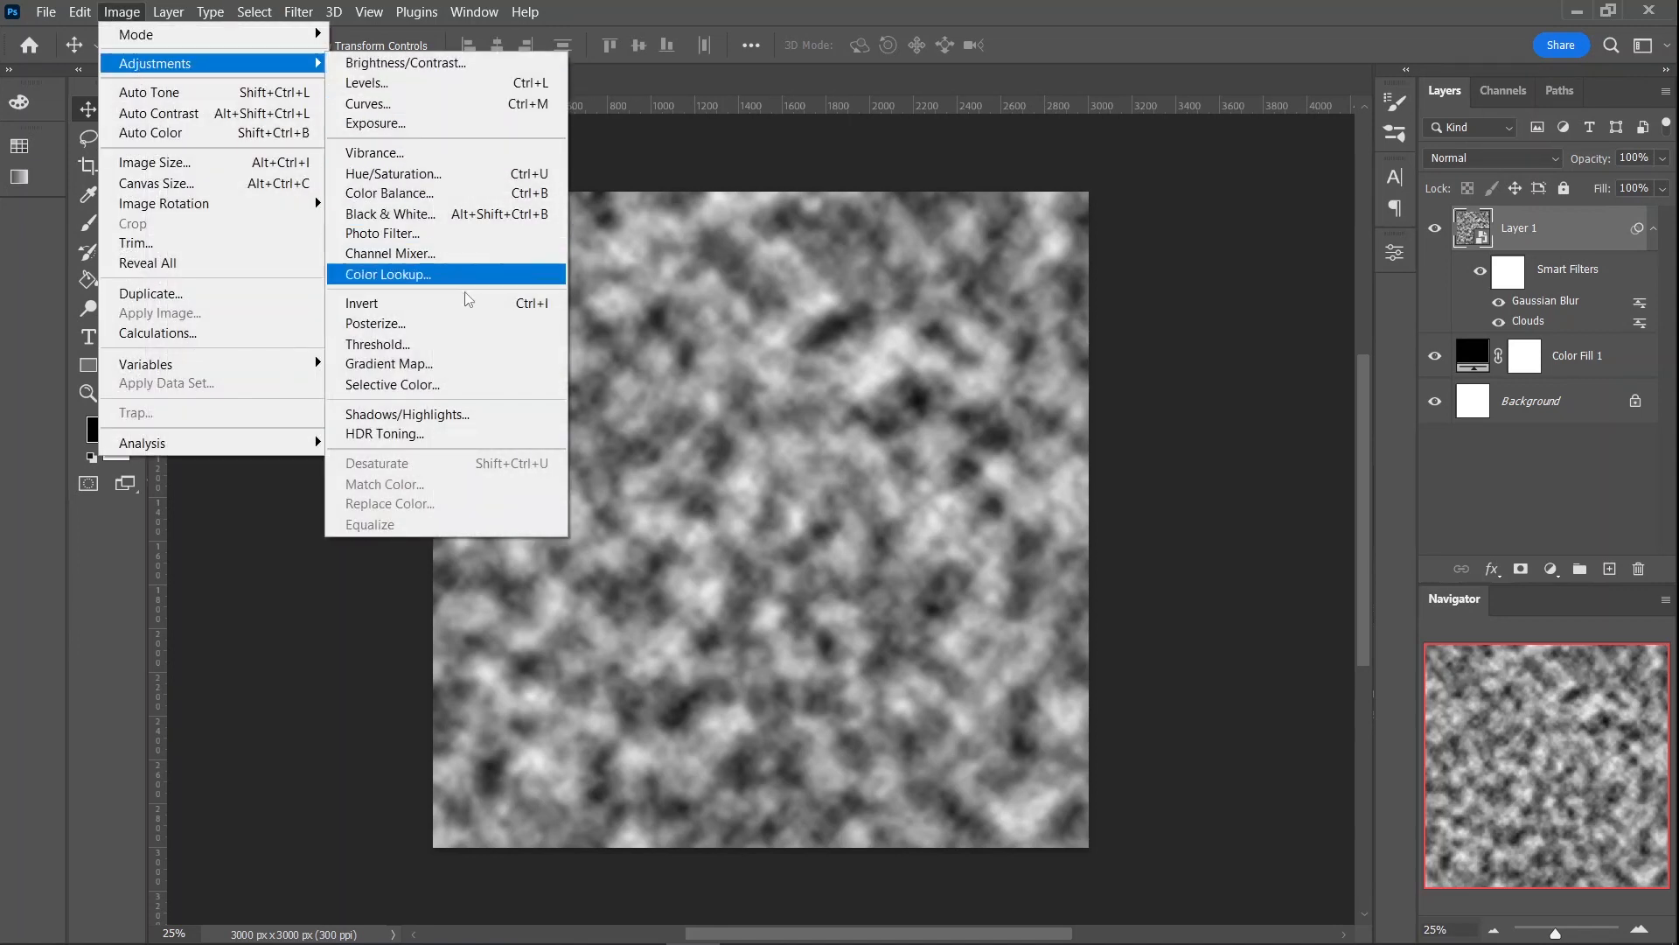
pyautogui.click(389, 345)
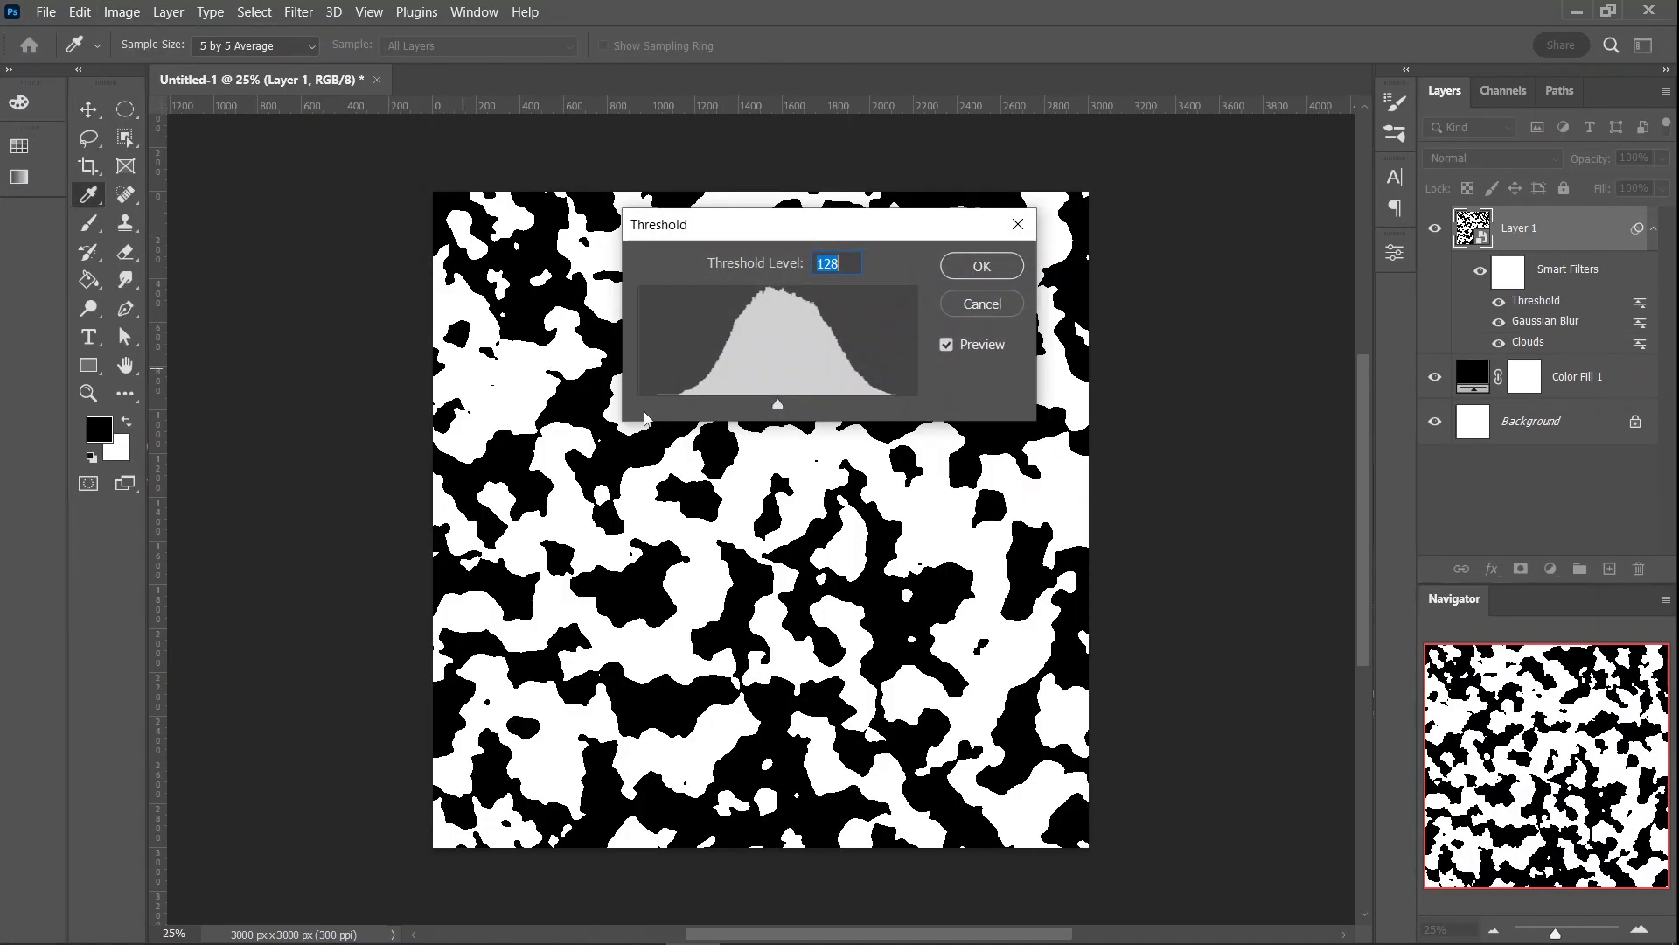
pyautogui.moveTo(777, 408)
pyautogui.mouseDown()
pyautogui.moveTo(796, 411)
pyautogui.moveTo(777, 418)
pyautogui.mouseUp()
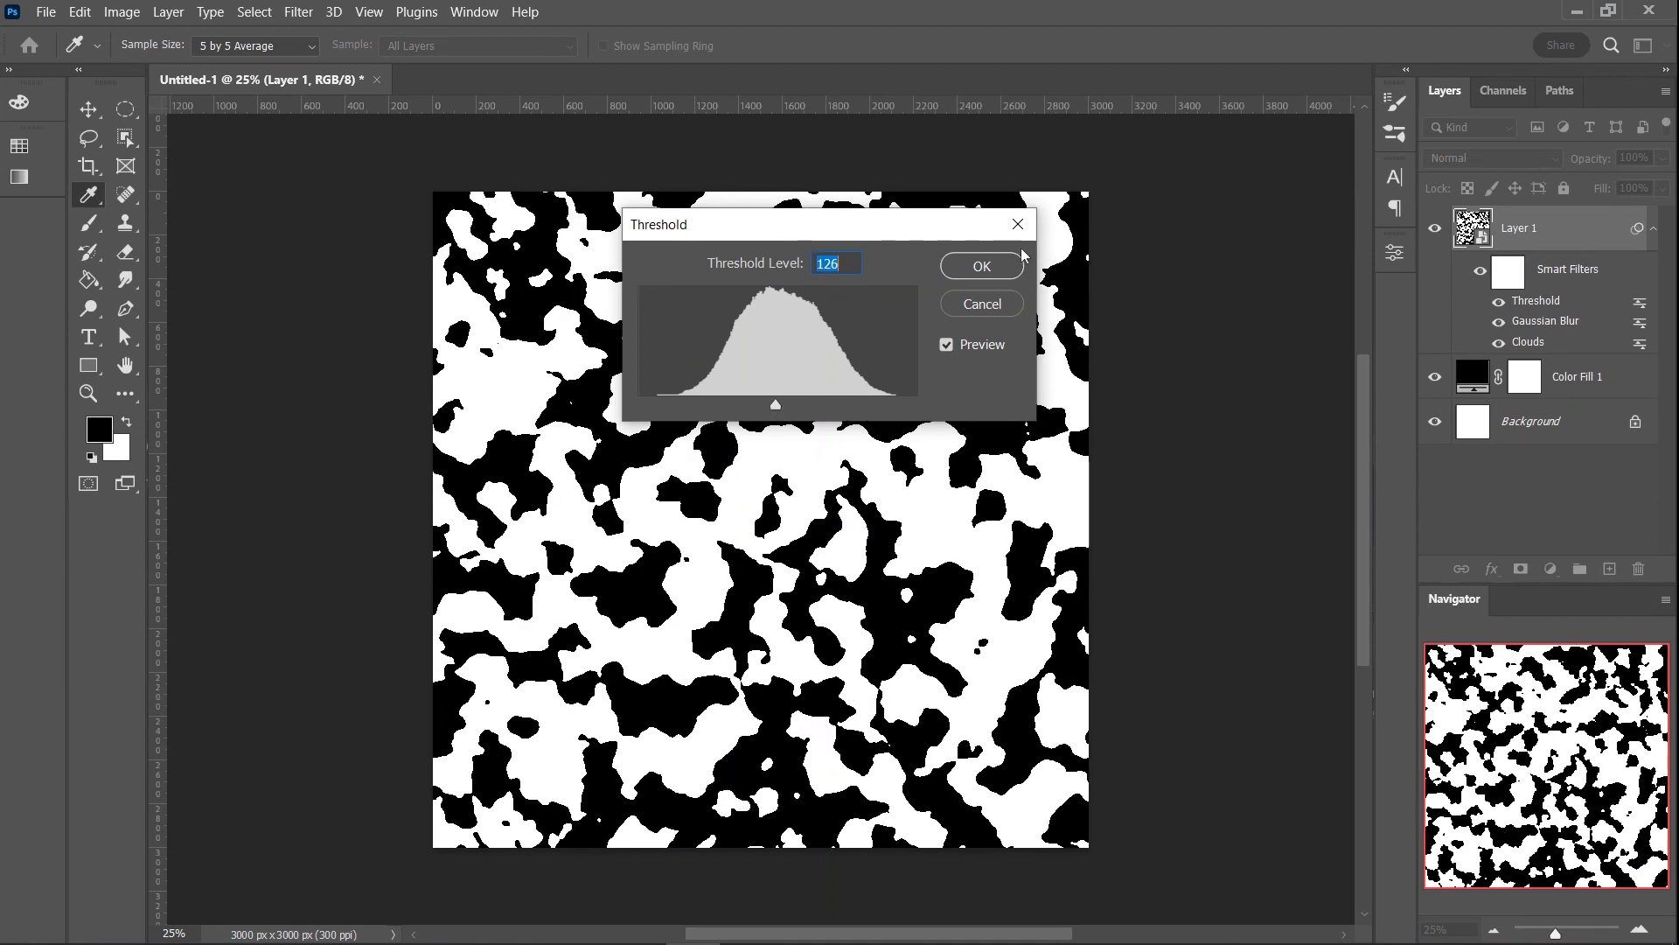
pyautogui.click(990, 268)
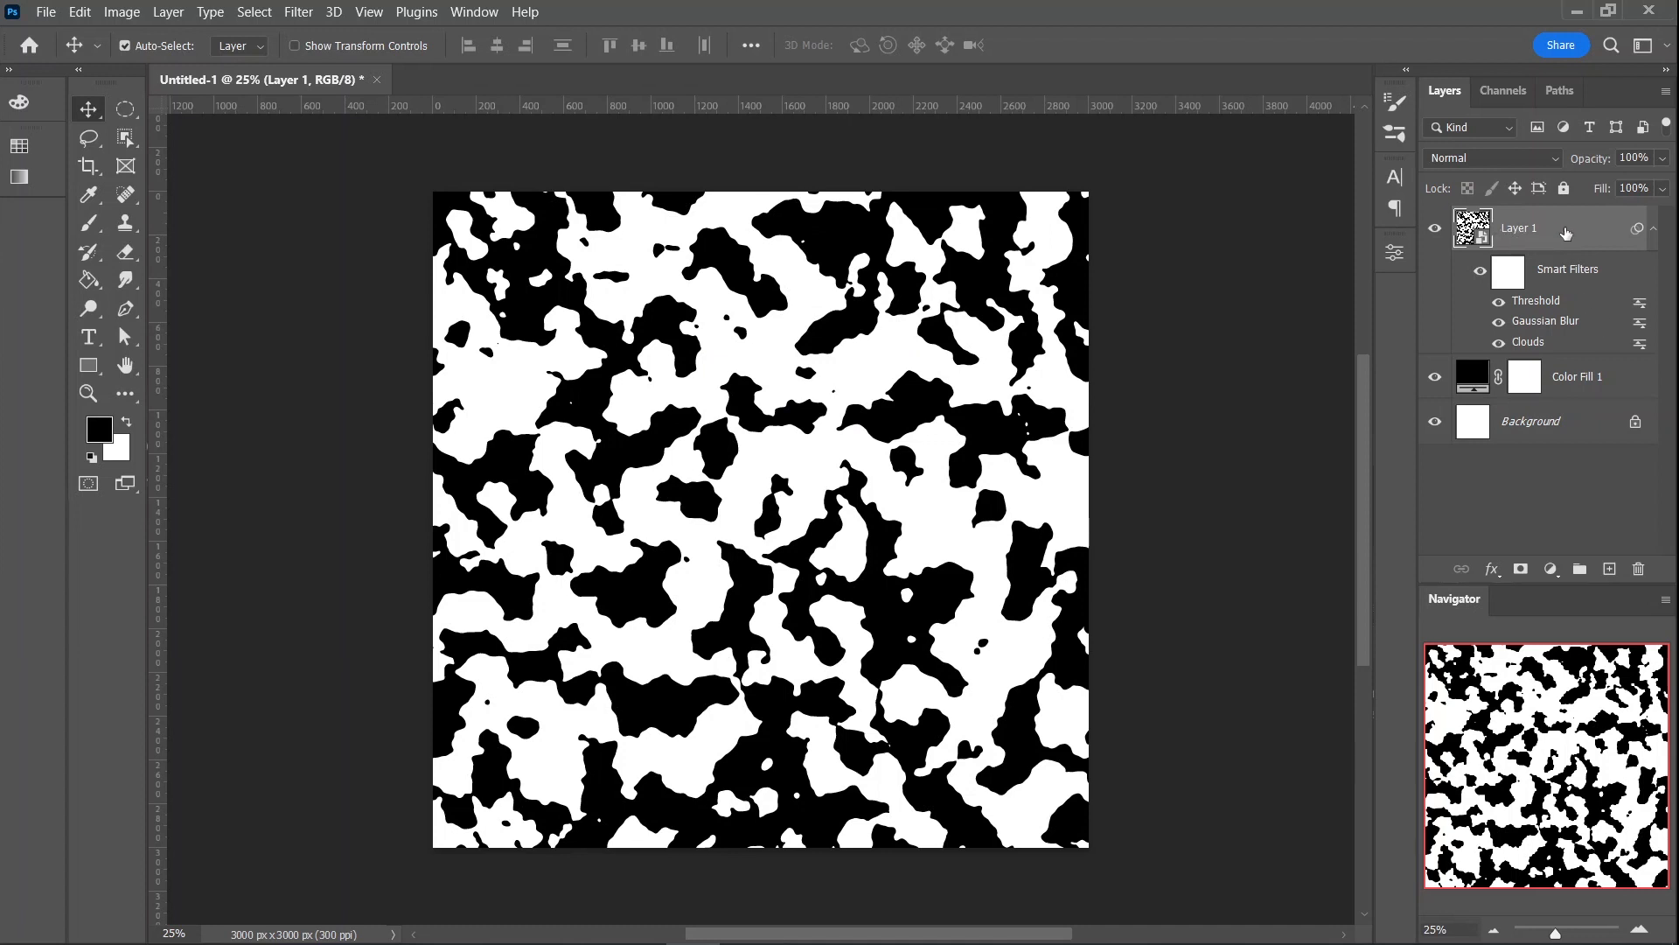
pyautogui.doubleClick(1566, 232)
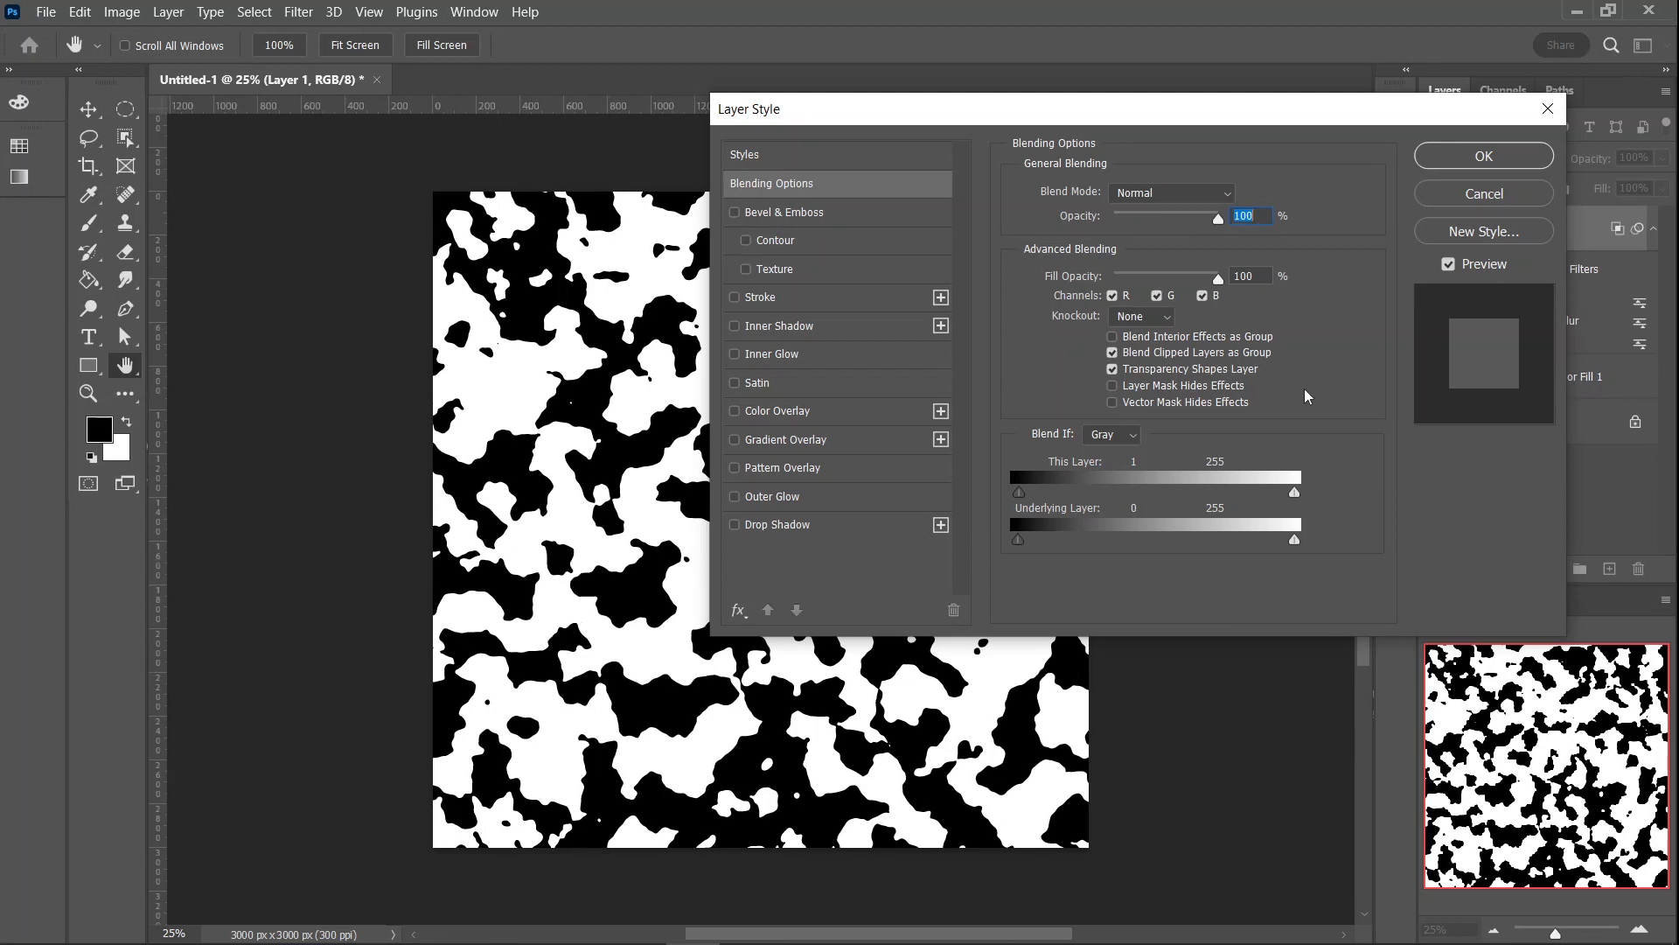
pyautogui.click(1485, 157)
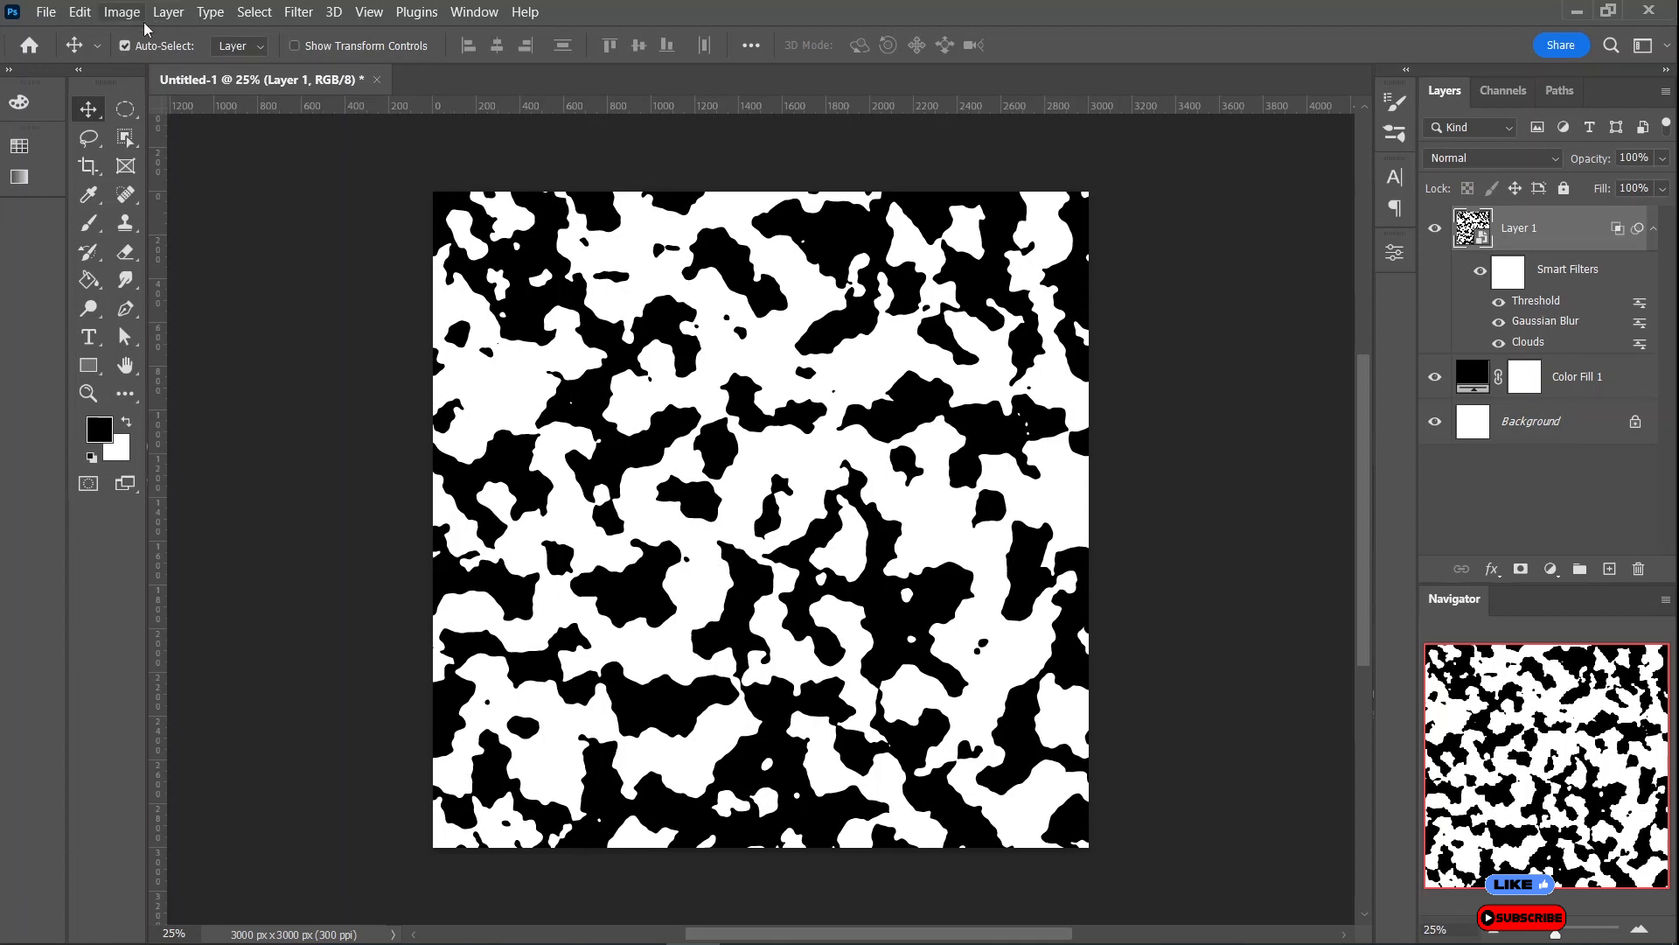
# - Colorize Layer 1 dark green with a Hue/Saturation adjustment: hue 125, saturation 53 and lightness about -76
pyautogui.click(119, 13)
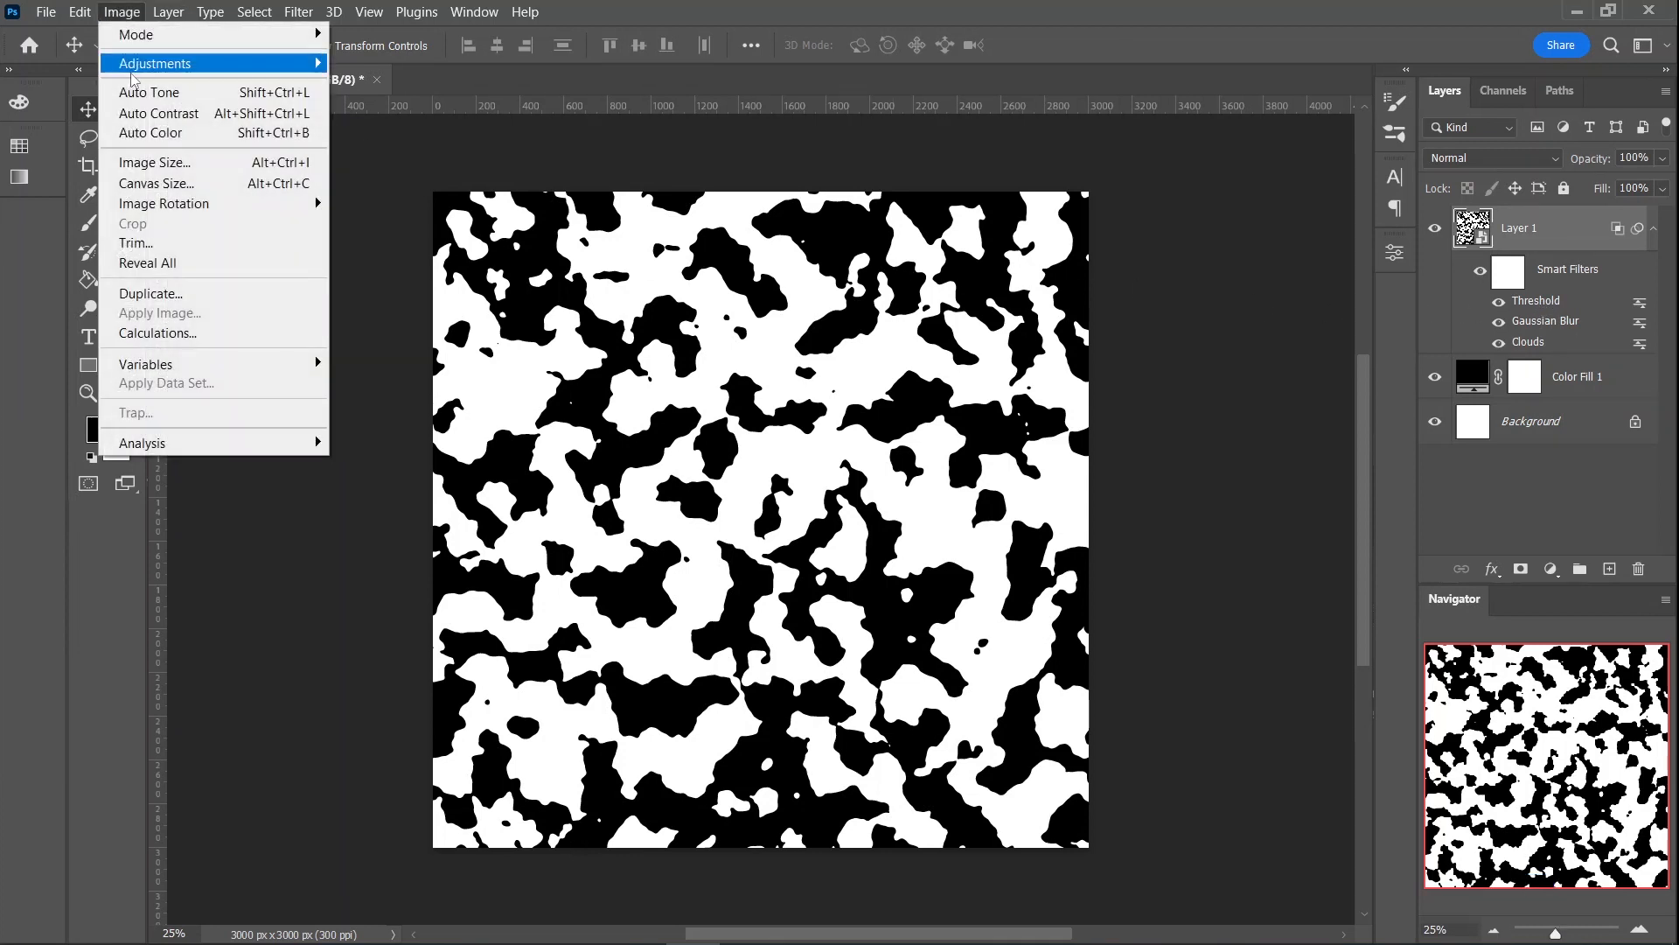
pyautogui.moveTo(166, 64)
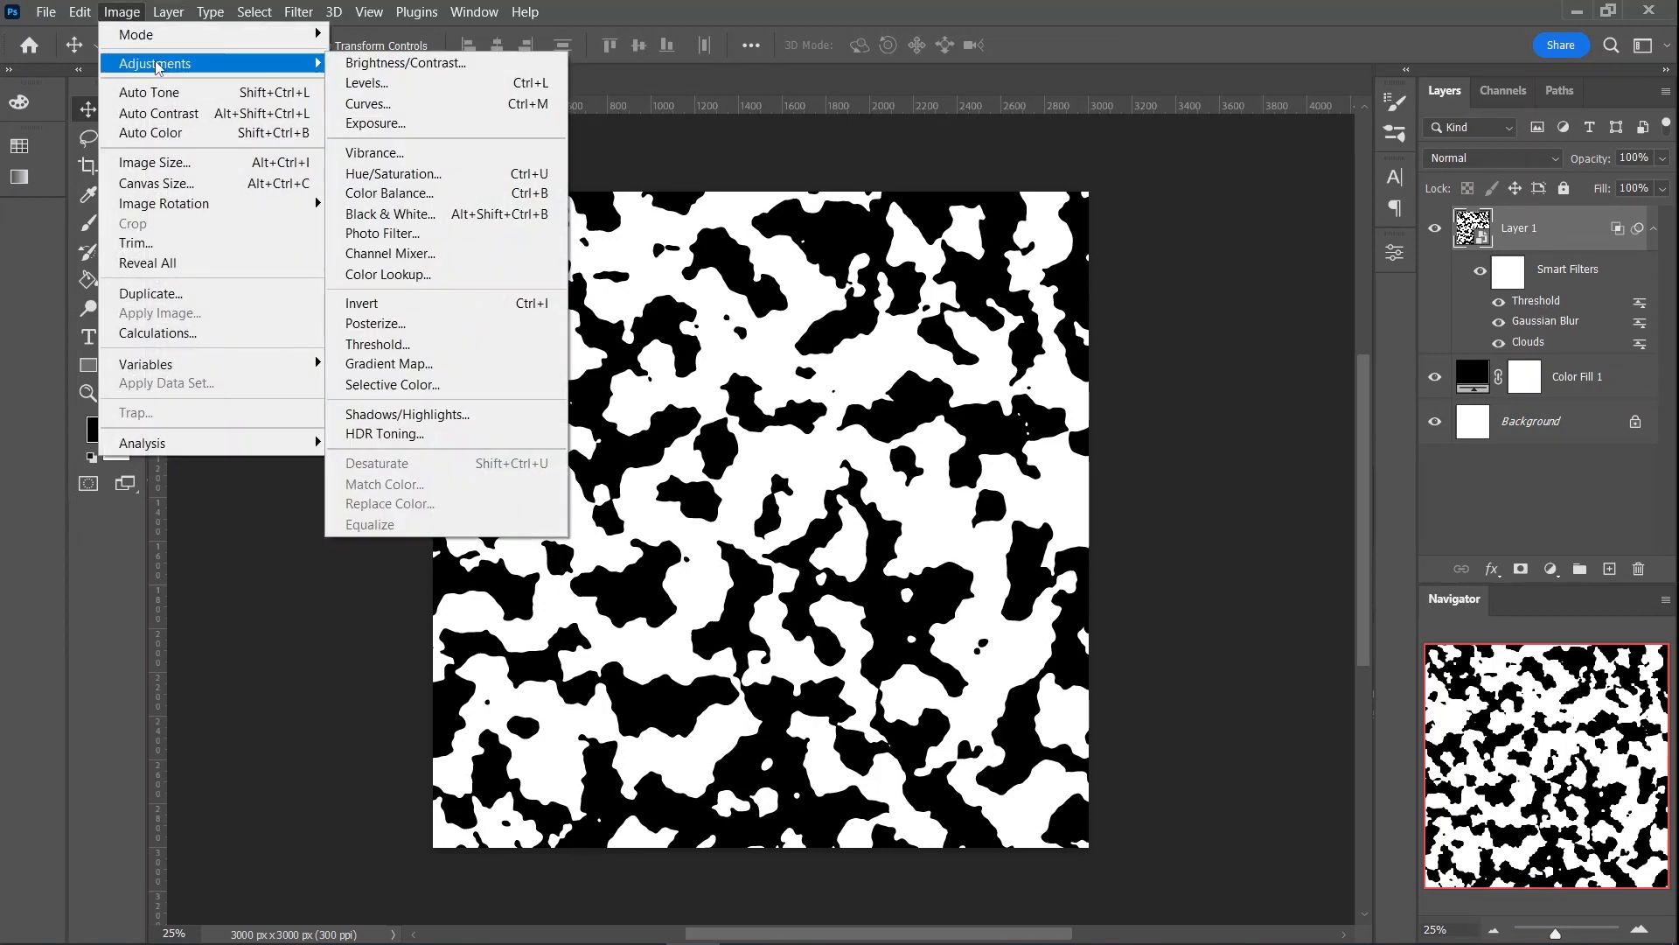
pyautogui.click(404, 177)
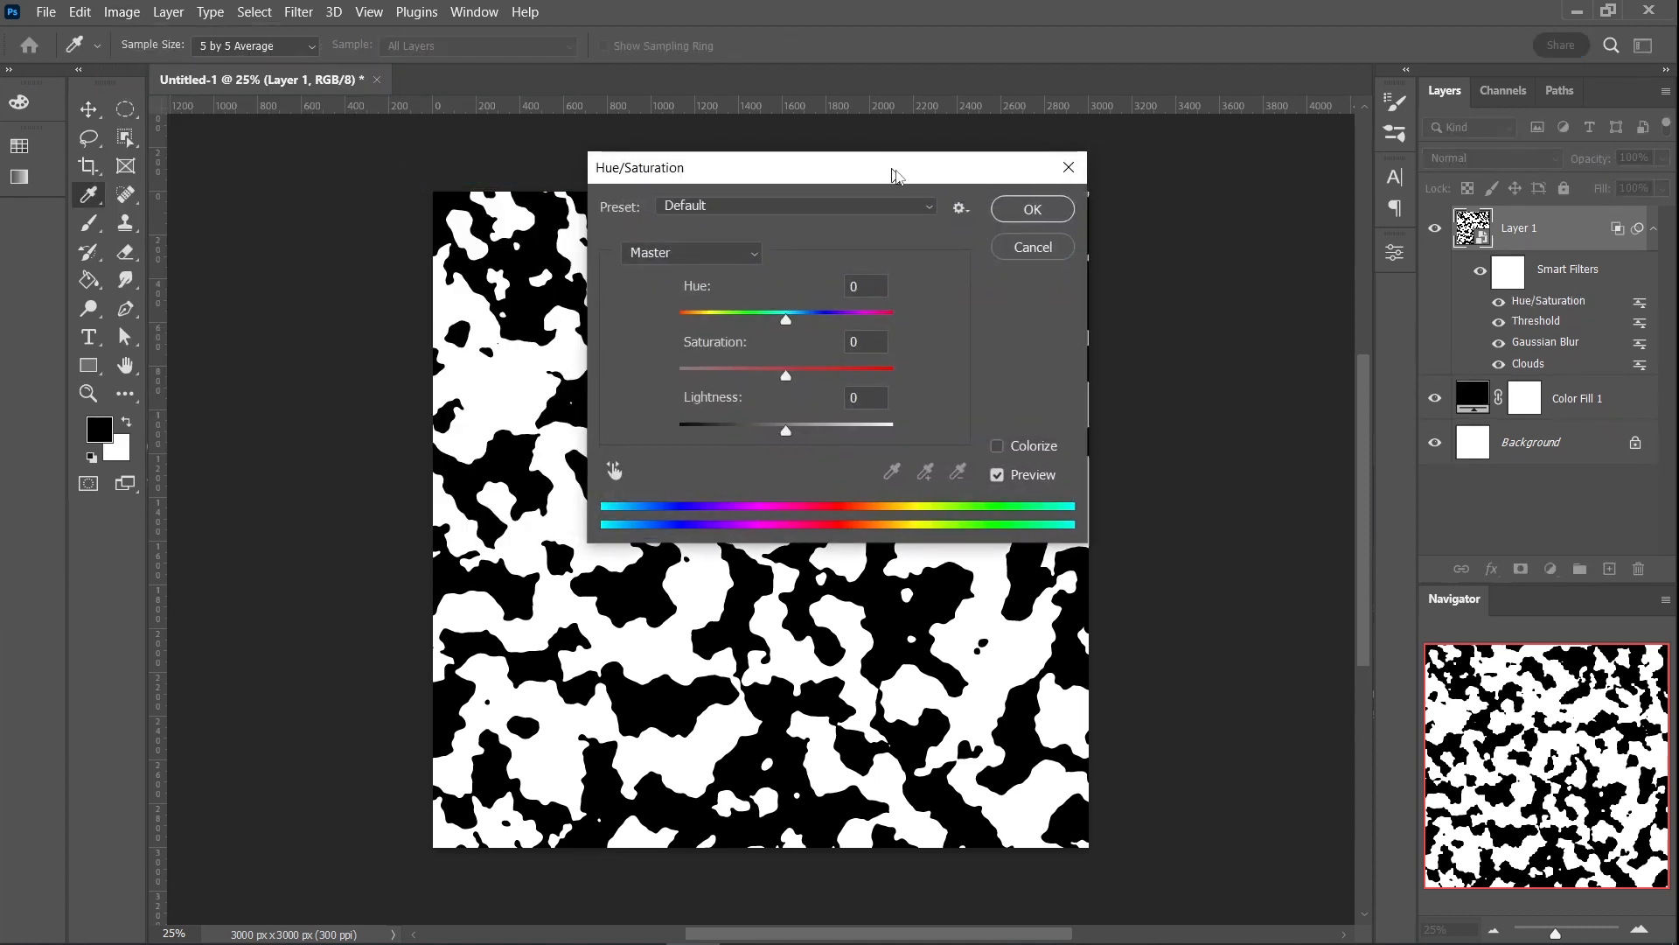
pyautogui.moveTo(892, 167); pyautogui.dragTo(1128, 113)
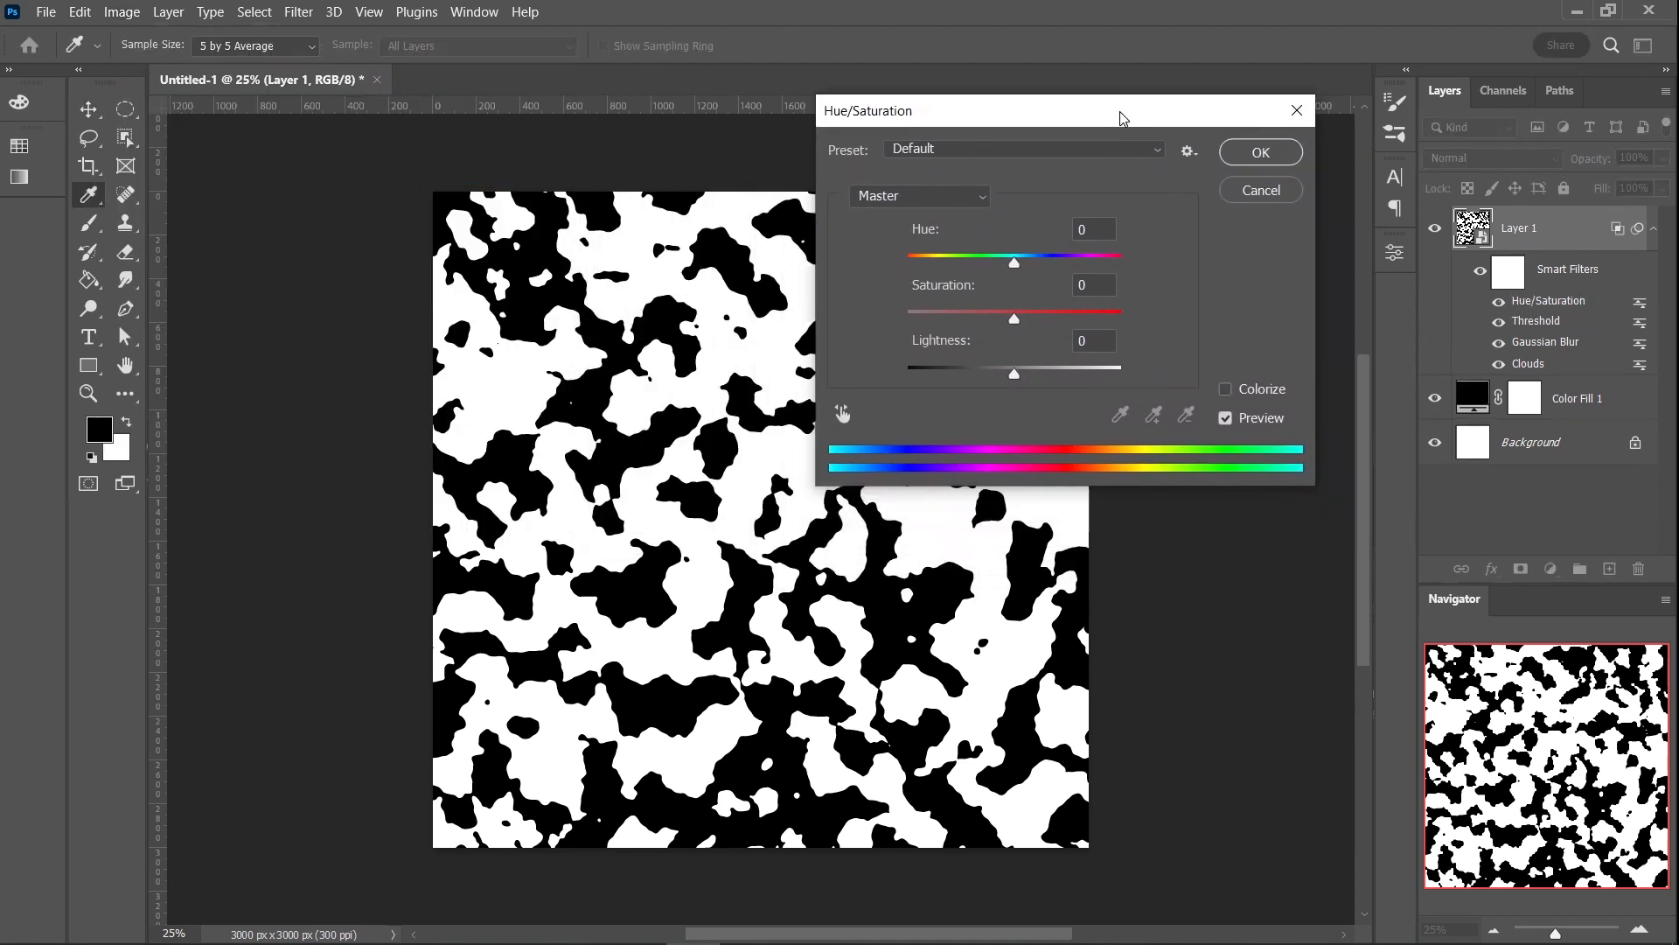
pyautogui.click(1225, 390)
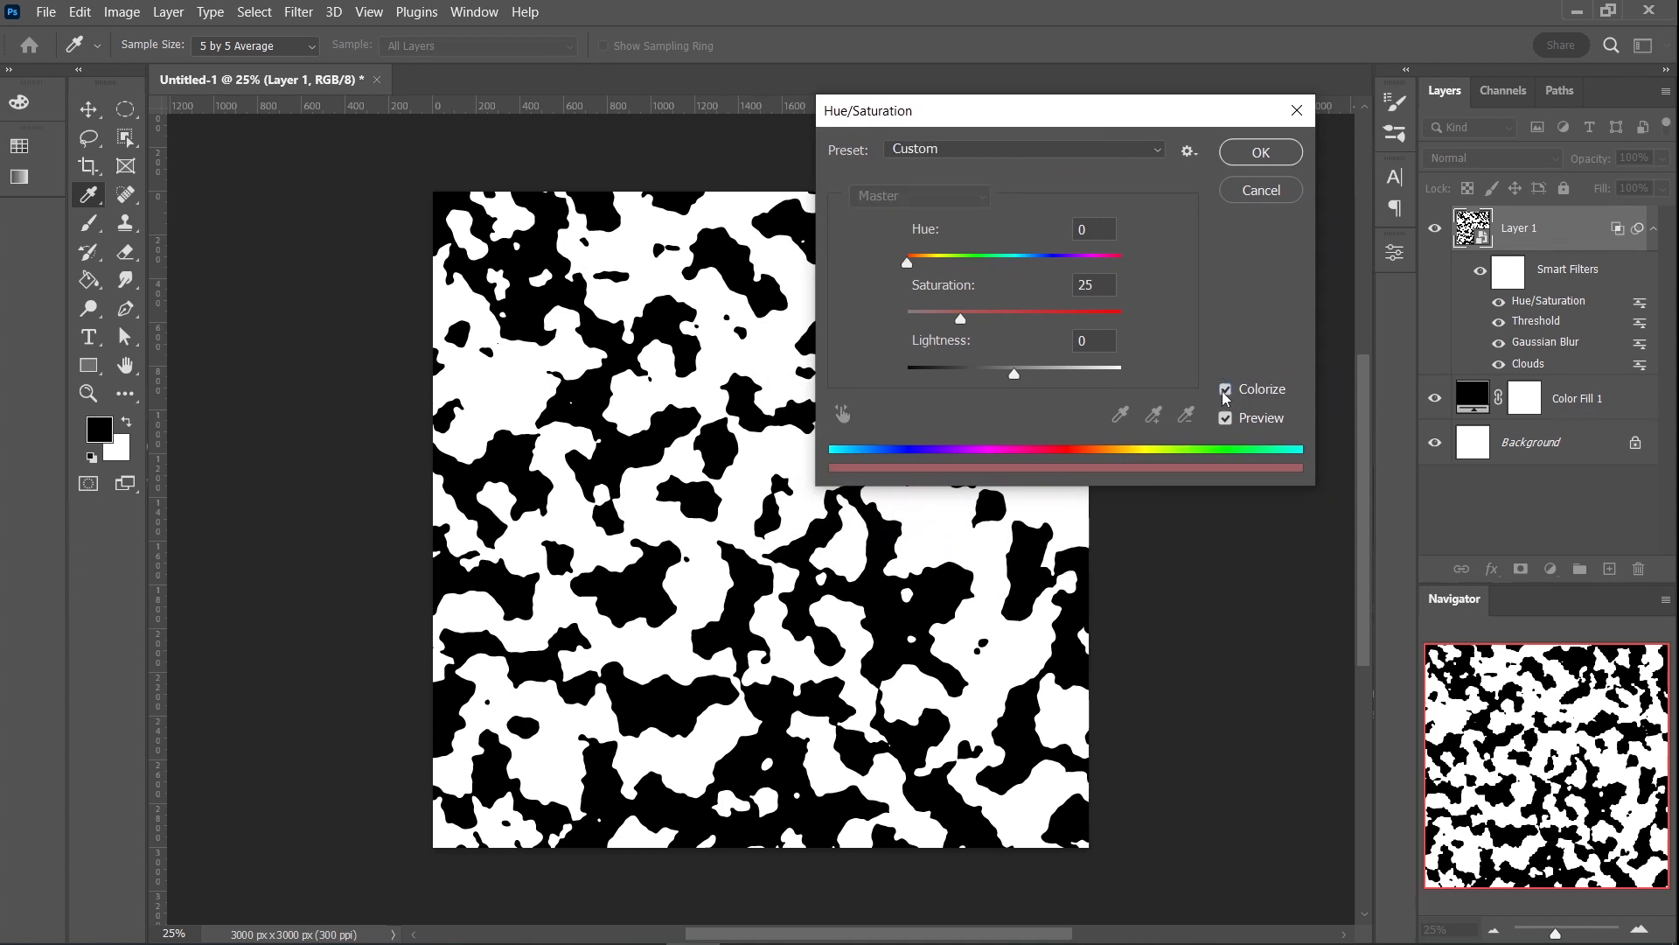
pyautogui.moveTo(1014, 376); pyautogui.dragTo(953, 373)
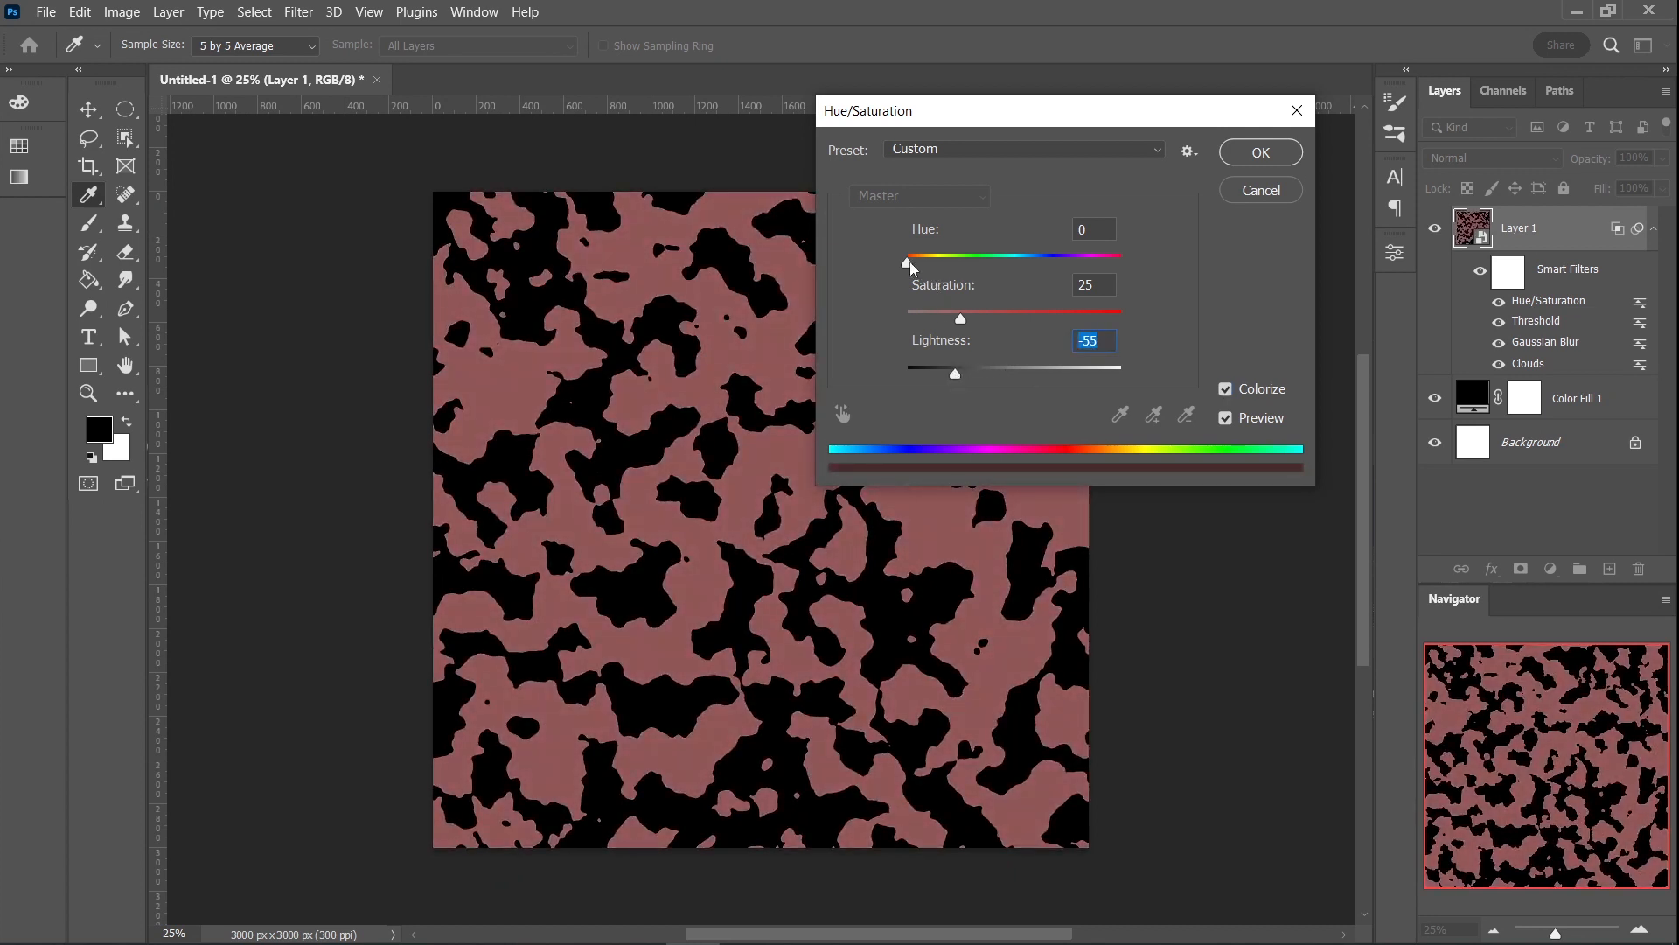
pyautogui.moveTo(908, 265); pyautogui.dragTo(981, 264)
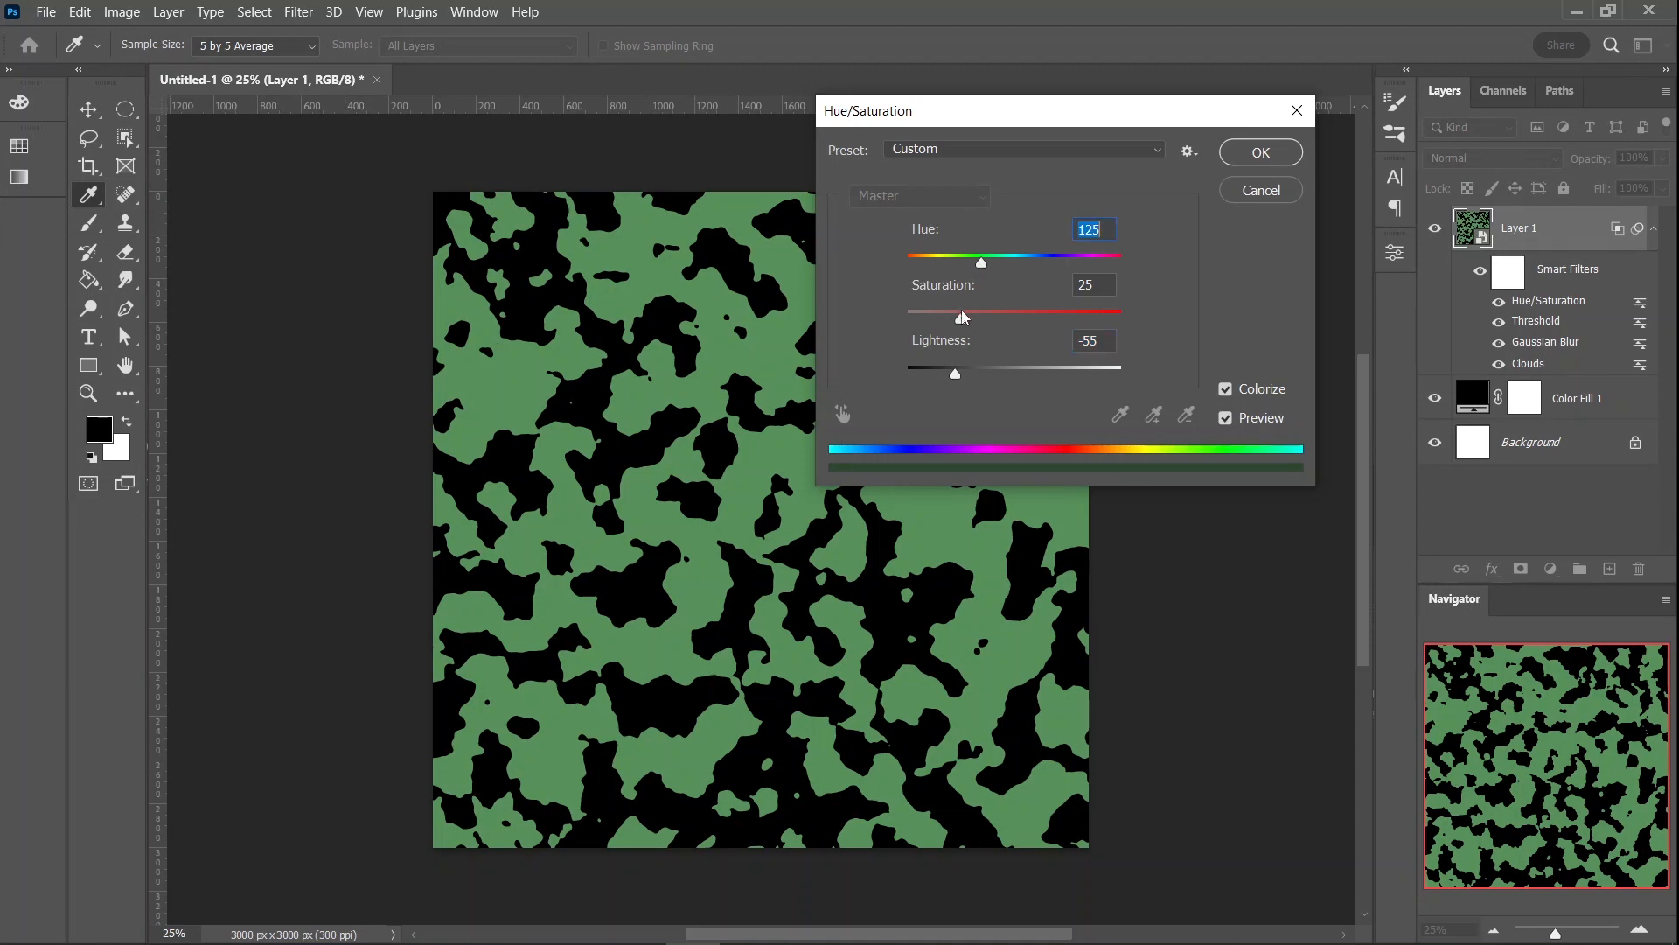
pyautogui.moveTo(963, 320); pyautogui.dragTo(1022, 316)
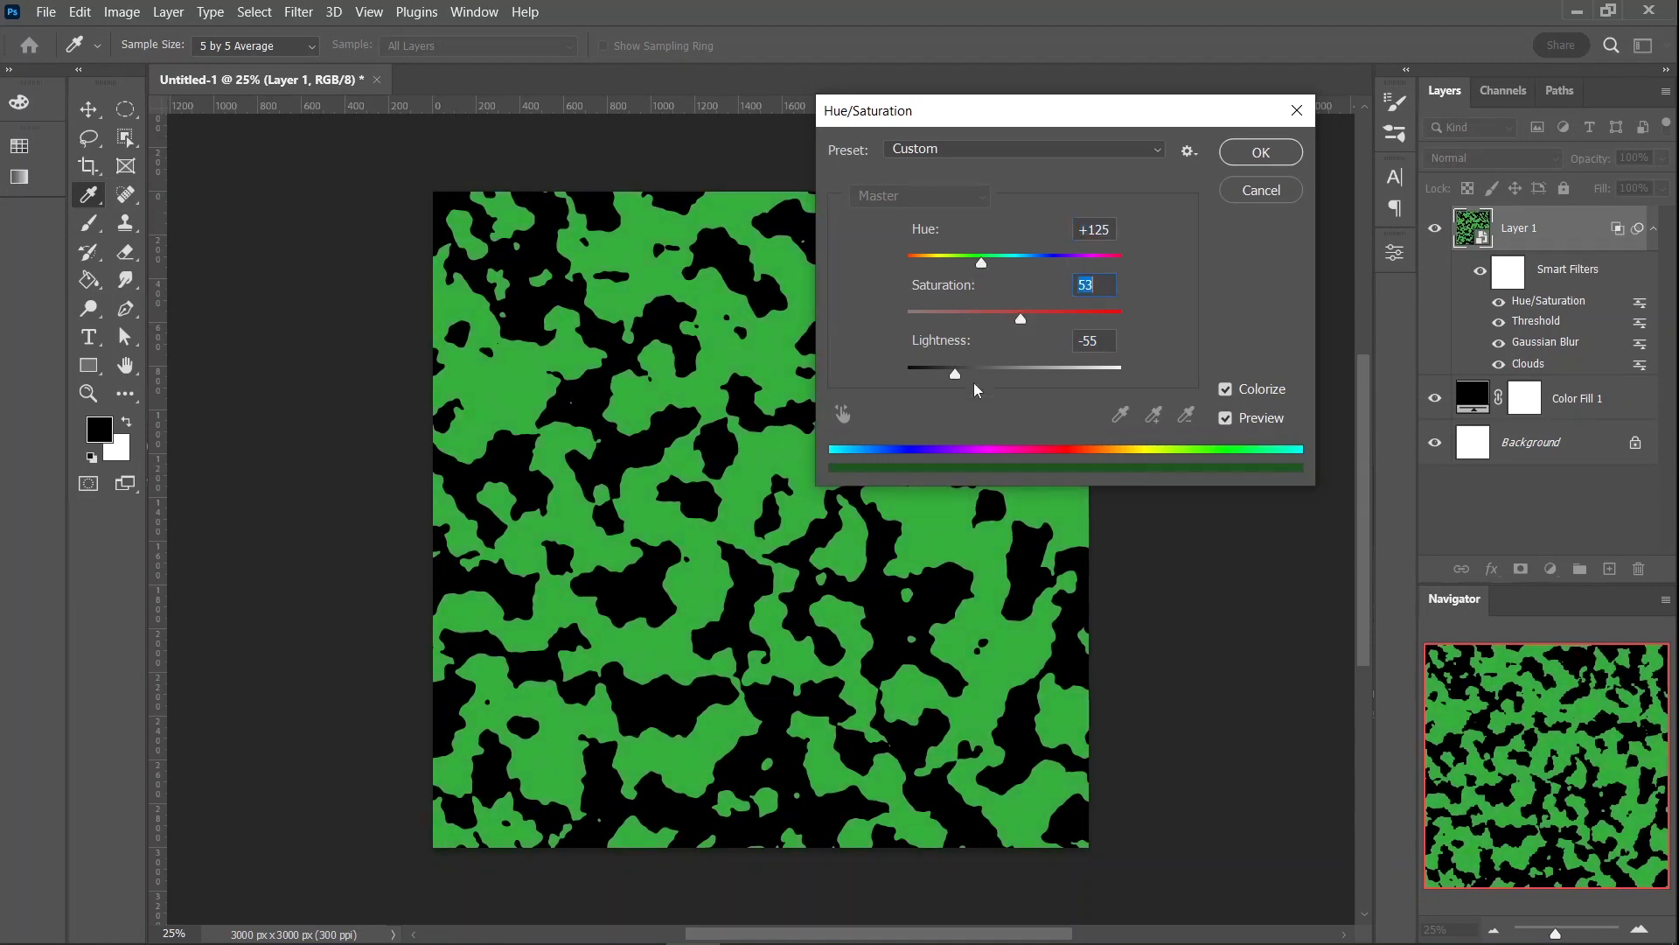
pyautogui.moveTo(954, 376); pyautogui.dragTo(931, 377)
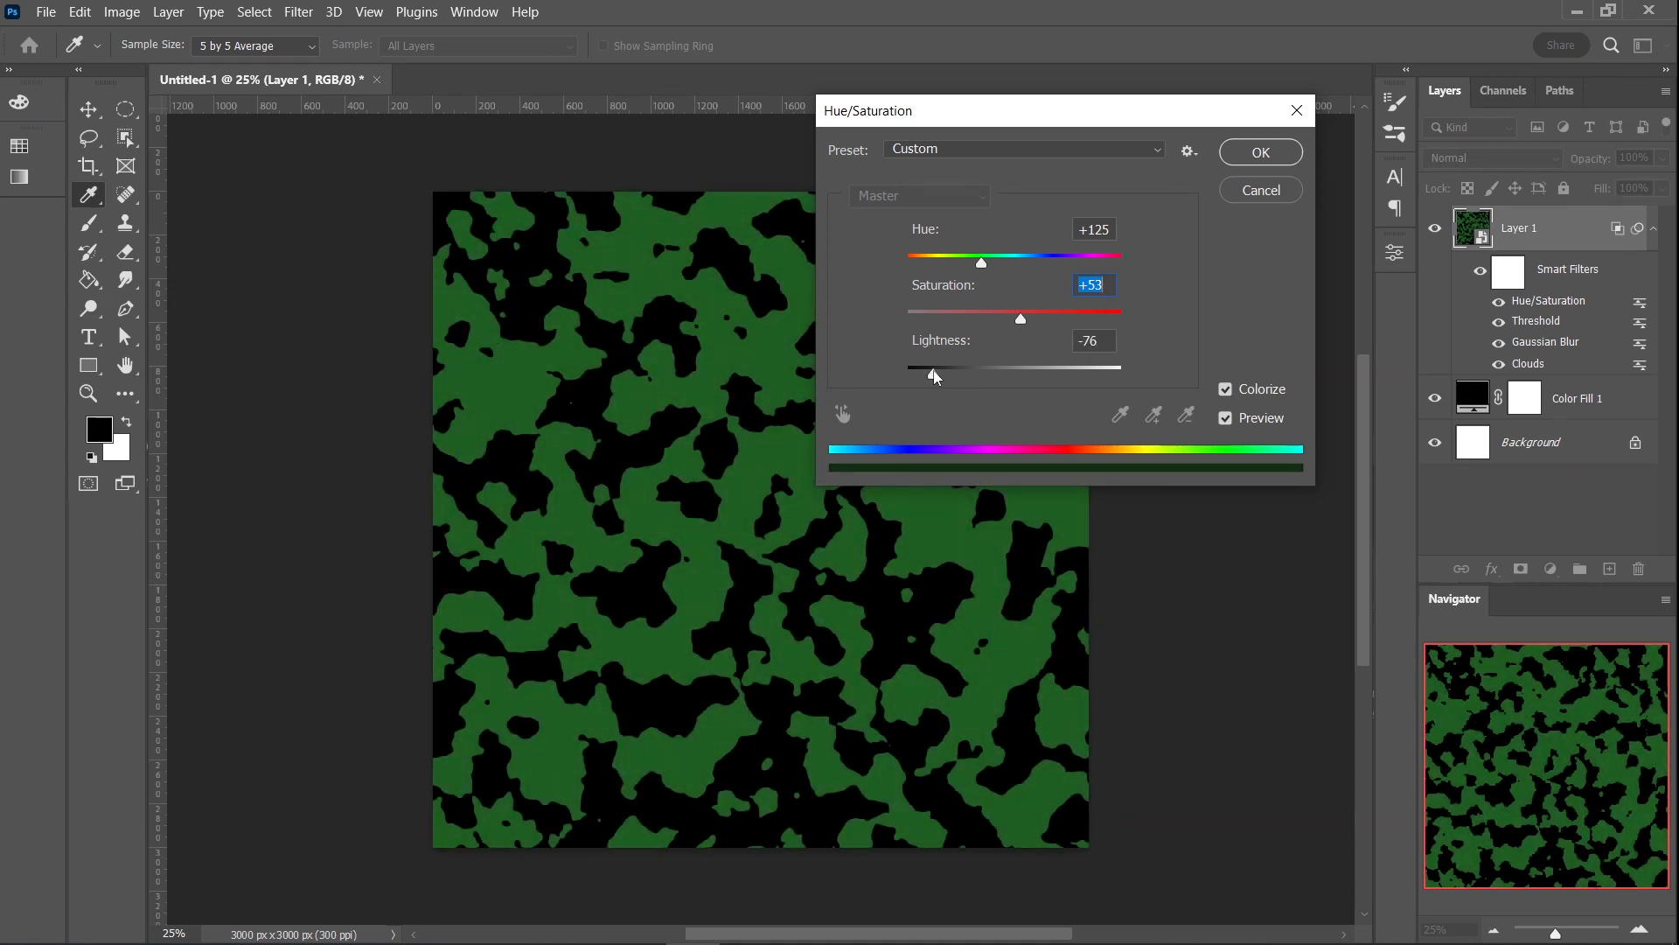
pyautogui.moveTo(934, 377); pyautogui.dragTo(933, 377)
pyautogui.click(1260, 154)
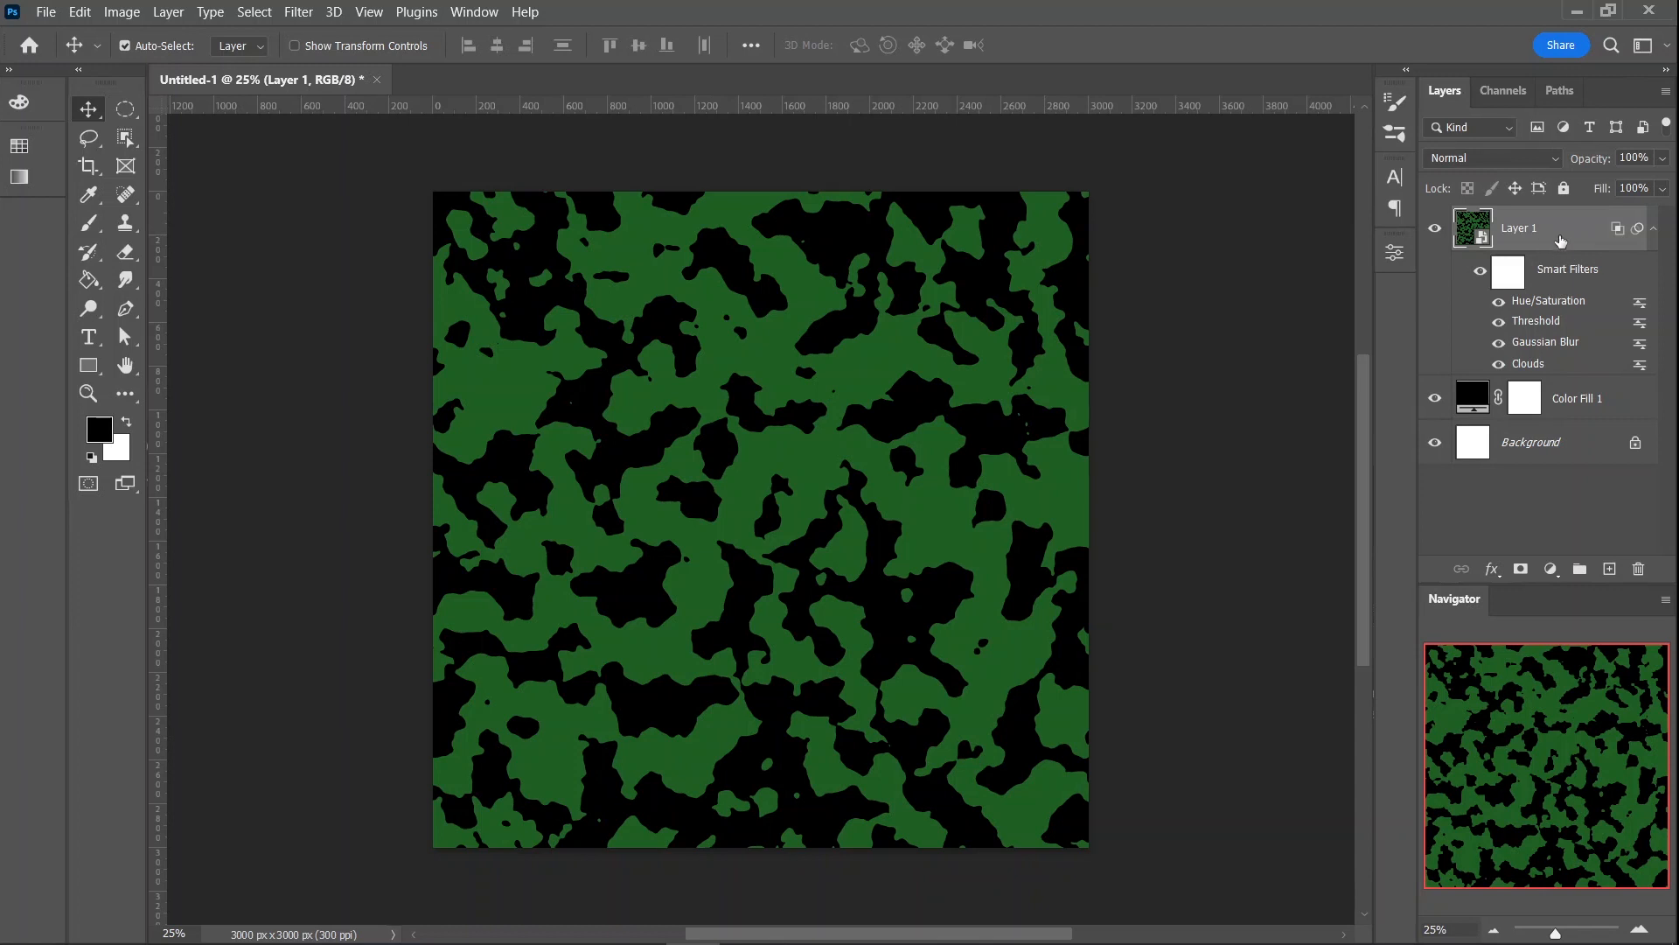
# - Duplicate Layer 1 and colorize the copy dark reddish brown in Hue/Saturation: hue 11, saturation 71, lightness -81
pyautogui.click(1651, 229)
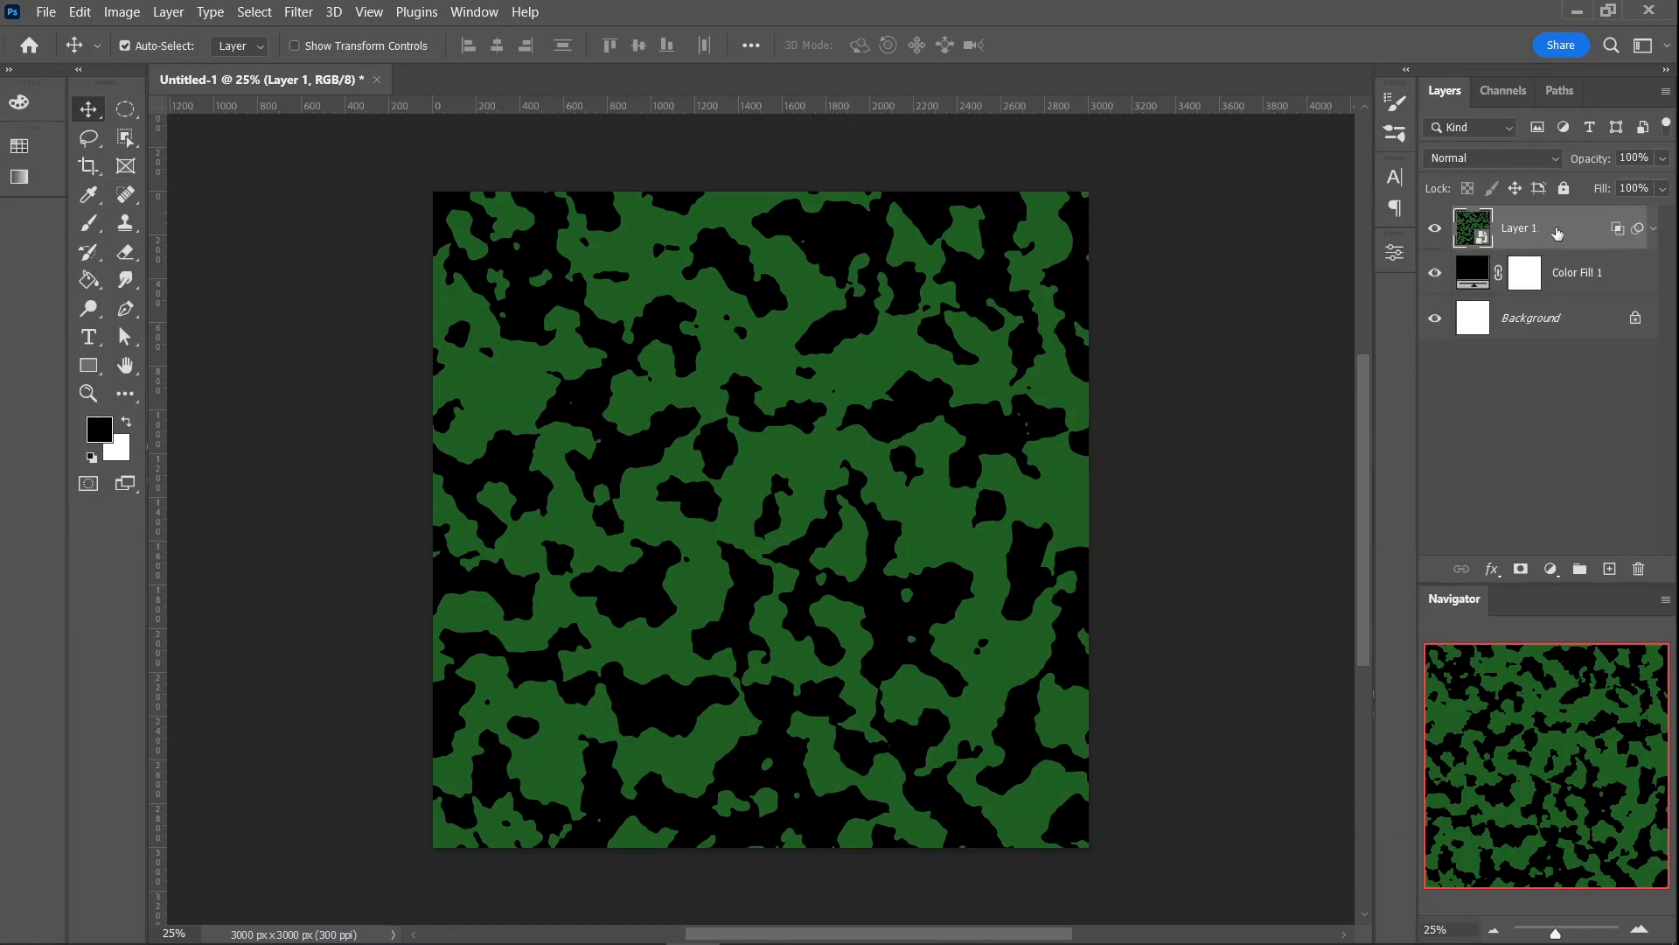
pyautogui.click(1655, 231)
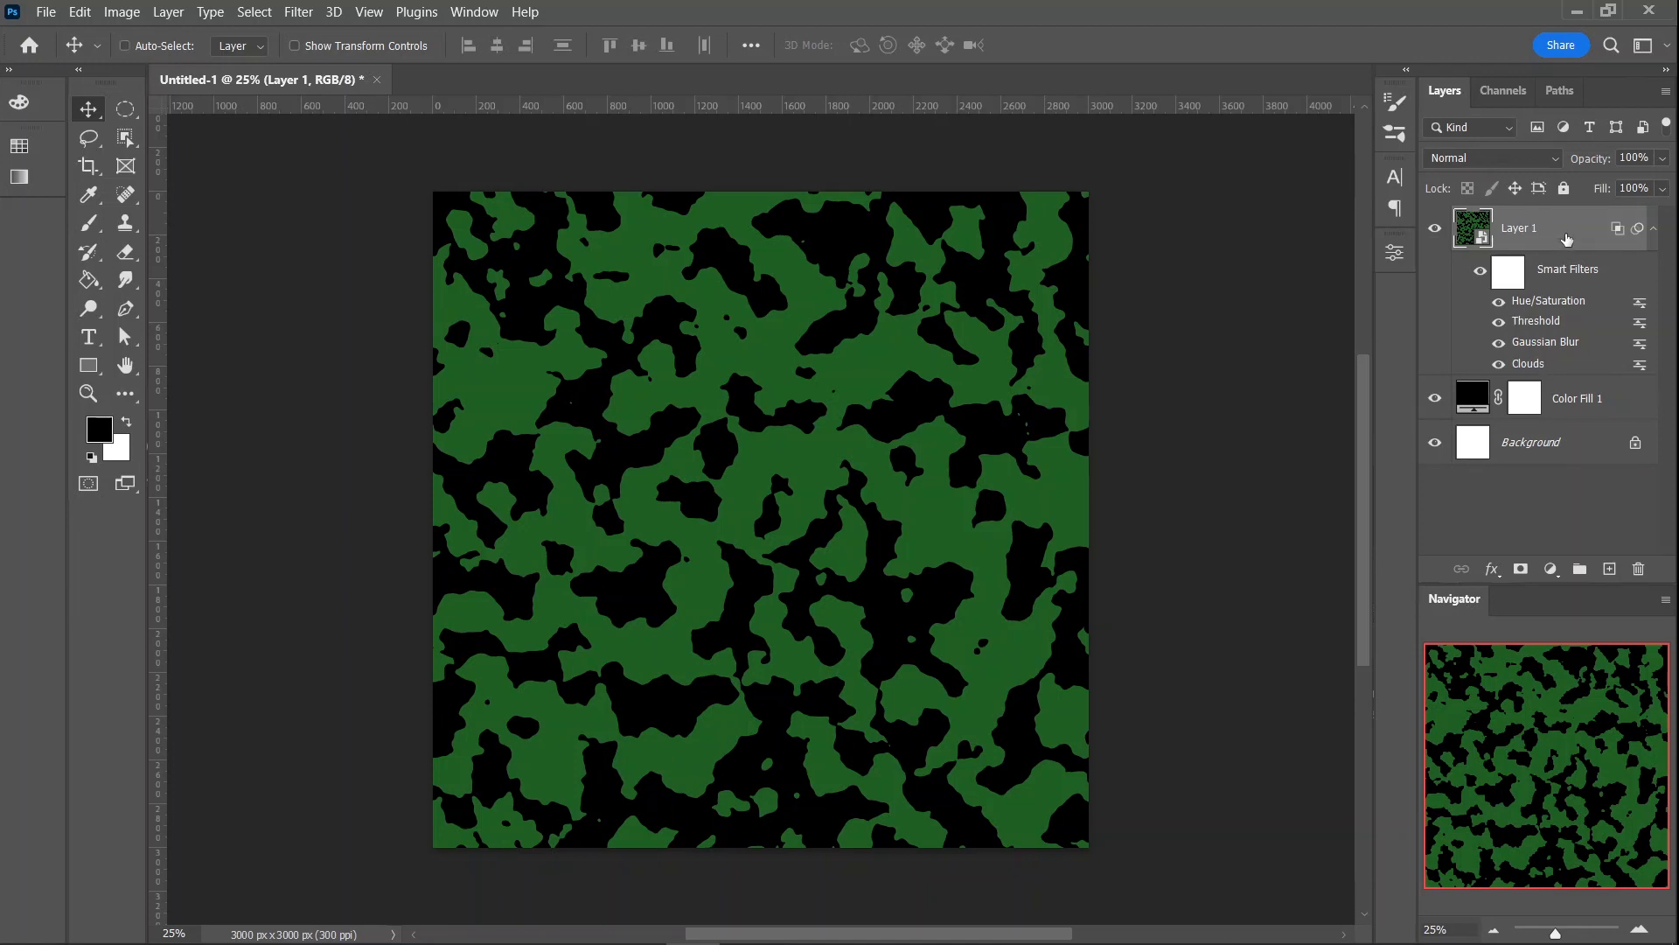
pyautogui.hotkey('ctrl', 'j')
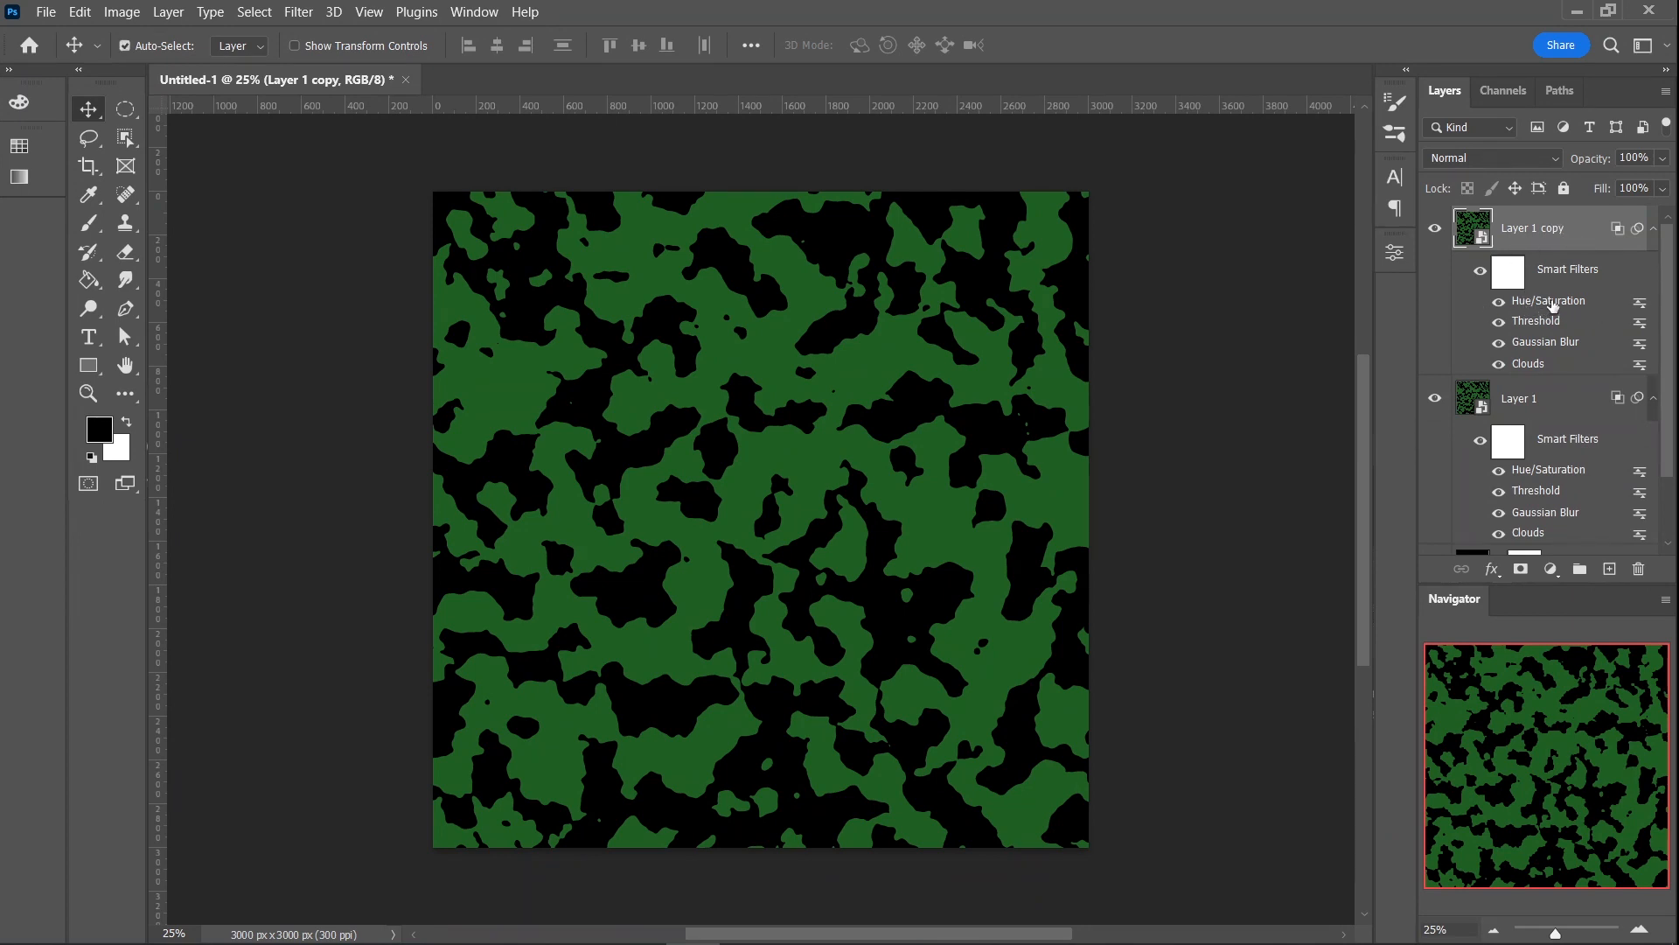
pyautogui.doubleClick(1548, 300)
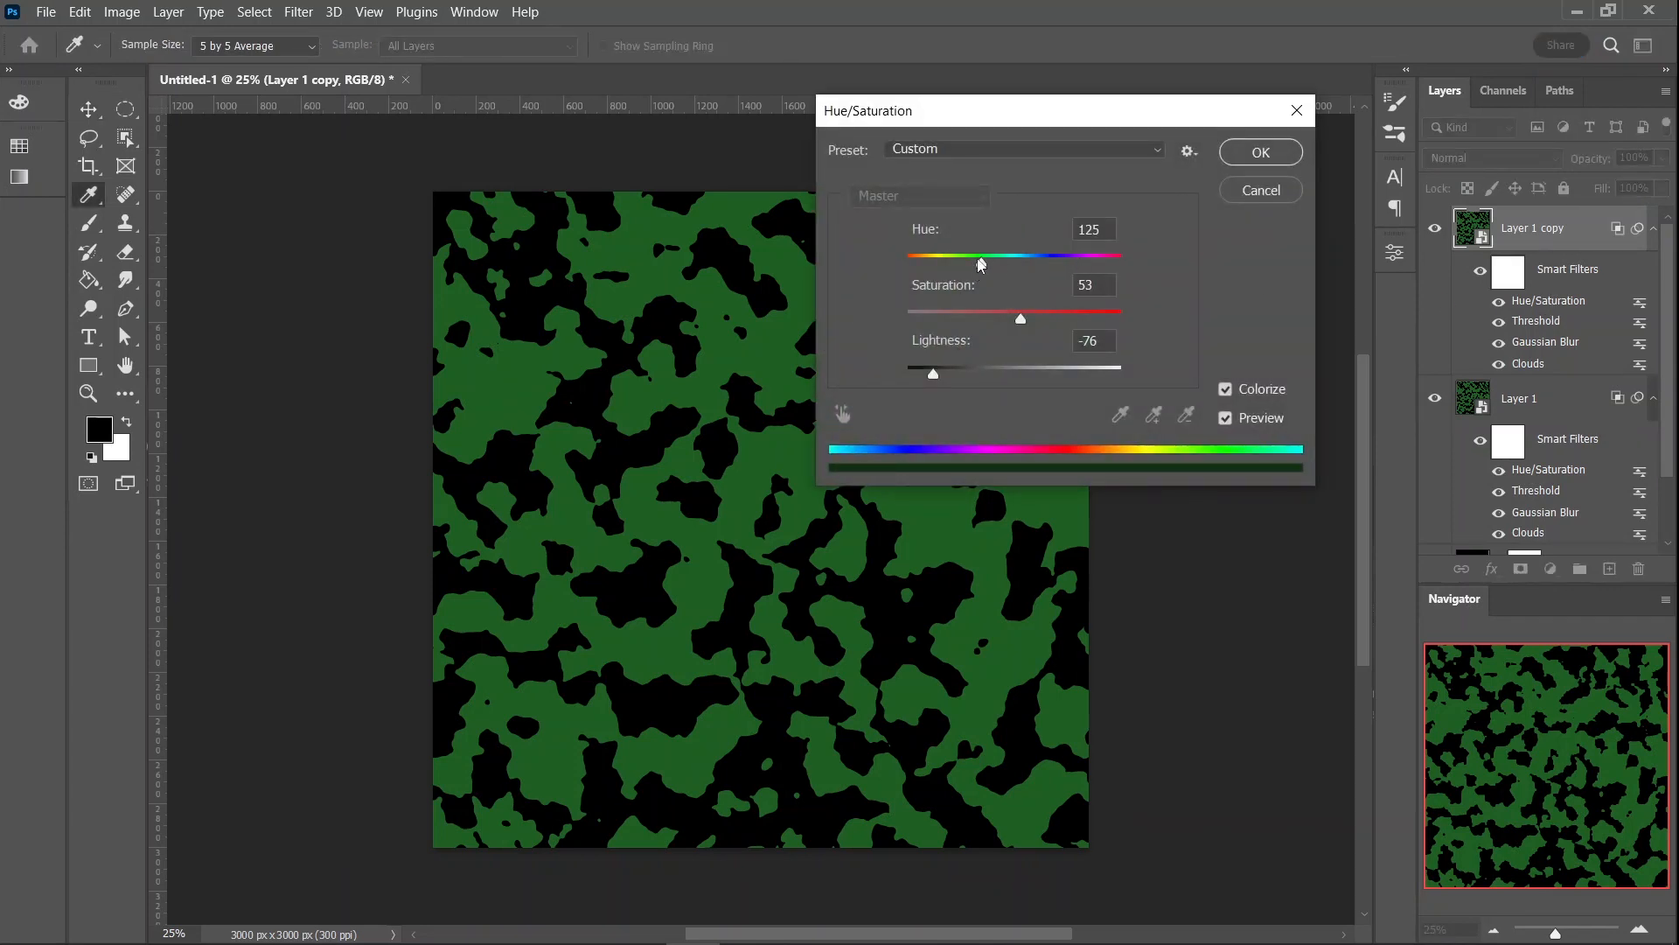
pyautogui.moveTo(982, 265); pyautogui.dragTo(917, 266)
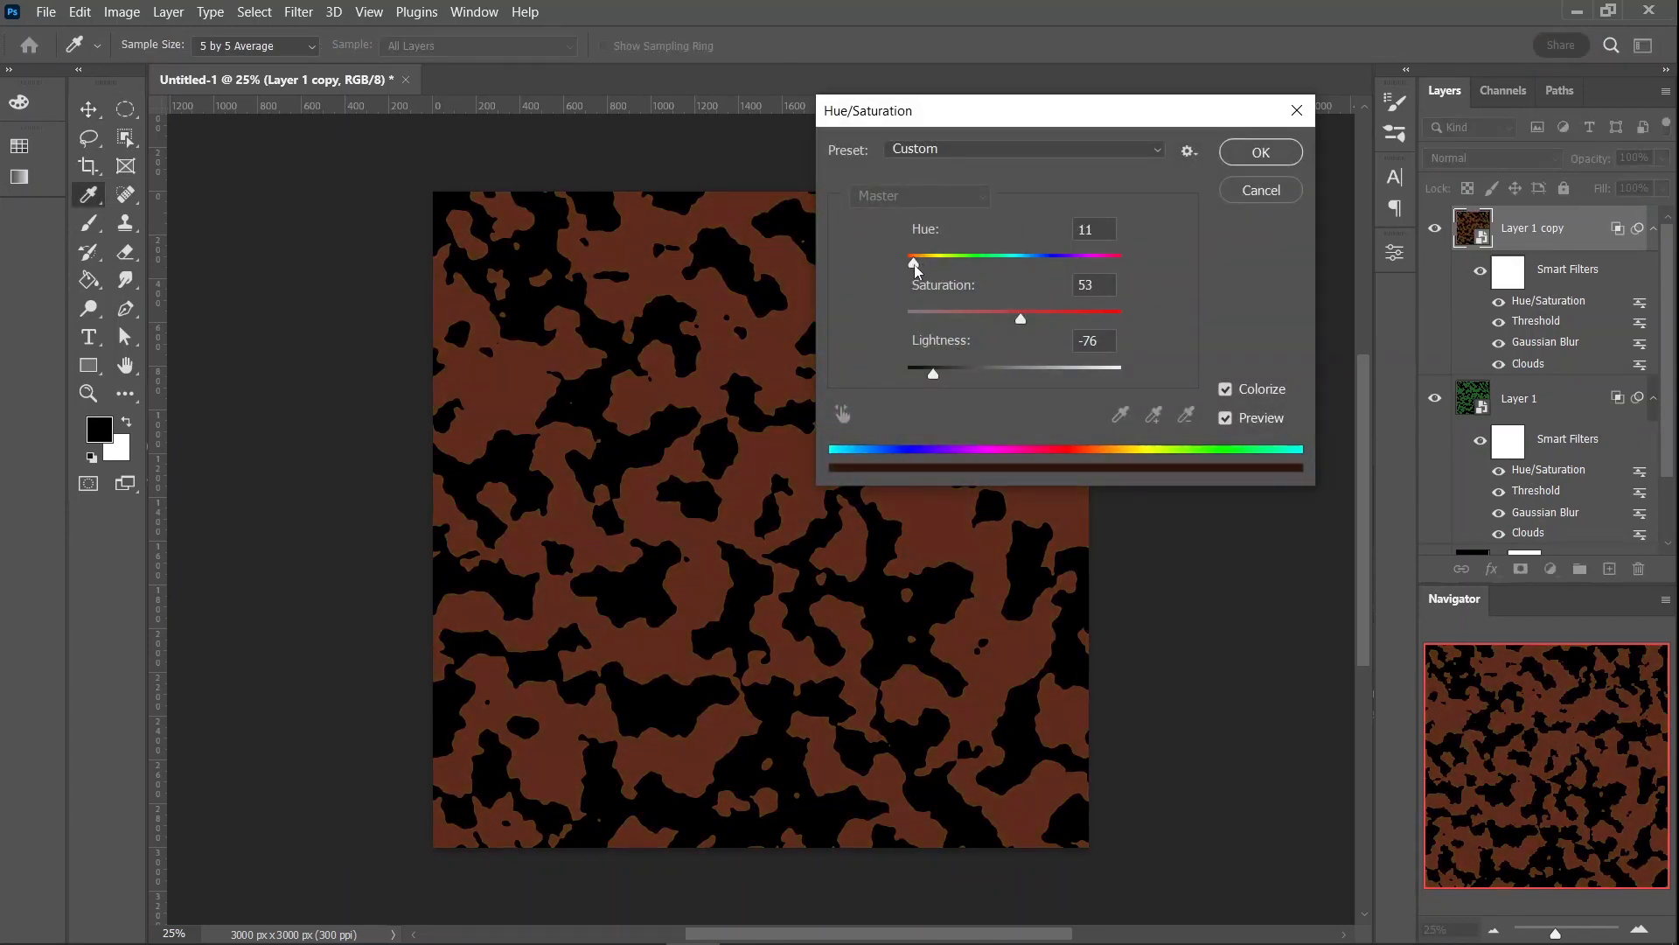
pyautogui.click(1031, 315)
pyautogui.moveTo(1063, 314); pyautogui.dragTo(1058, 315)
pyautogui.moveTo(933, 376); pyautogui.dragTo(926, 376)
pyautogui.click(929, 375)
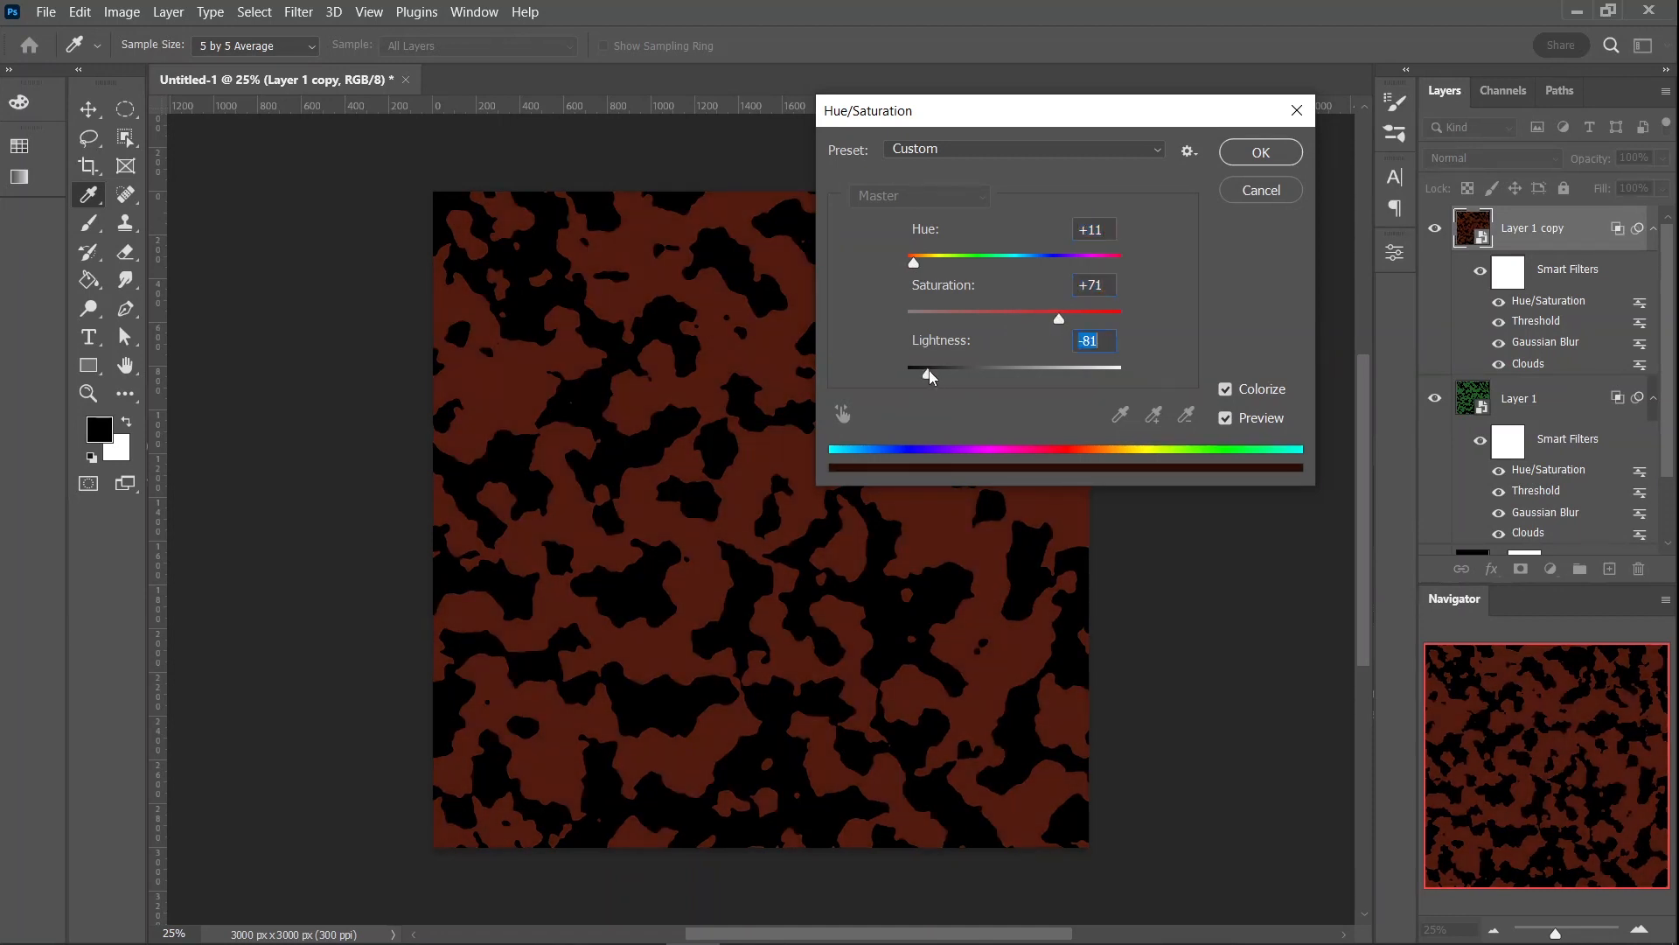
pyautogui.click(1260, 154)
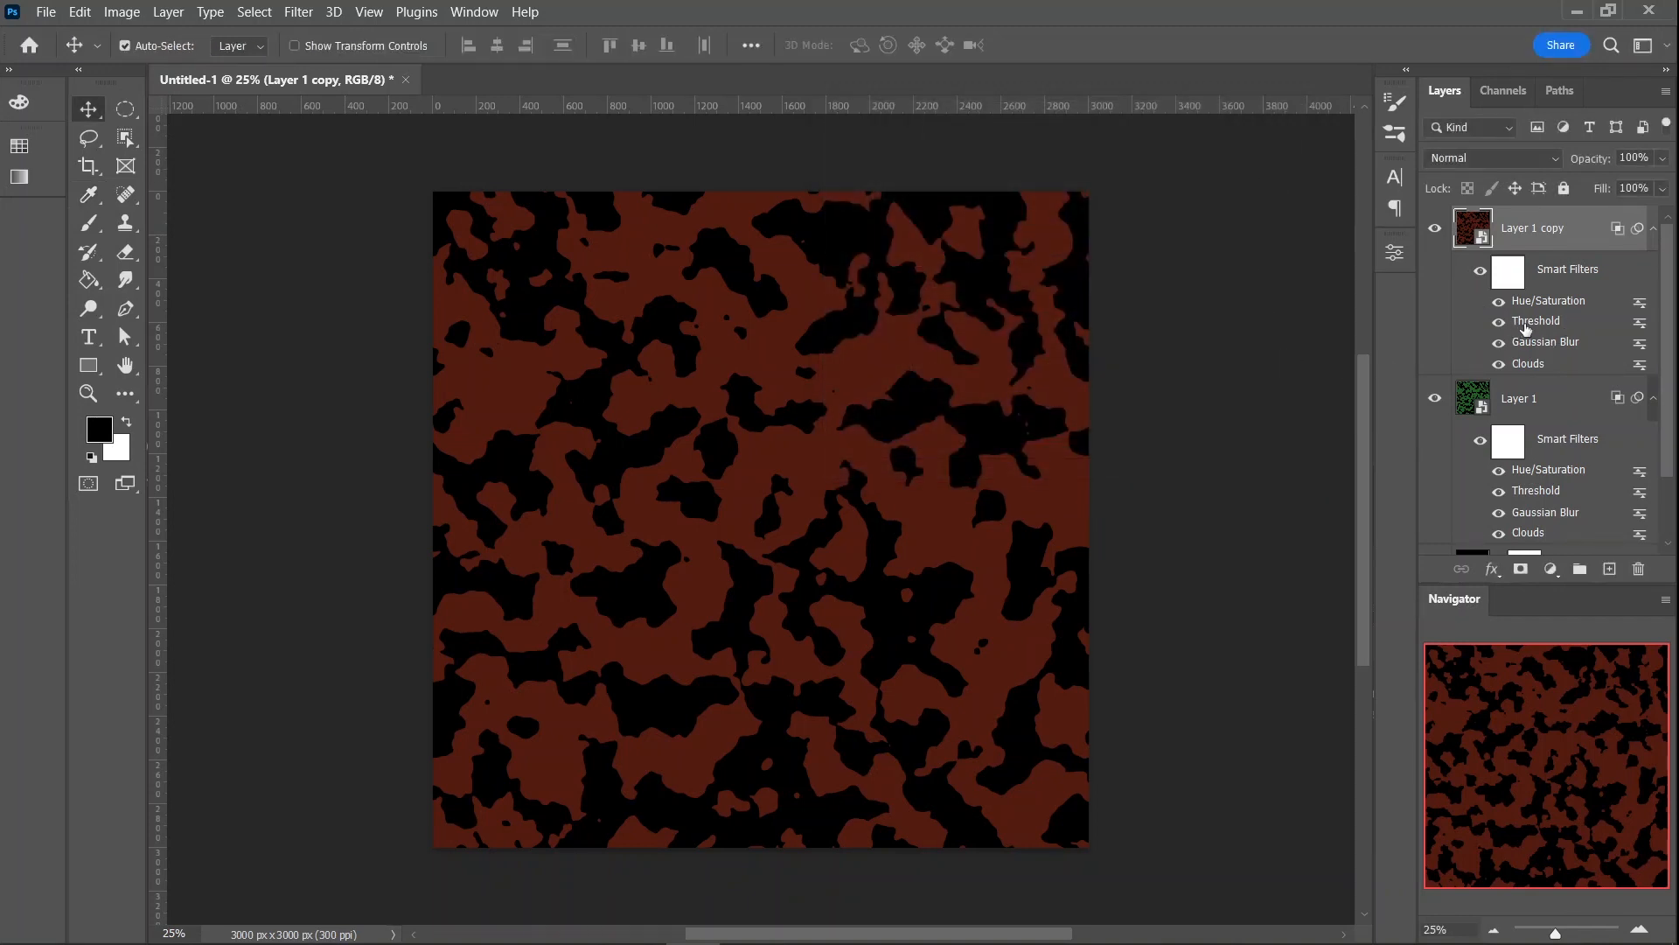
# - Raise the Threshold level of the reddish-brown layer copy to 150
pyautogui.doubleClick(1526, 329)
pyautogui.click(916, 396)
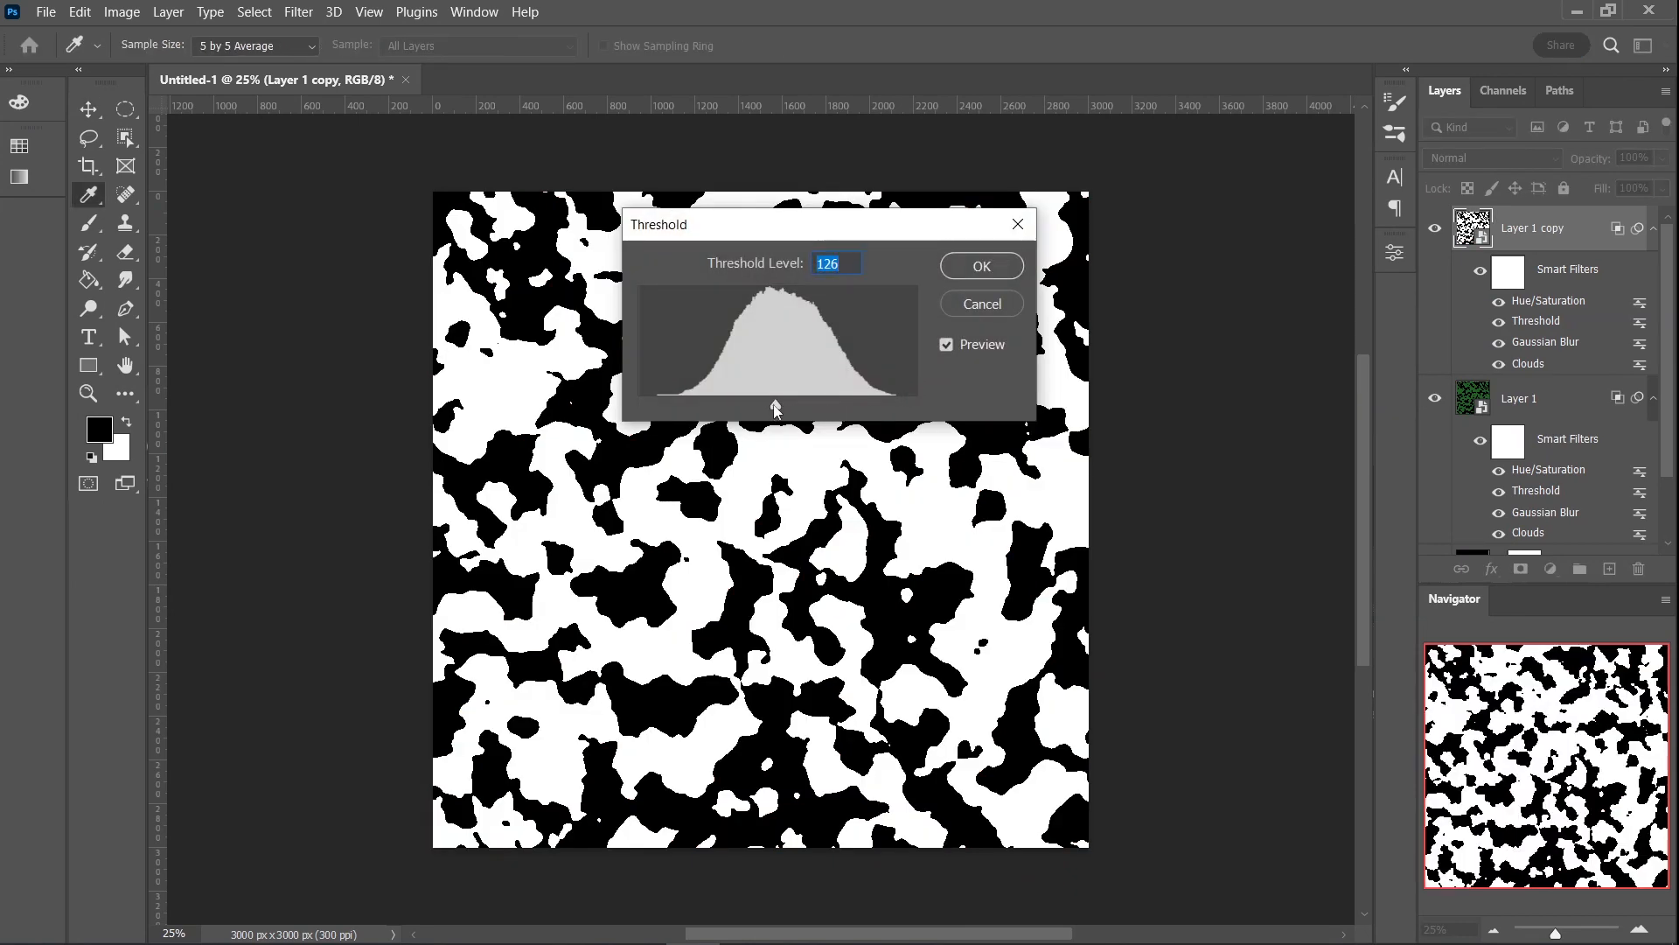
pyautogui.moveTo(775, 405); pyautogui.dragTo(801, 406)
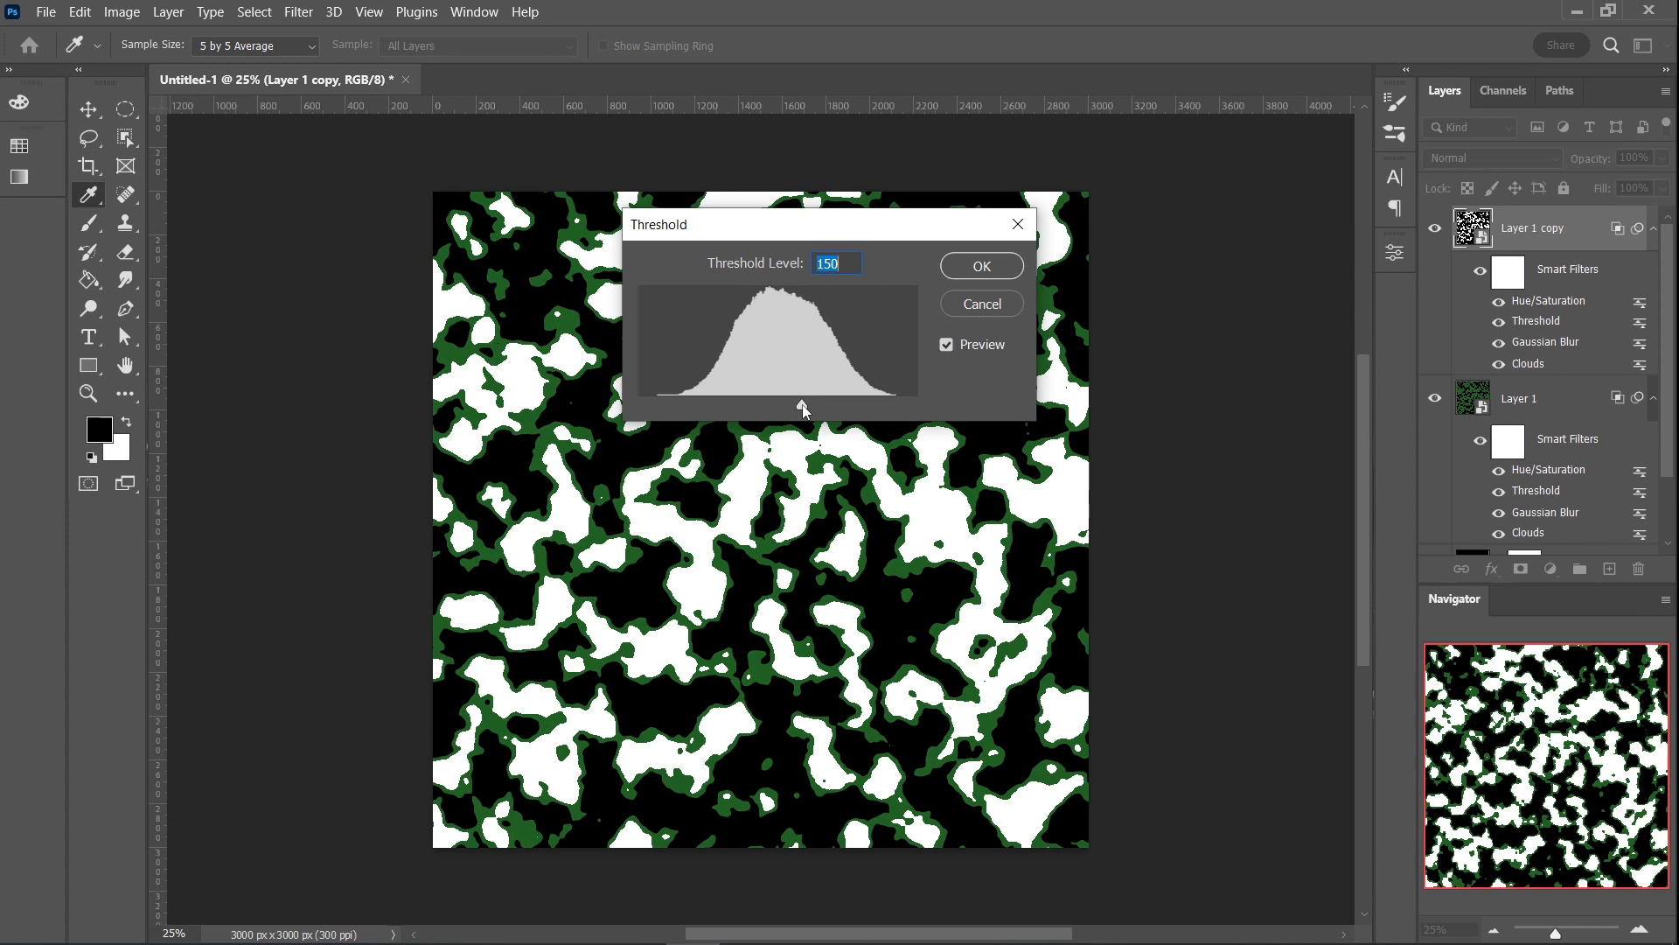
pyautogui.click(984, 271)
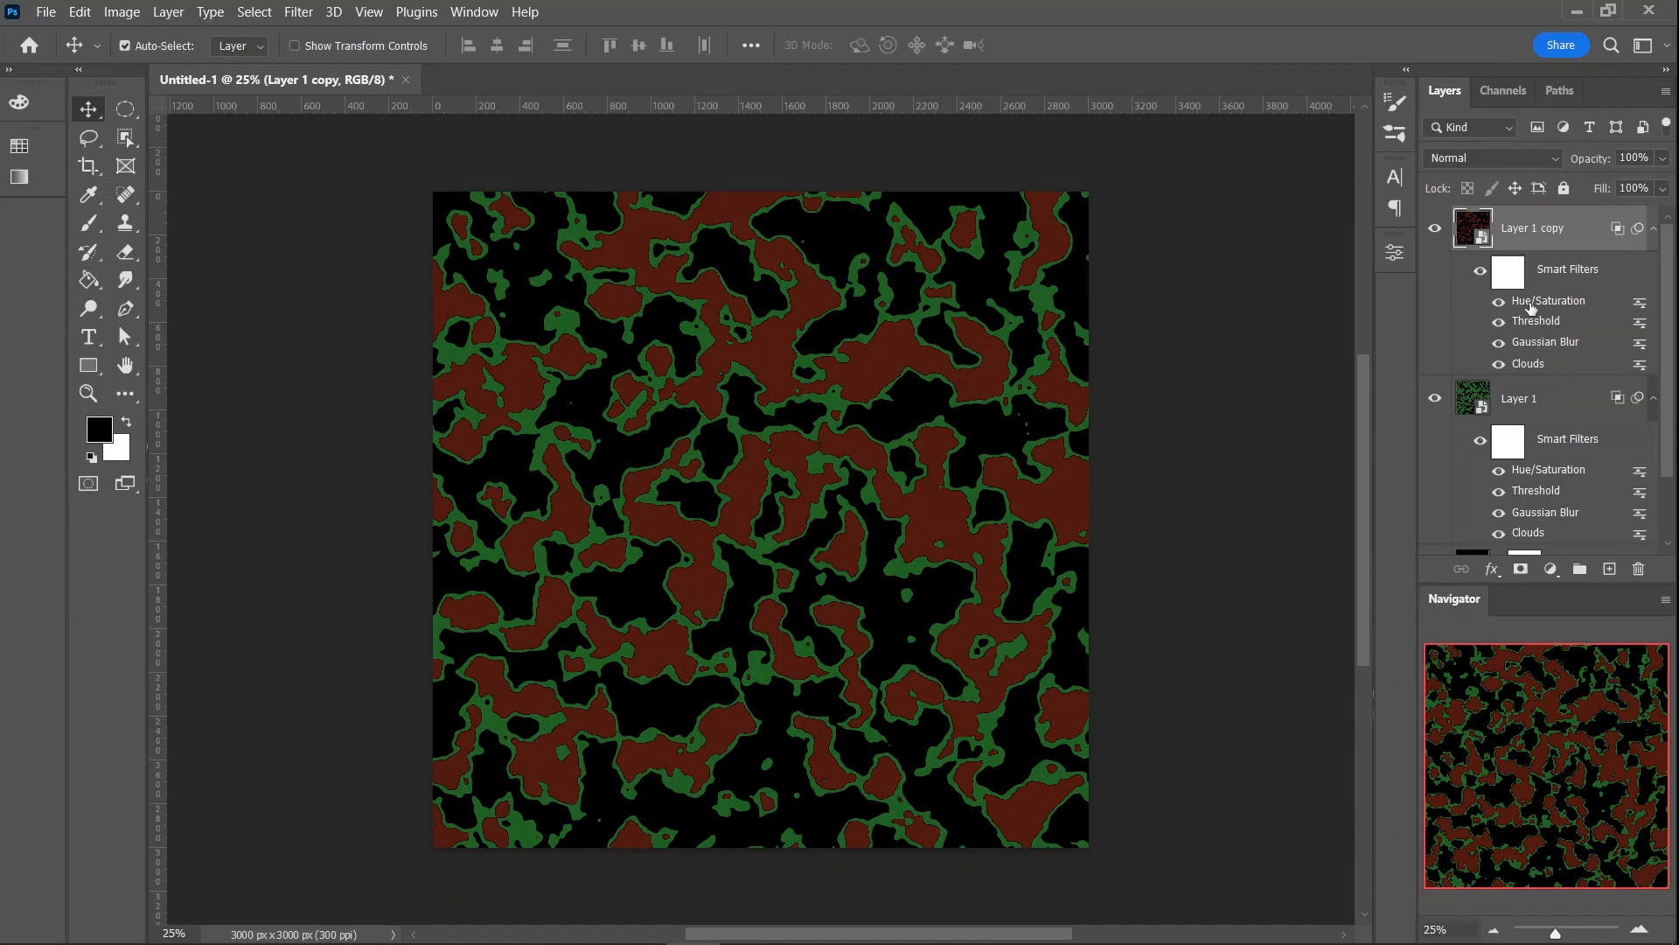
# - Brighten the reddish-brown copy's color in Hue/Saturation to saturation 70 and lightness -67
pyautogui.doubleClick(1525, 303)
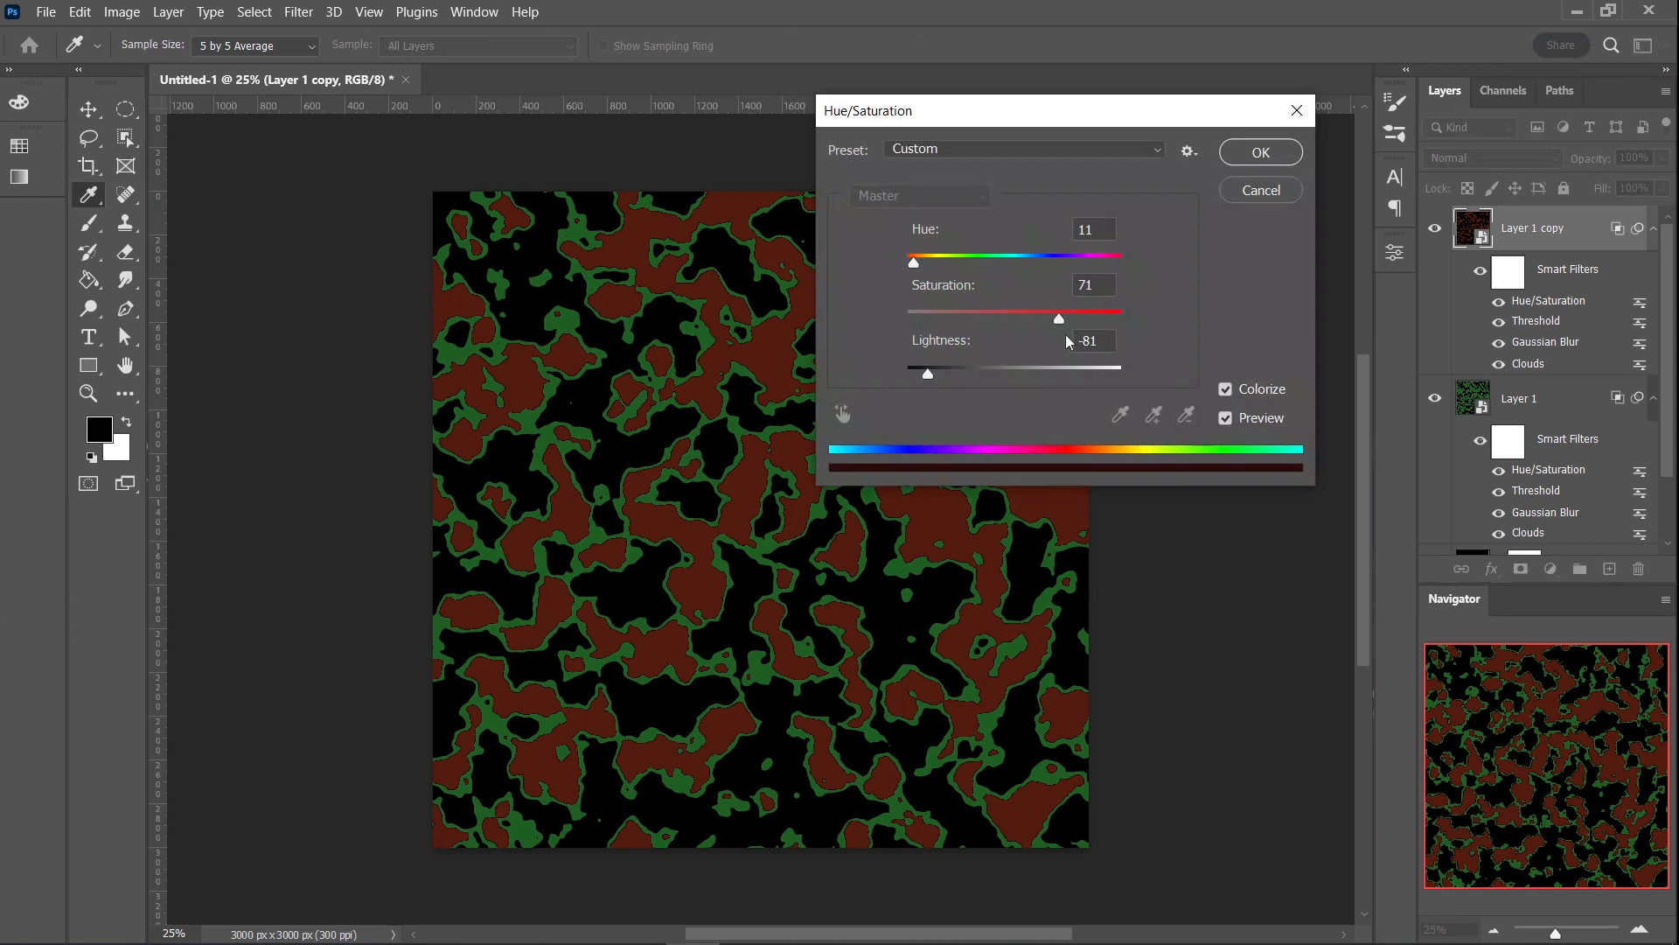
pyautogui.moveTo(1060, 322); pyautogui.dragTo(1051, 320)
pyautogui.moveTo(933, 374); pyautogui.dragTo(943, 372)
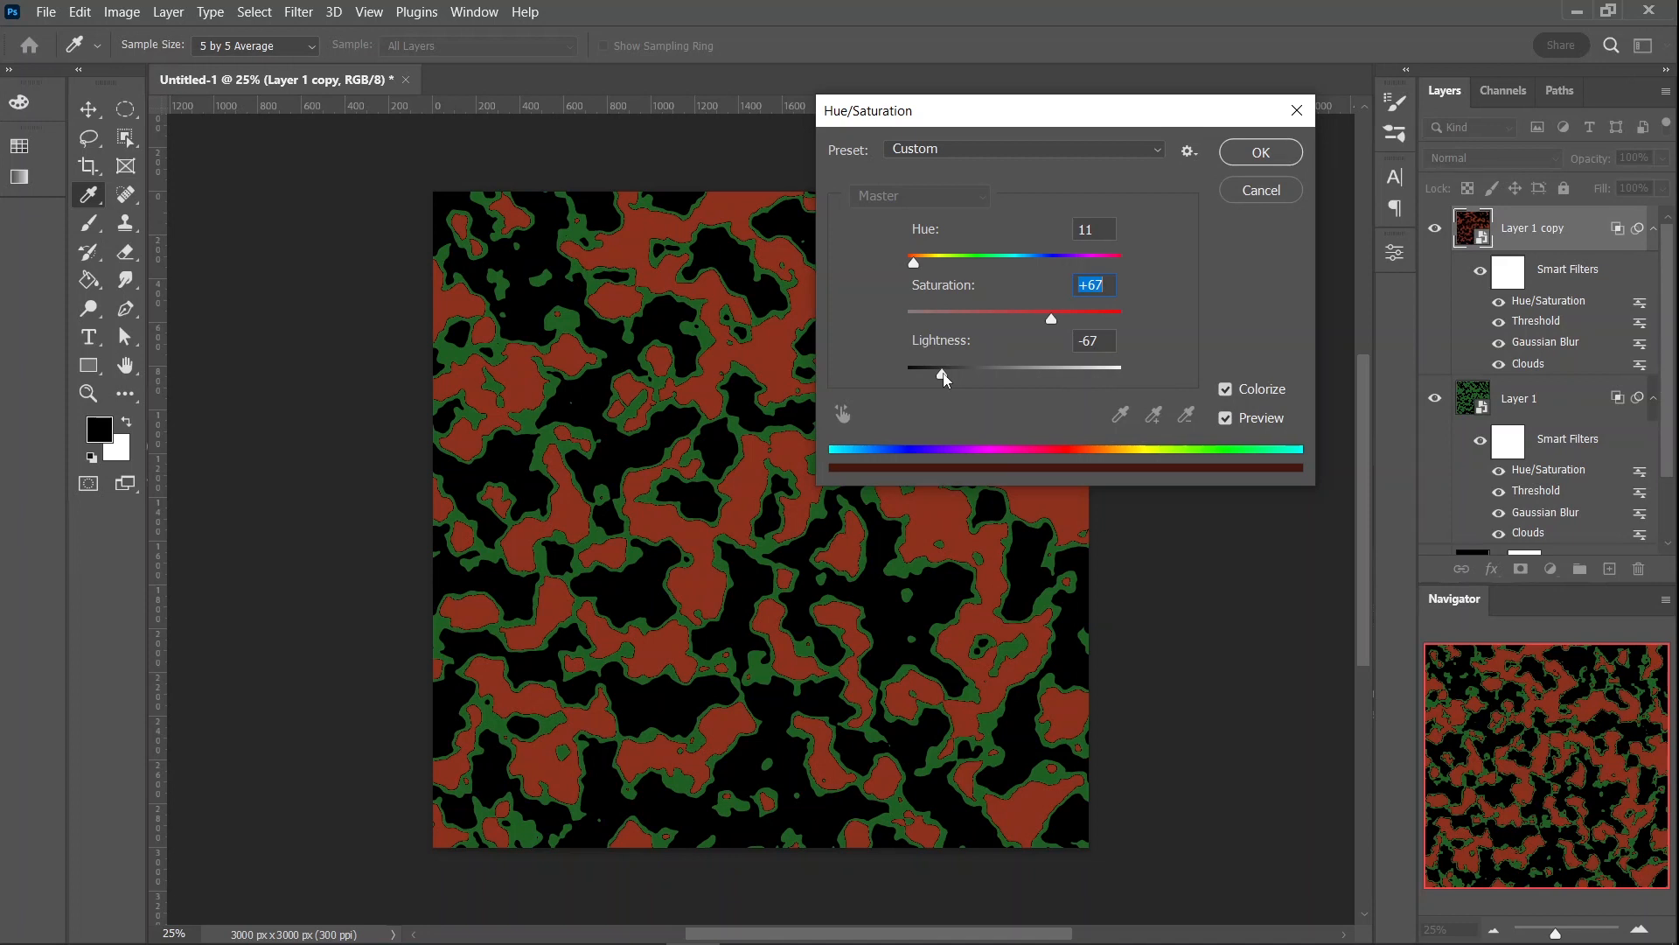
pyautogui.click(943, 376)
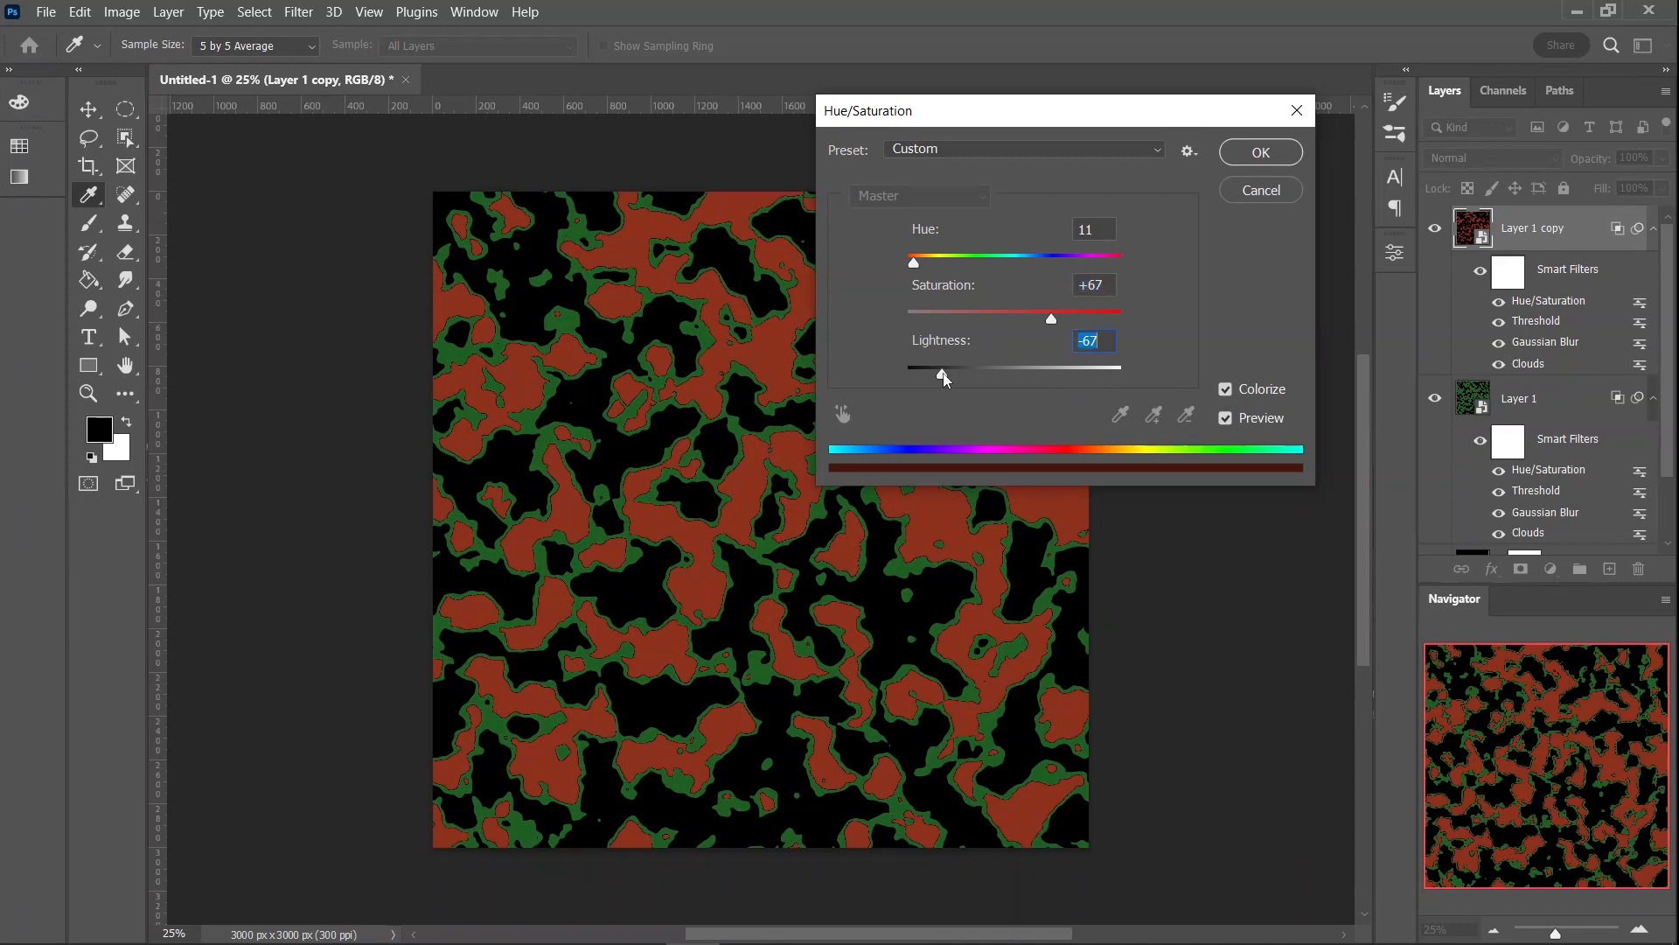
pyautogui.click(1057, 320)
pyautogui.click(1268, 154)
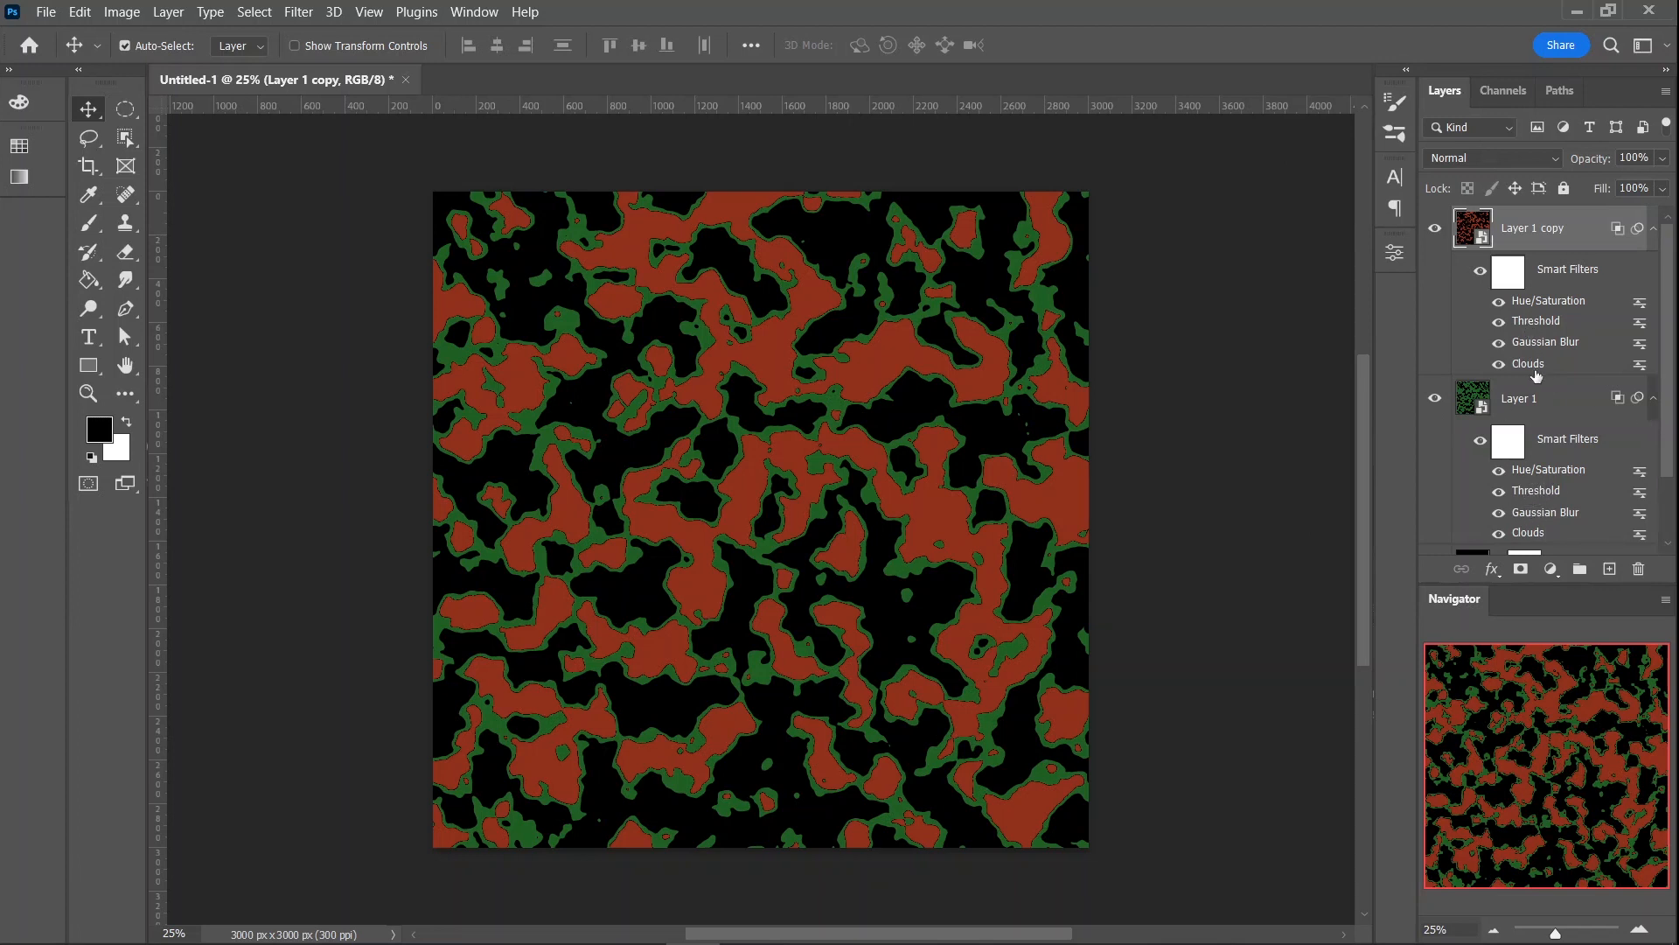
# - Set the Threshold level of Layer 1 copy to 157
pyautogui.doubleClick(1527, 324)
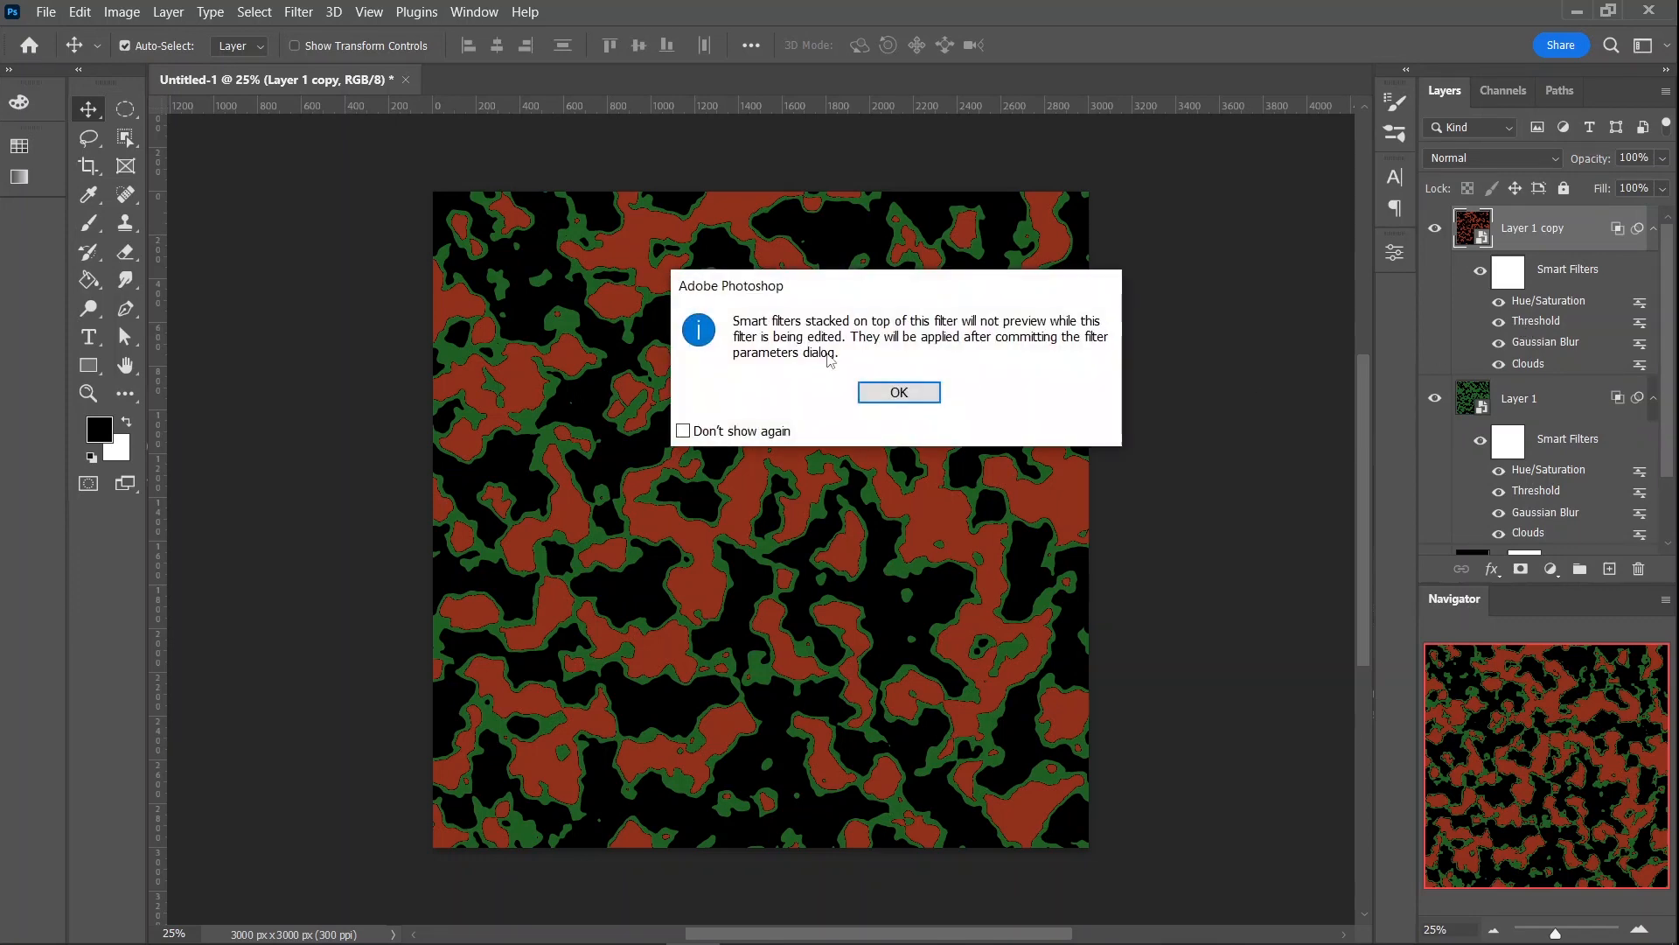
pyautogui.click(900, 392)
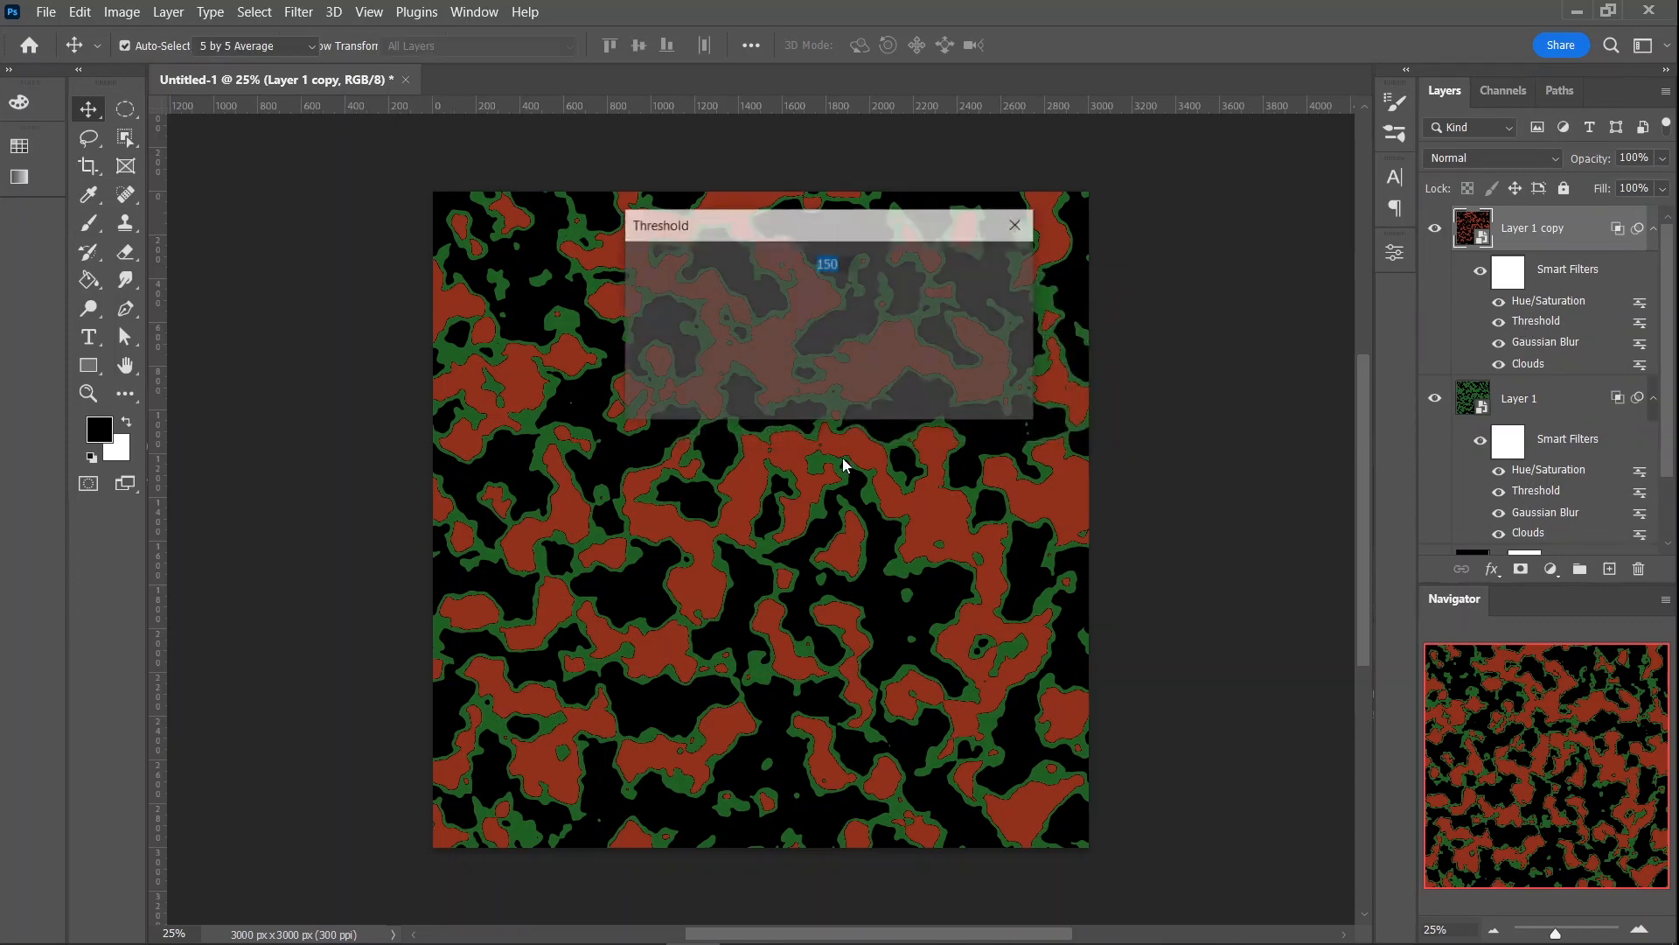
pyautogui.moveTo(803, 409); pyautogui.dragTo(810, 401)
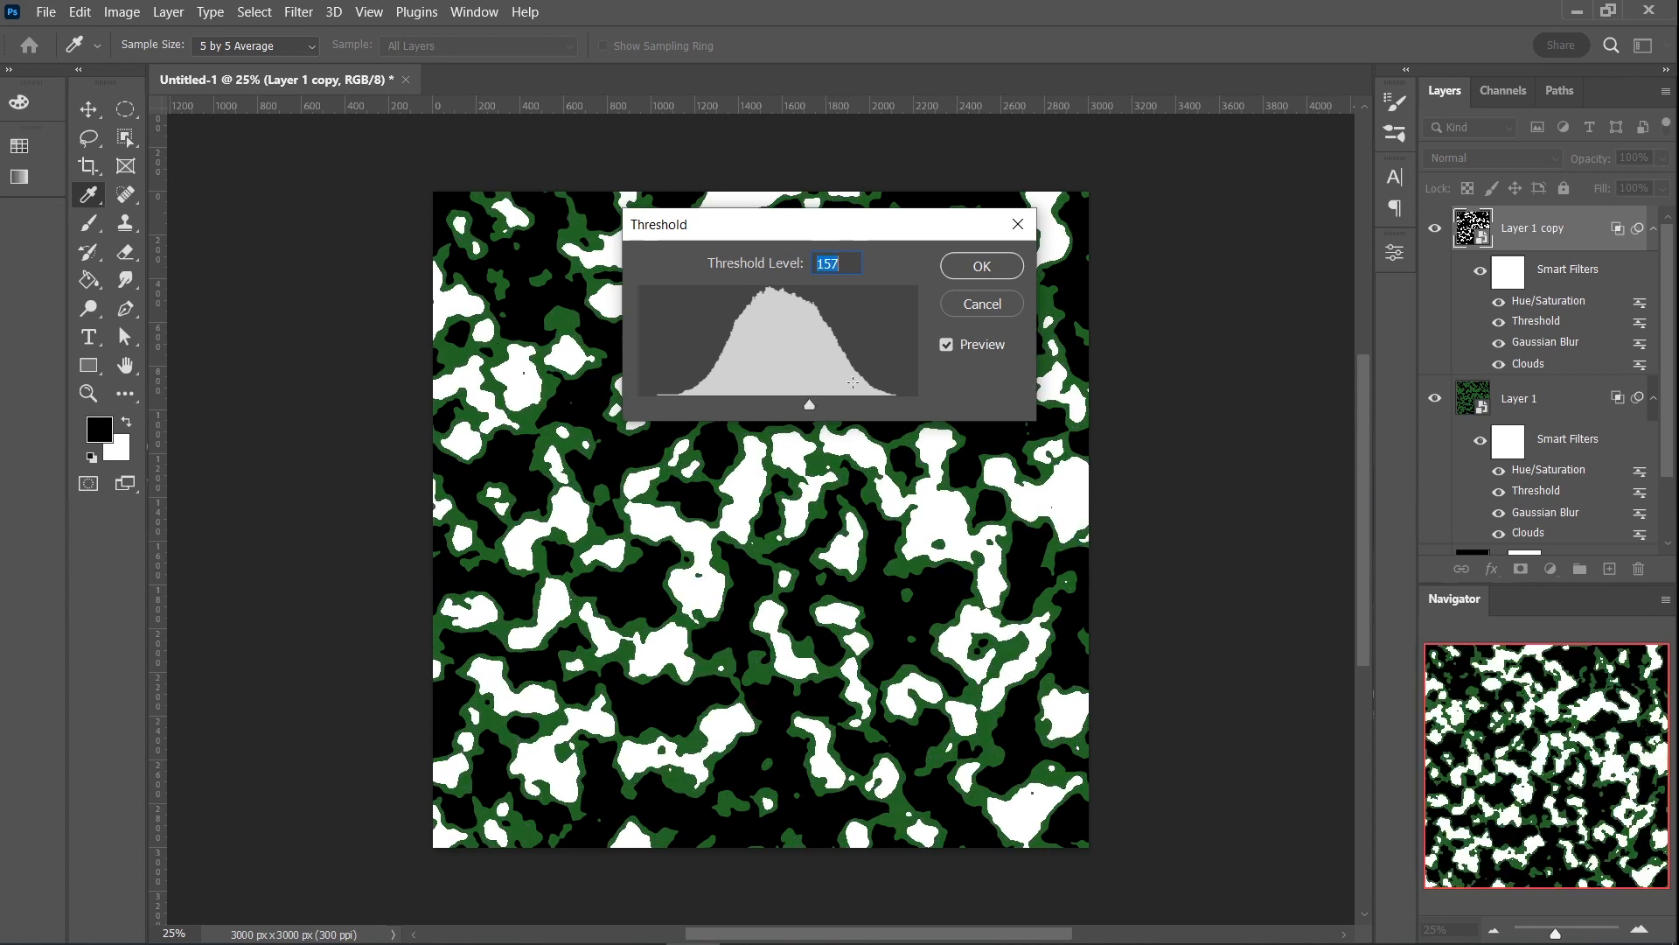
pyautogui.click(981, 266)
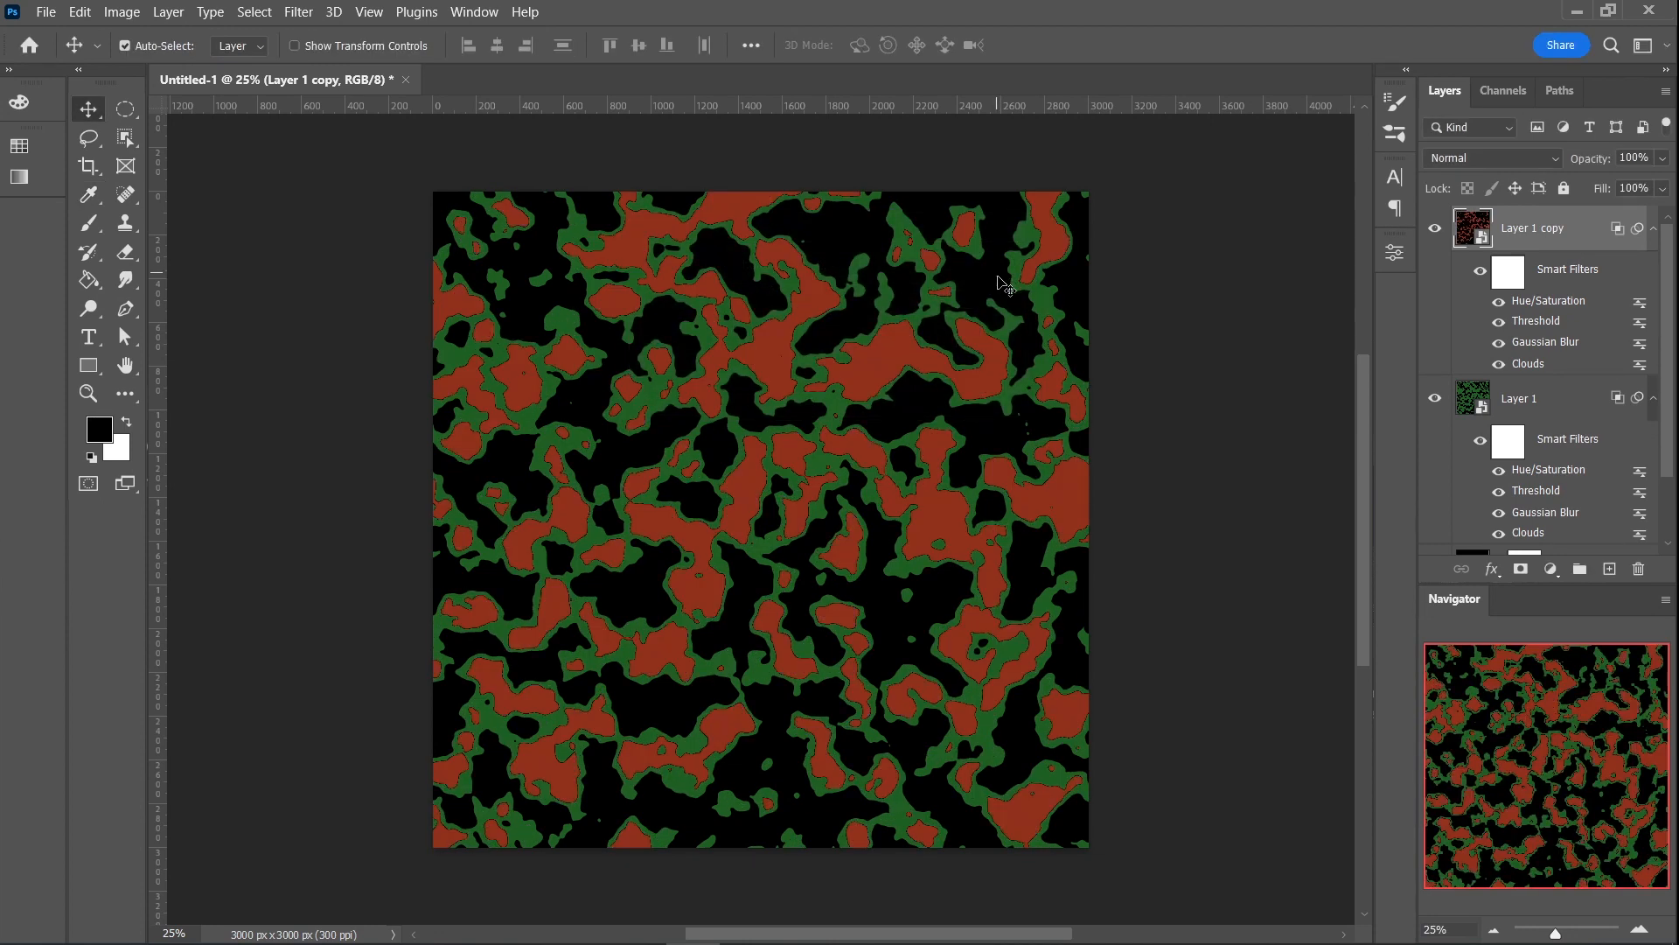
# - Increase the Gaussian Blur radius on Layer 1 copy slightly to smooth its patches
pyautogui.doubleClick(1537, 342)
pyautogui.click(920, 401)
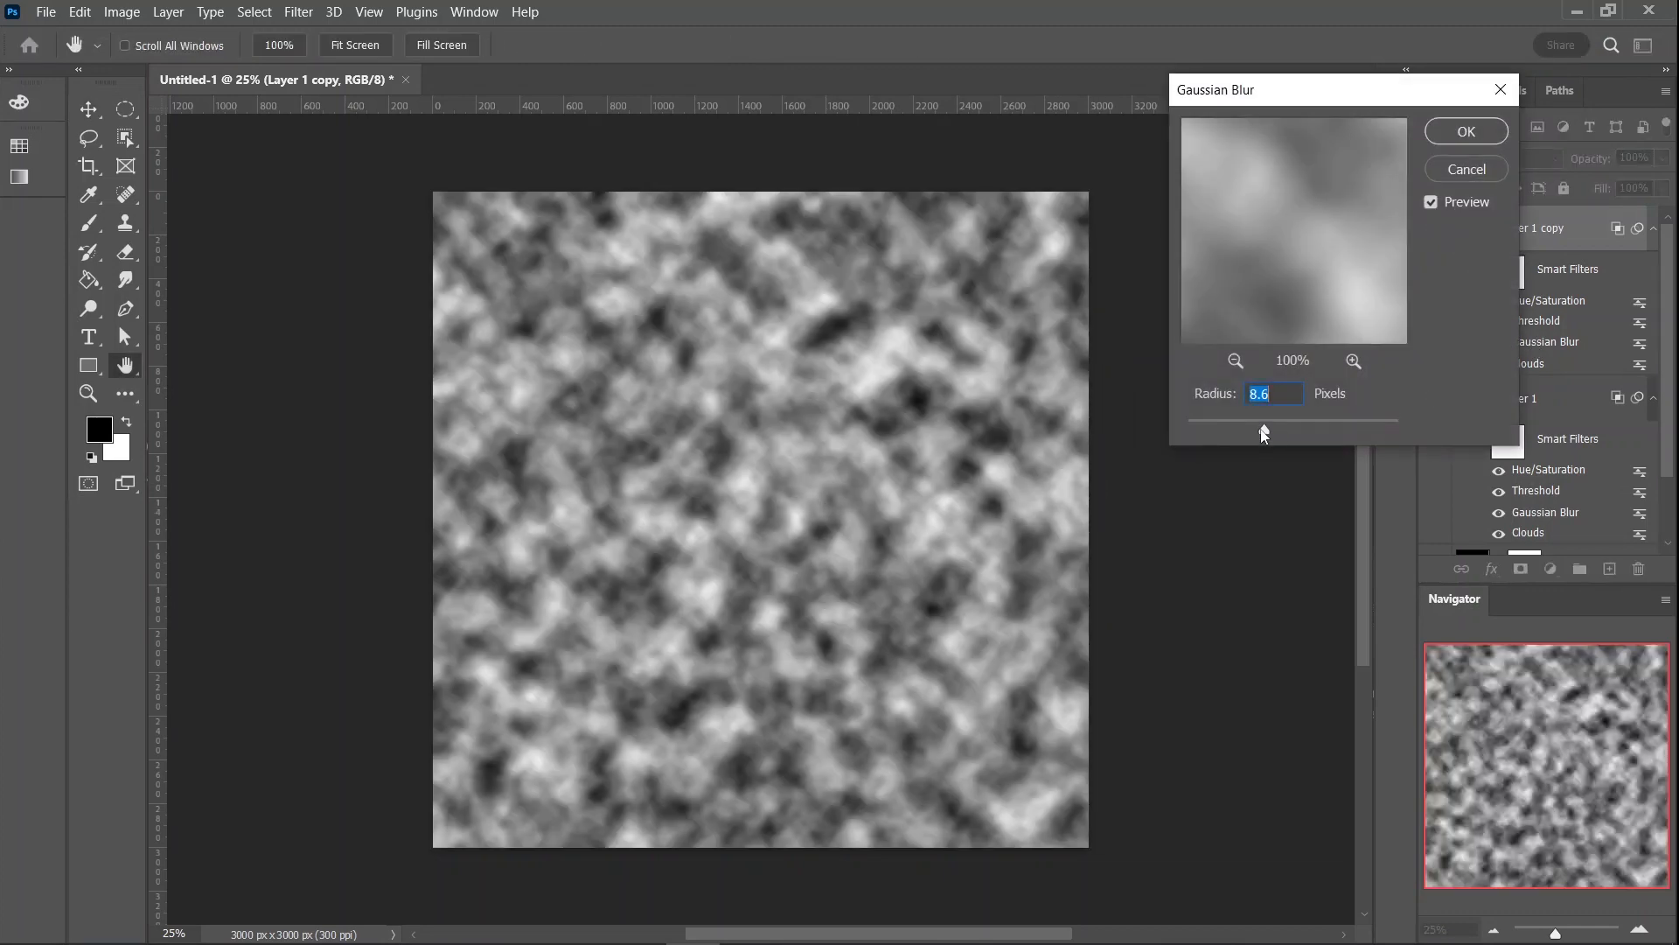
pyautogui.moveTo(1261, 428); pyautogui.dragTo(1277, 433)
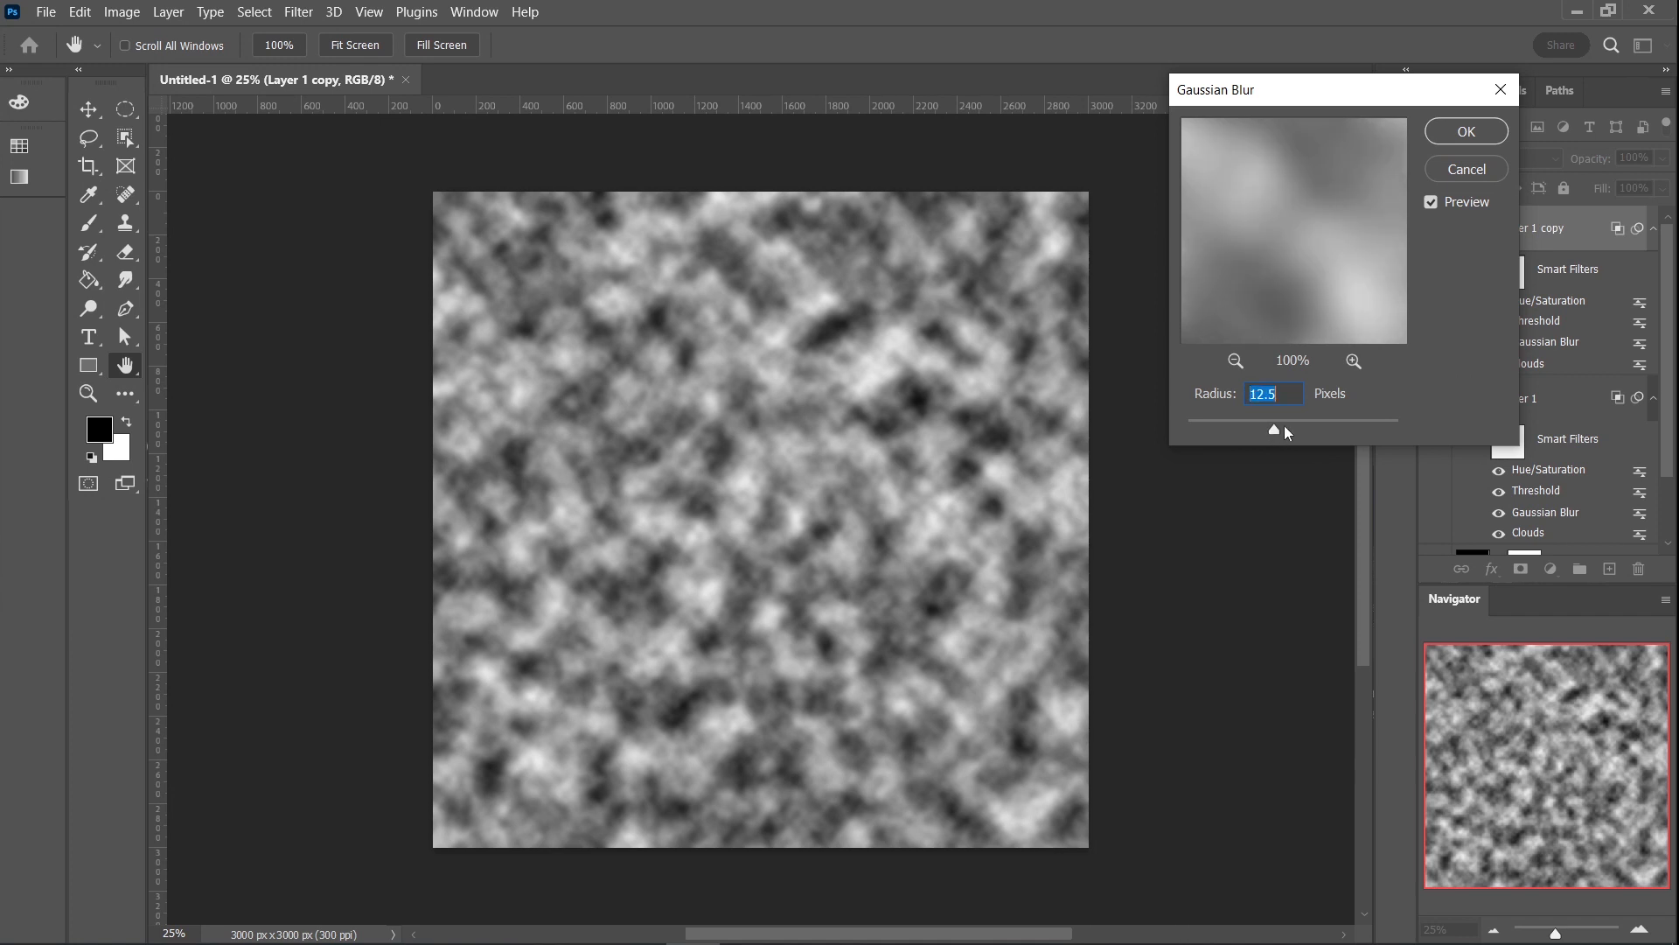
pyautogui.click(1446, 140)
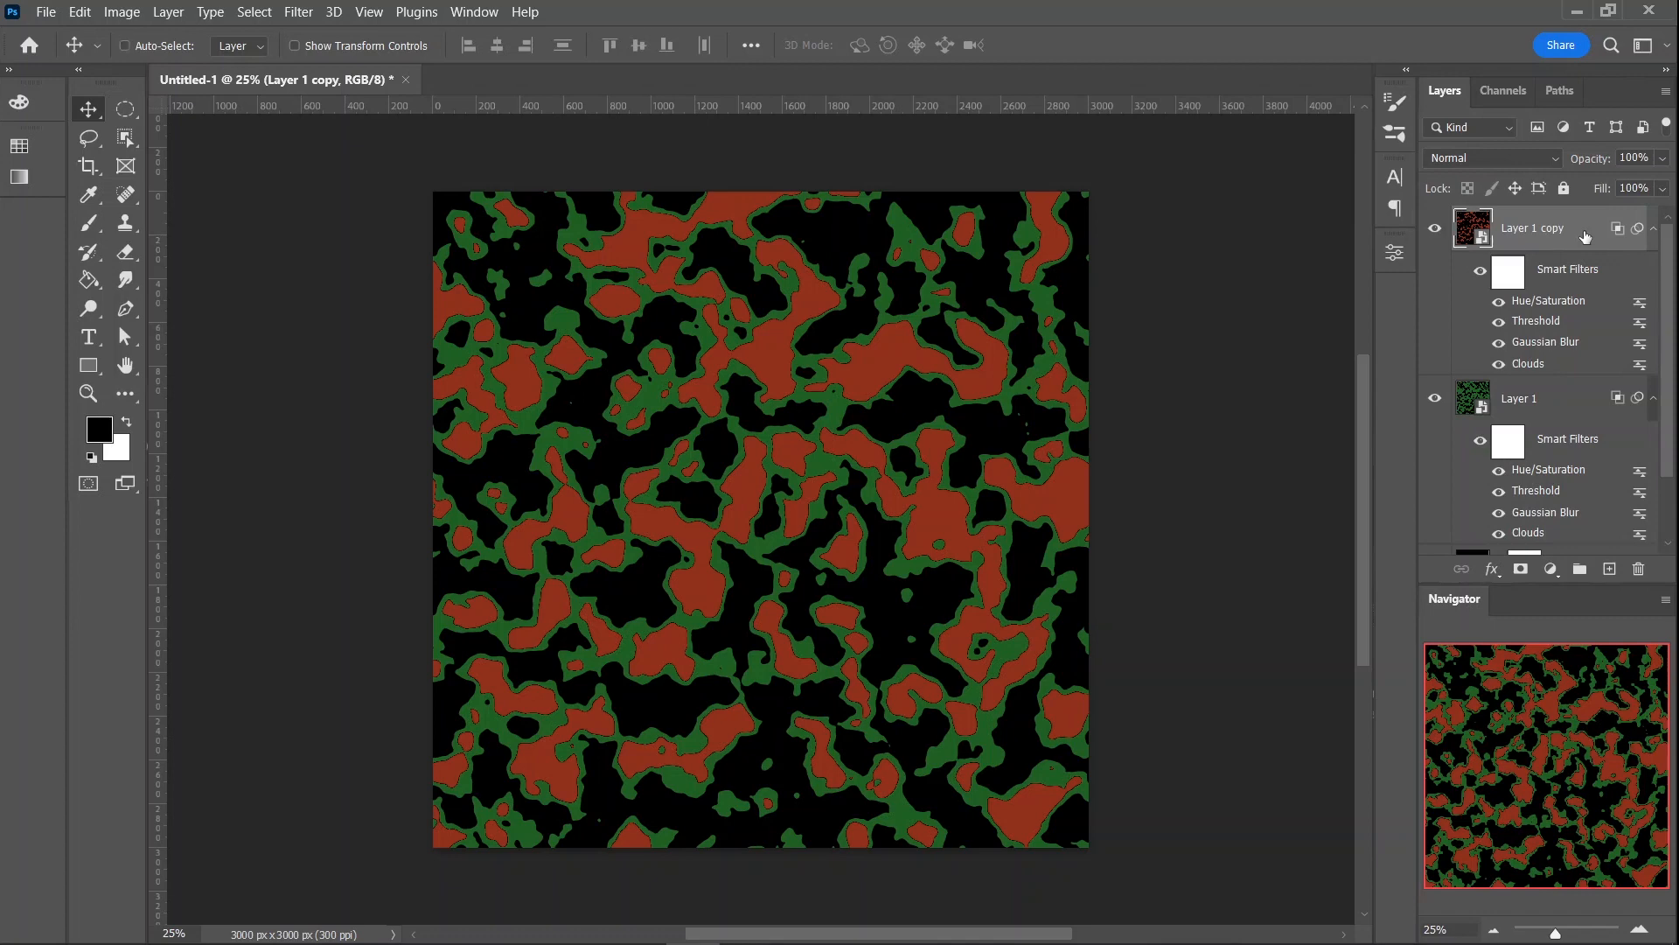
# - Duplicate Layer 1 copy and recolor the duplicate bright yellow in Hue/Saturation with hue 55, slightly more saturation and higher lightness
pyautogui.hotkey('ctrl', 'j')
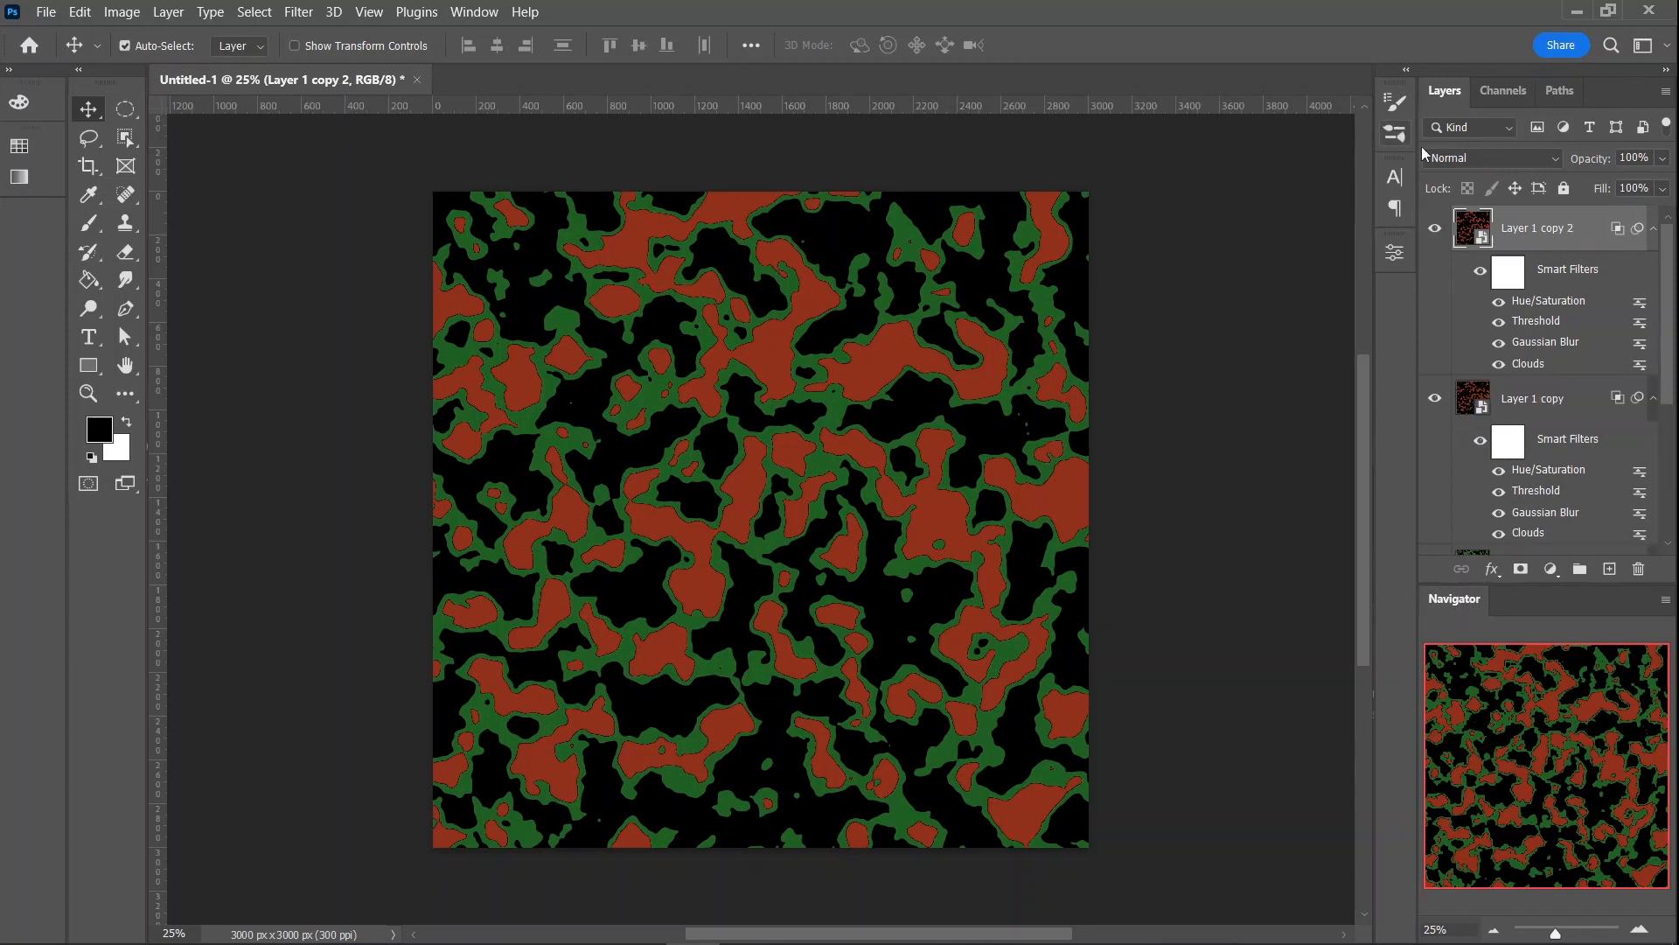
pyautogui.doubleClick(1557, 301)
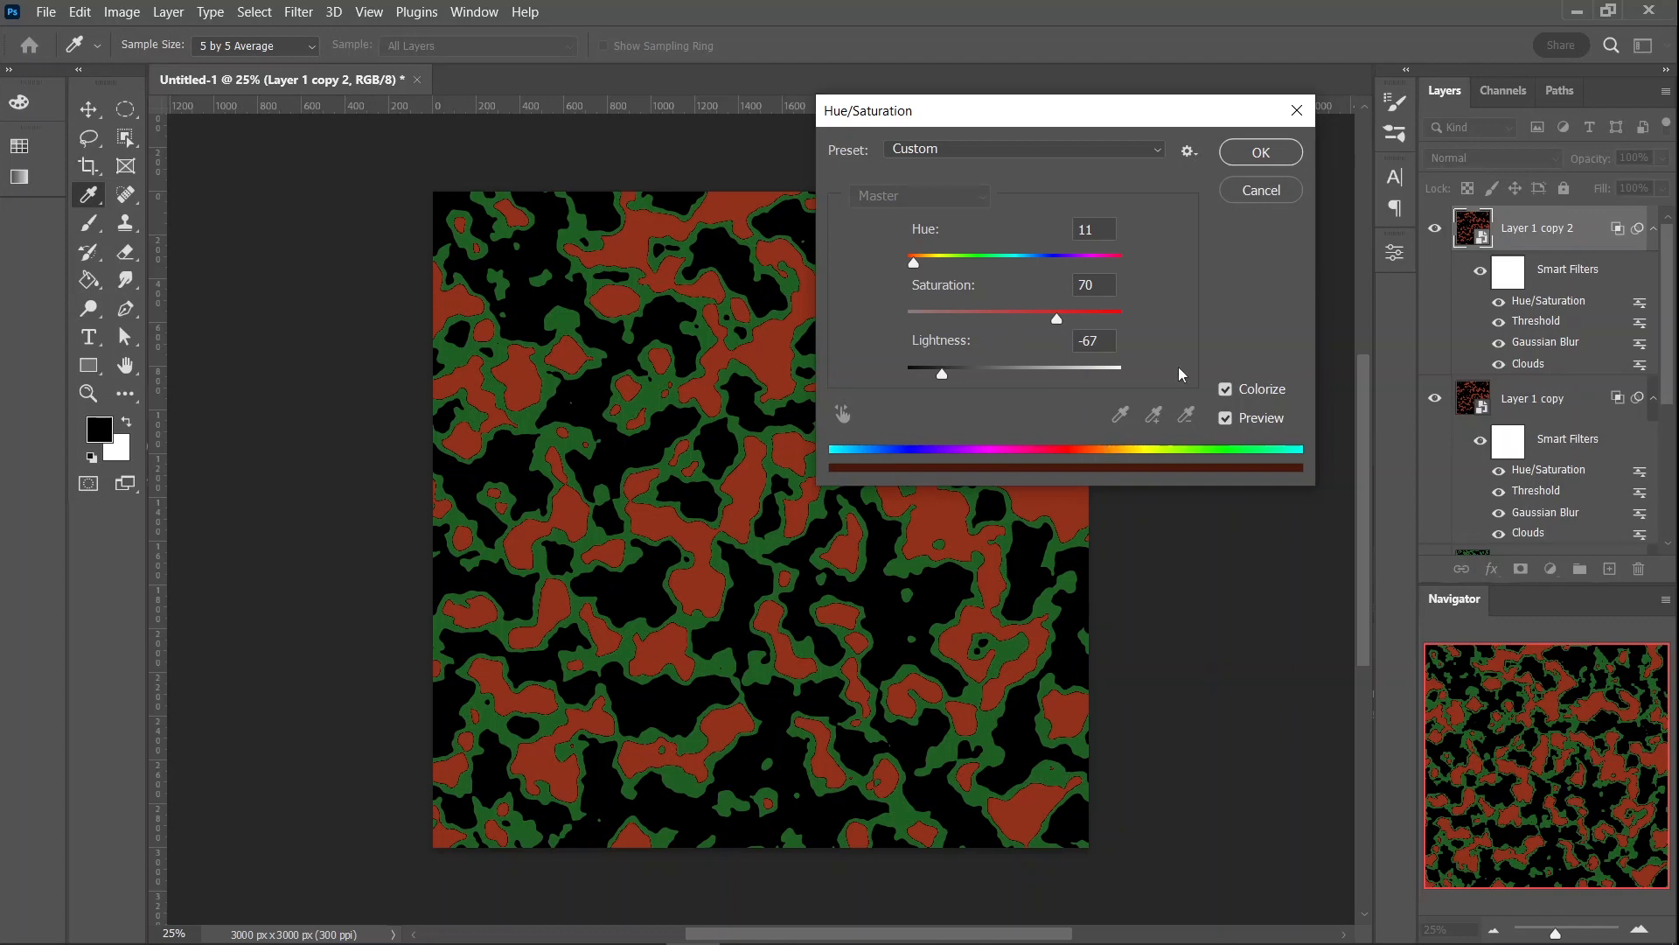
pyautogui.moveTo(911, 266); pyautogui.dragTo(940, 265)
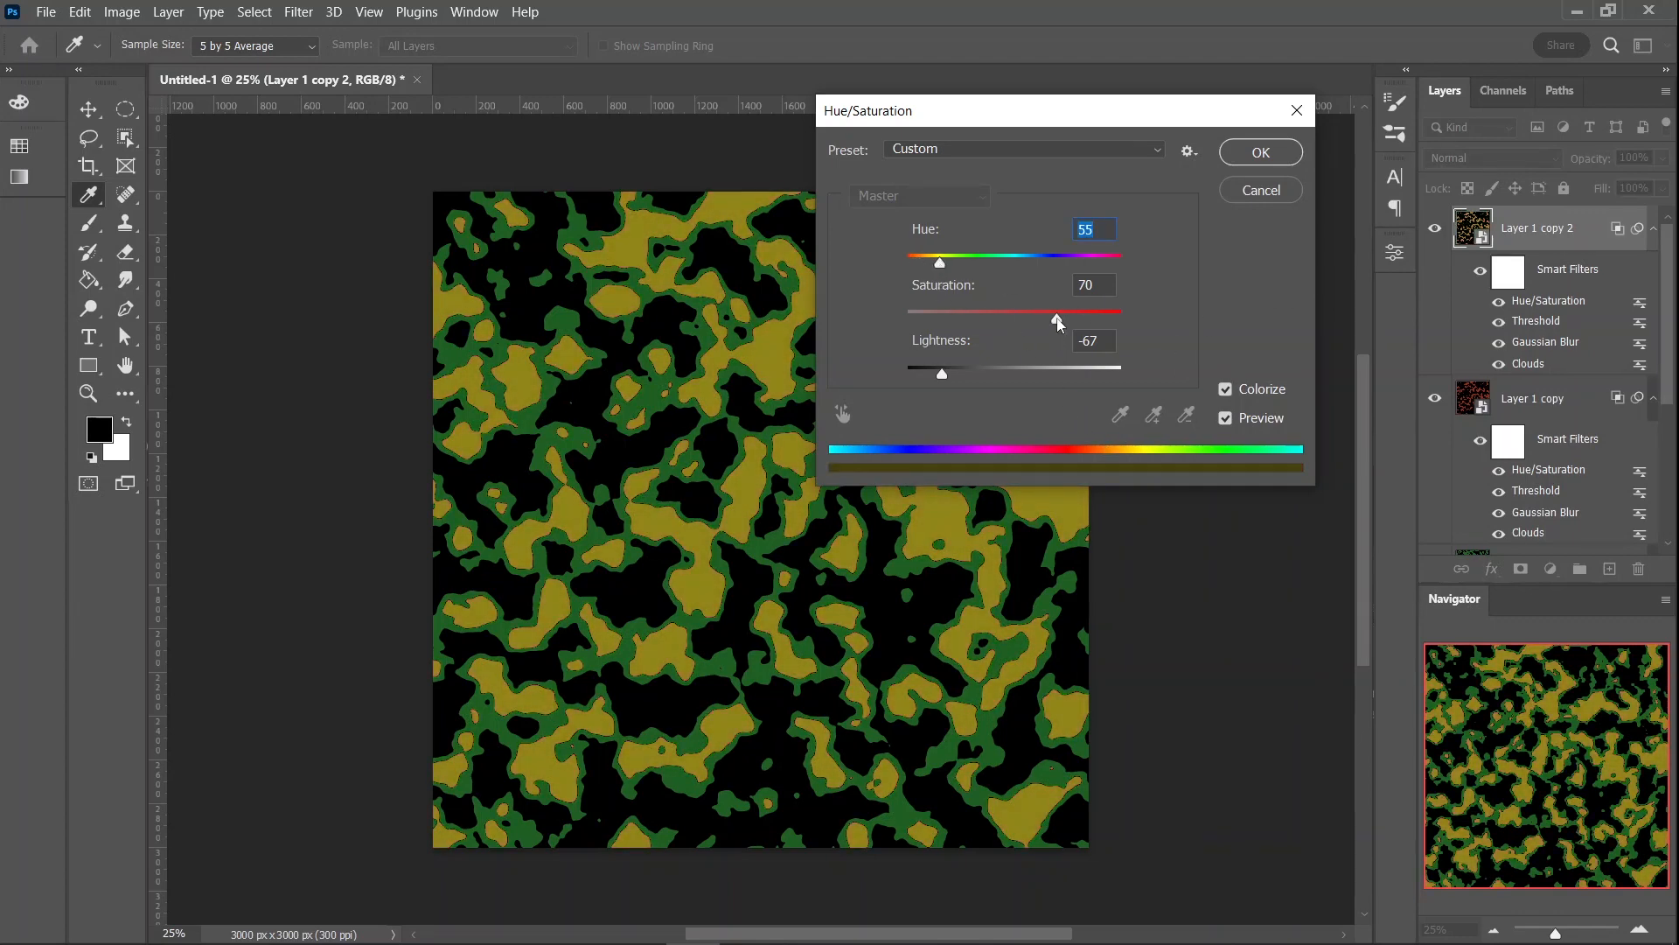
pyautogui.moveTo(1058, 322)
pyautogui.mouseDown()
pyautogui.moveTo(1041, 324)
pyautogui.moveTo(1068, 323)
pyautogui.mouseUp()
pyautogui.moveTo(944, 378); pyautogui.dragTo(964, 377)
pyautogui.click(1252, 154)
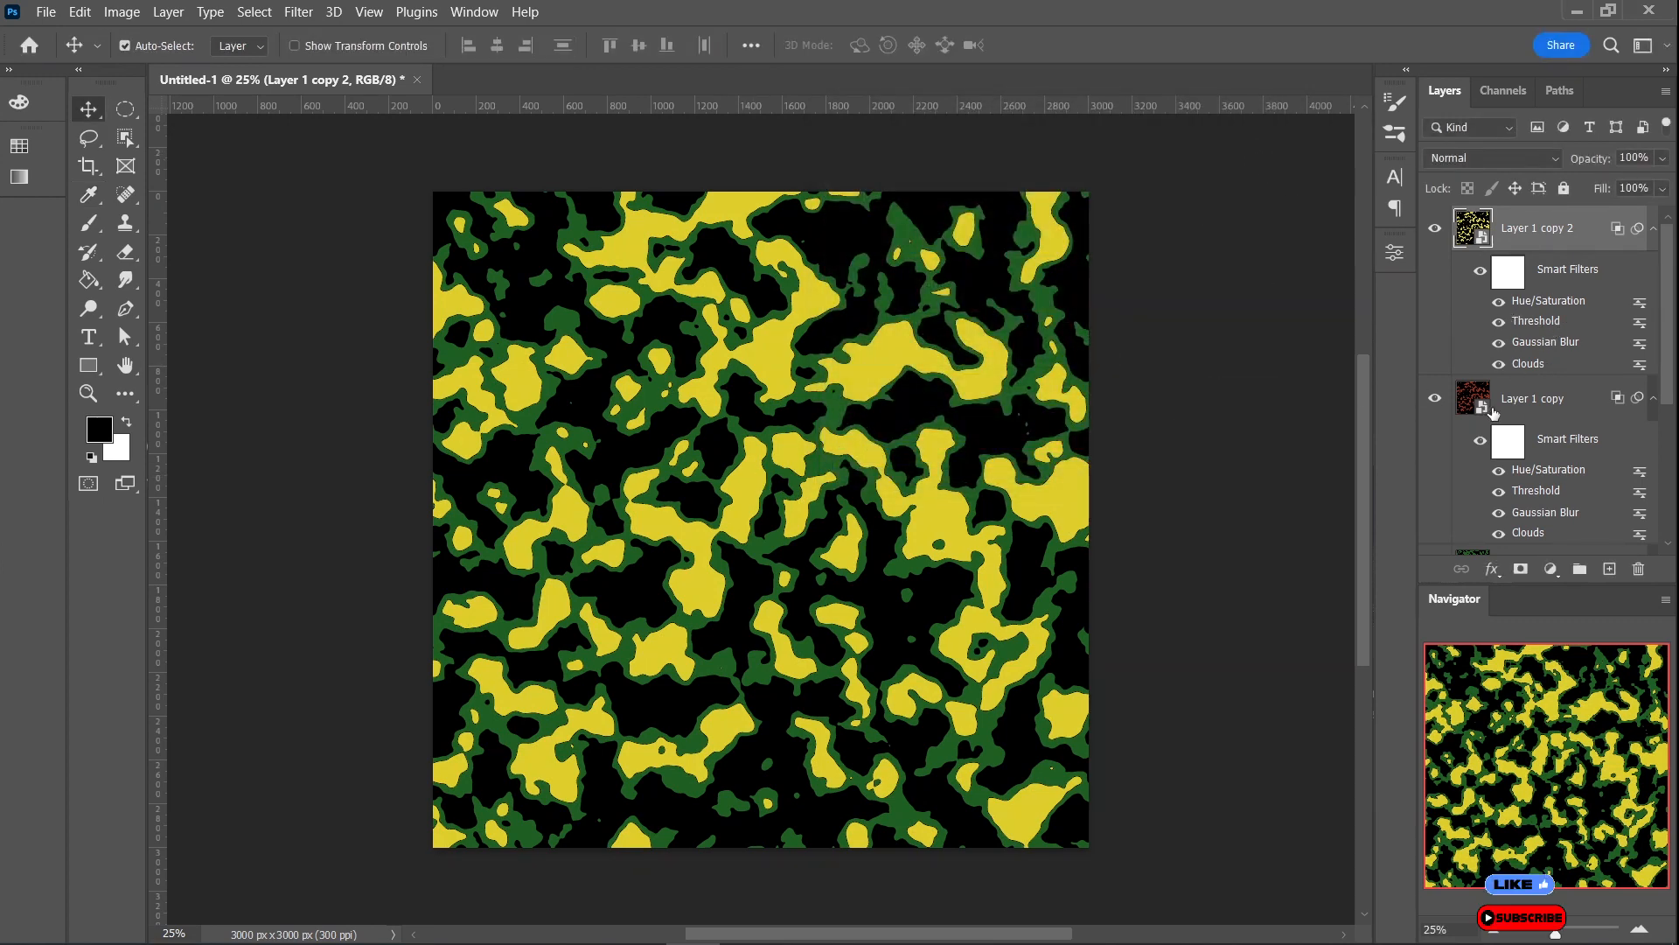
# - Set the Threshold level of the yellow layer, Layer 1 copy 2, to 174
pyautogui.doubleClick(1524, 321)
pyautogui.click(901, 392)
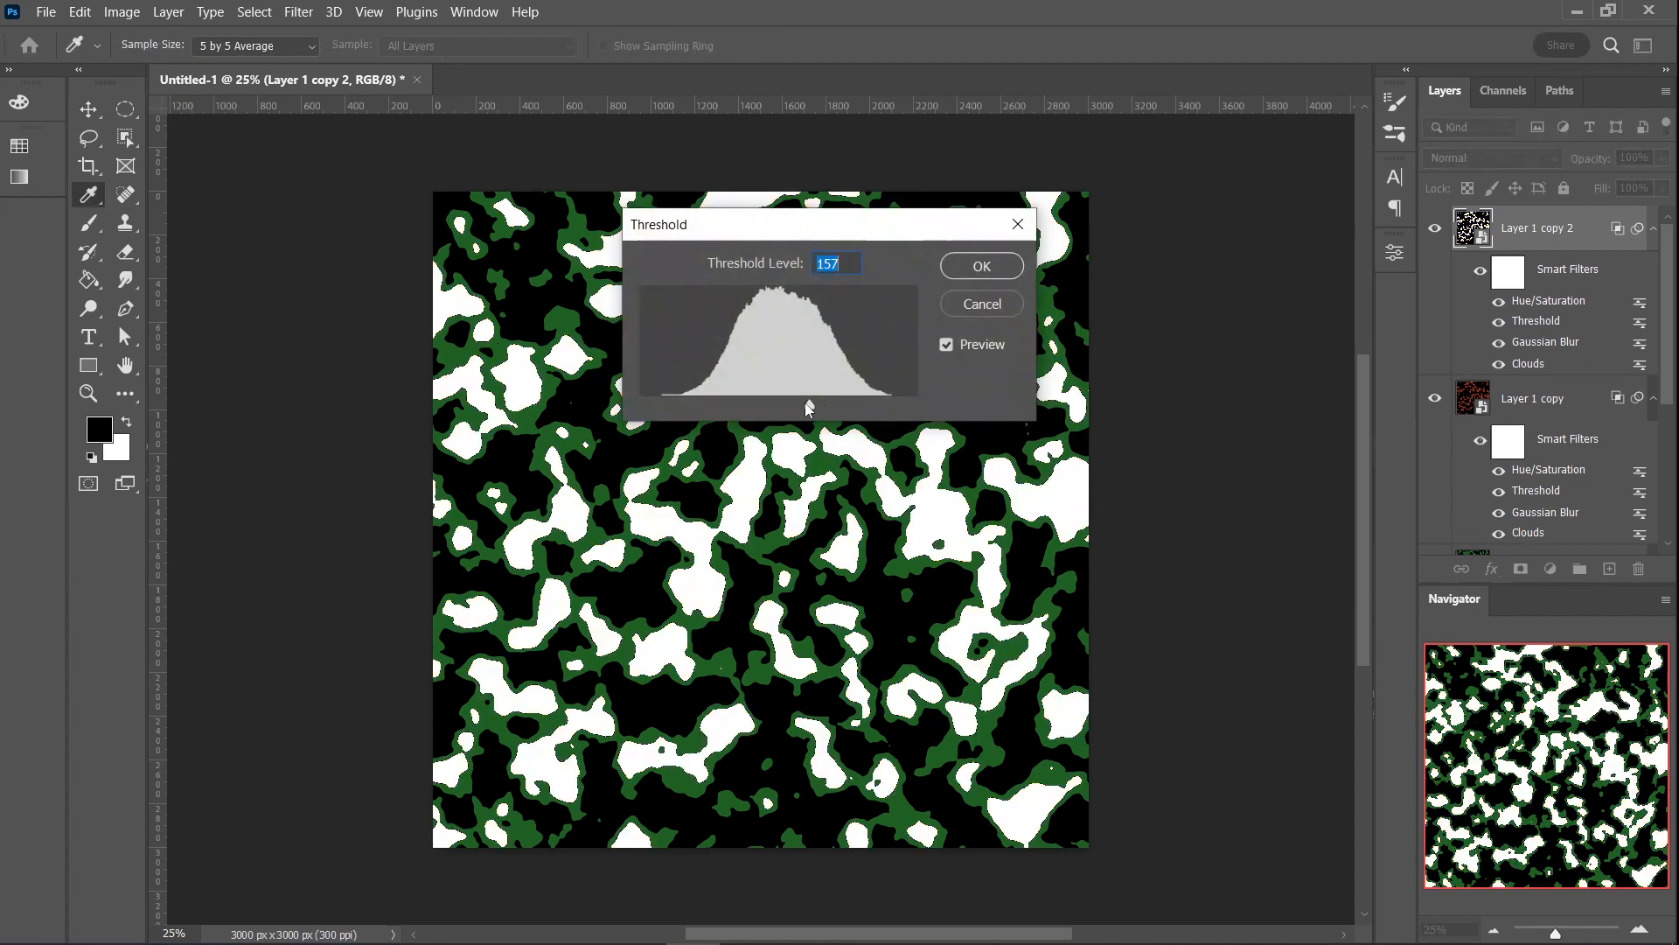
pyautogui.moveTo(807, 403); pyautogui.dragTo(827, 406)
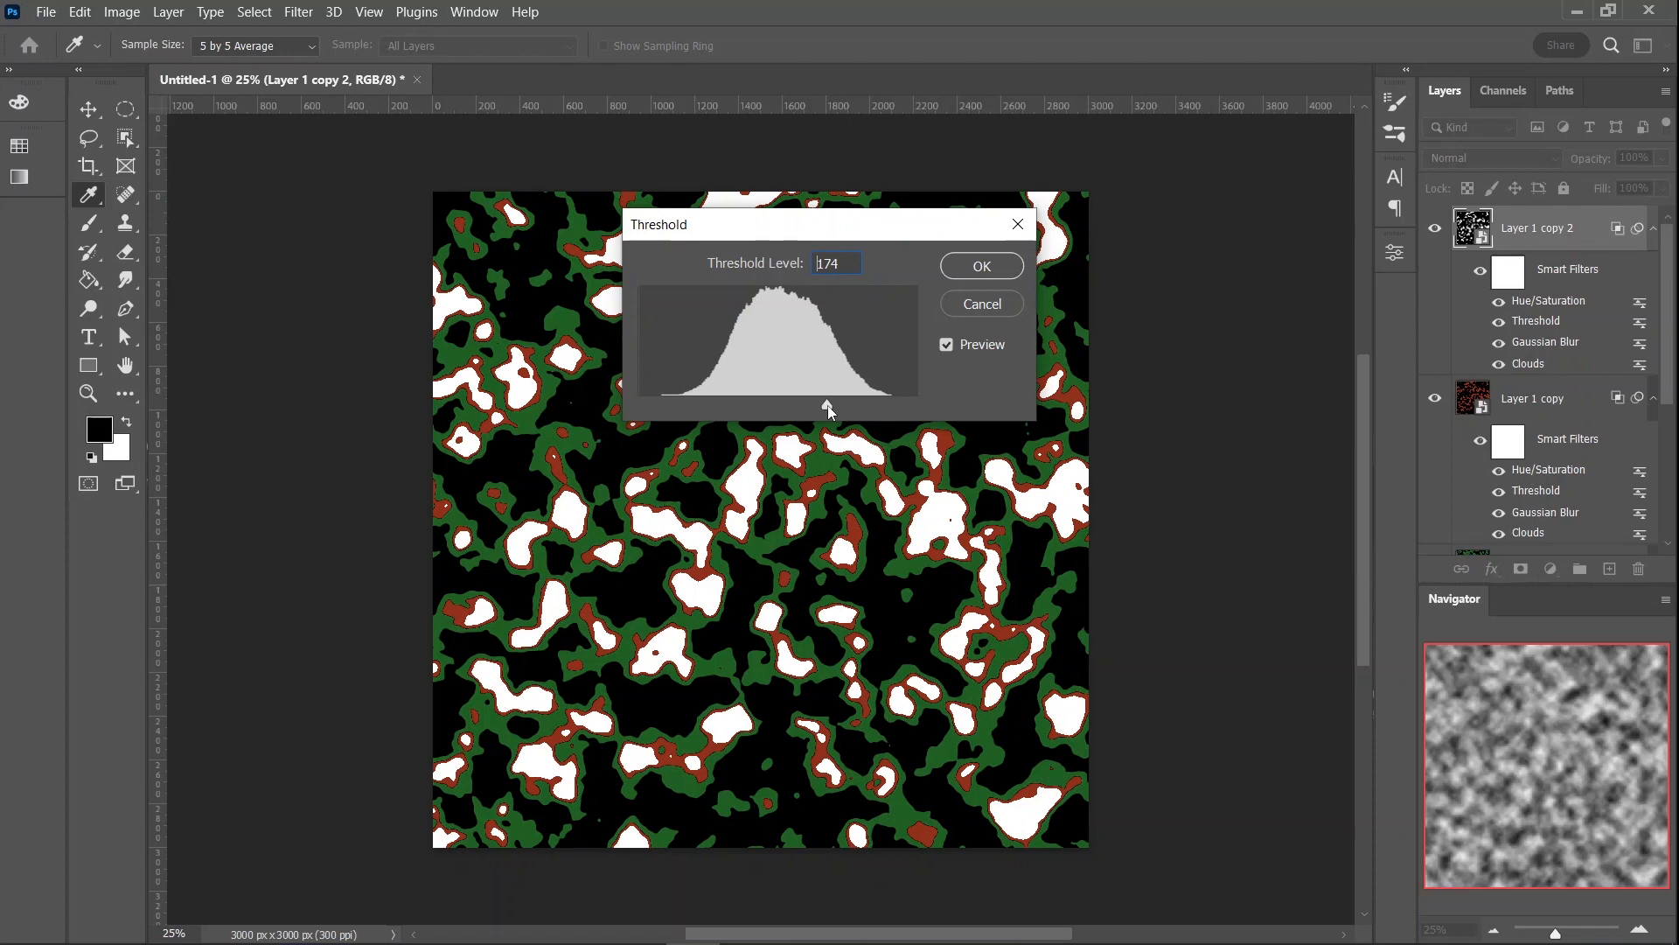
pyautogui.click(982, 265)
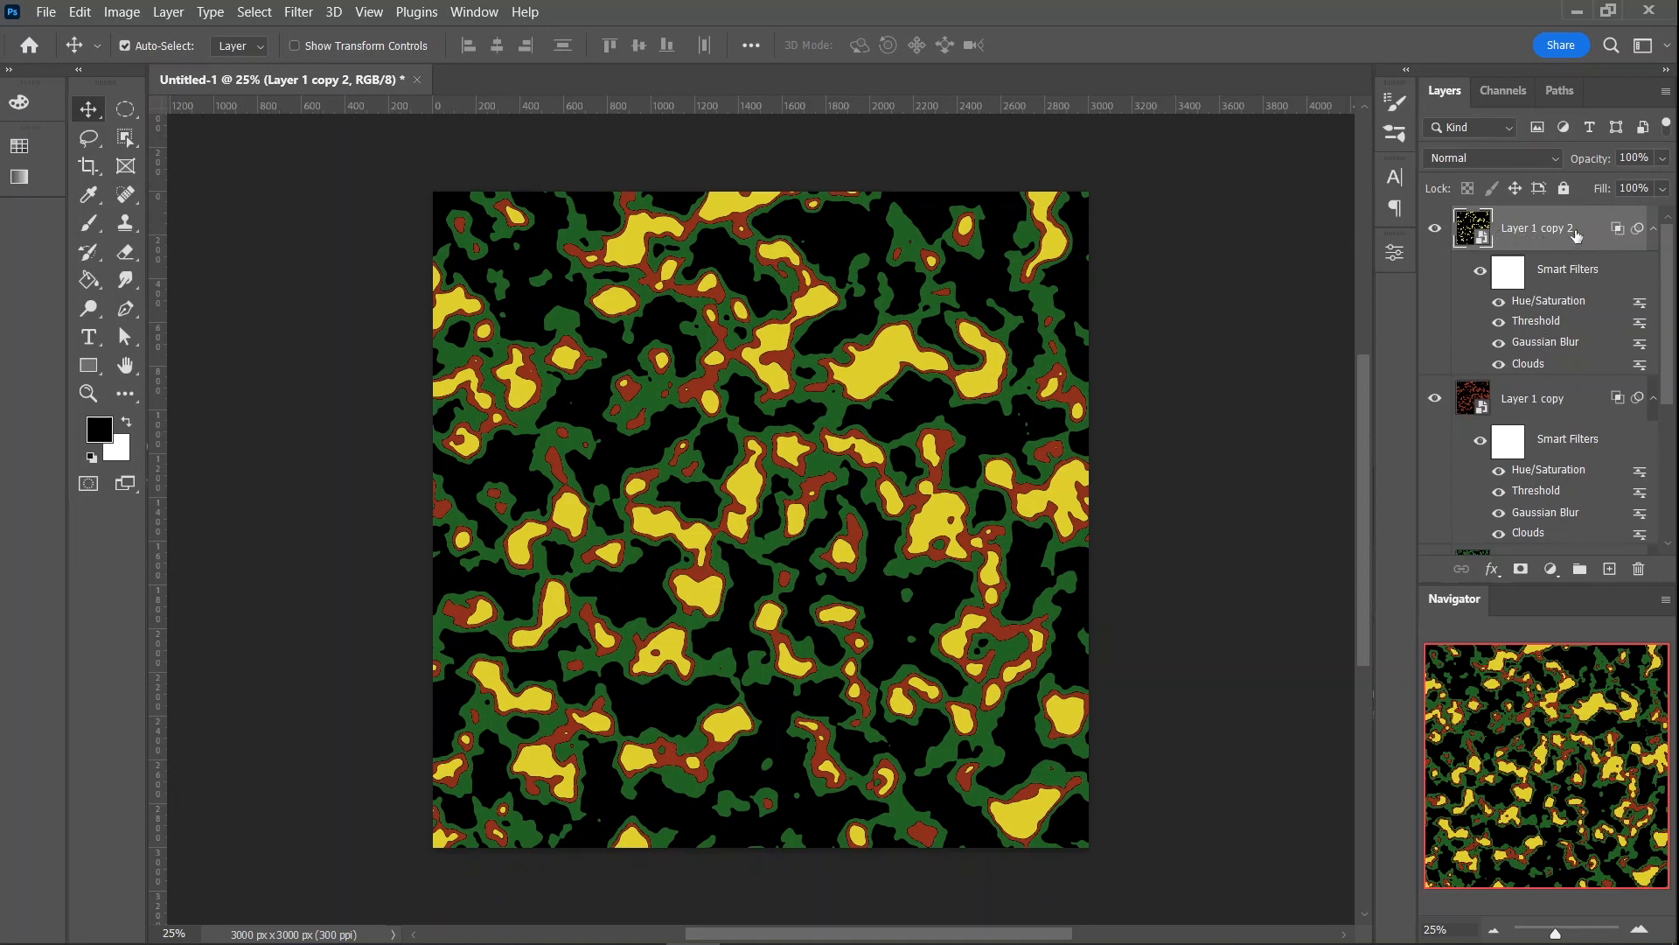
# - Apply a Motion Blur to the yellow Layer 1 copy 2 with an angle of -10° and a distance of 85 pixels
pyautogui.click(296, 12)
pyautogui.moveTo(394, 276)
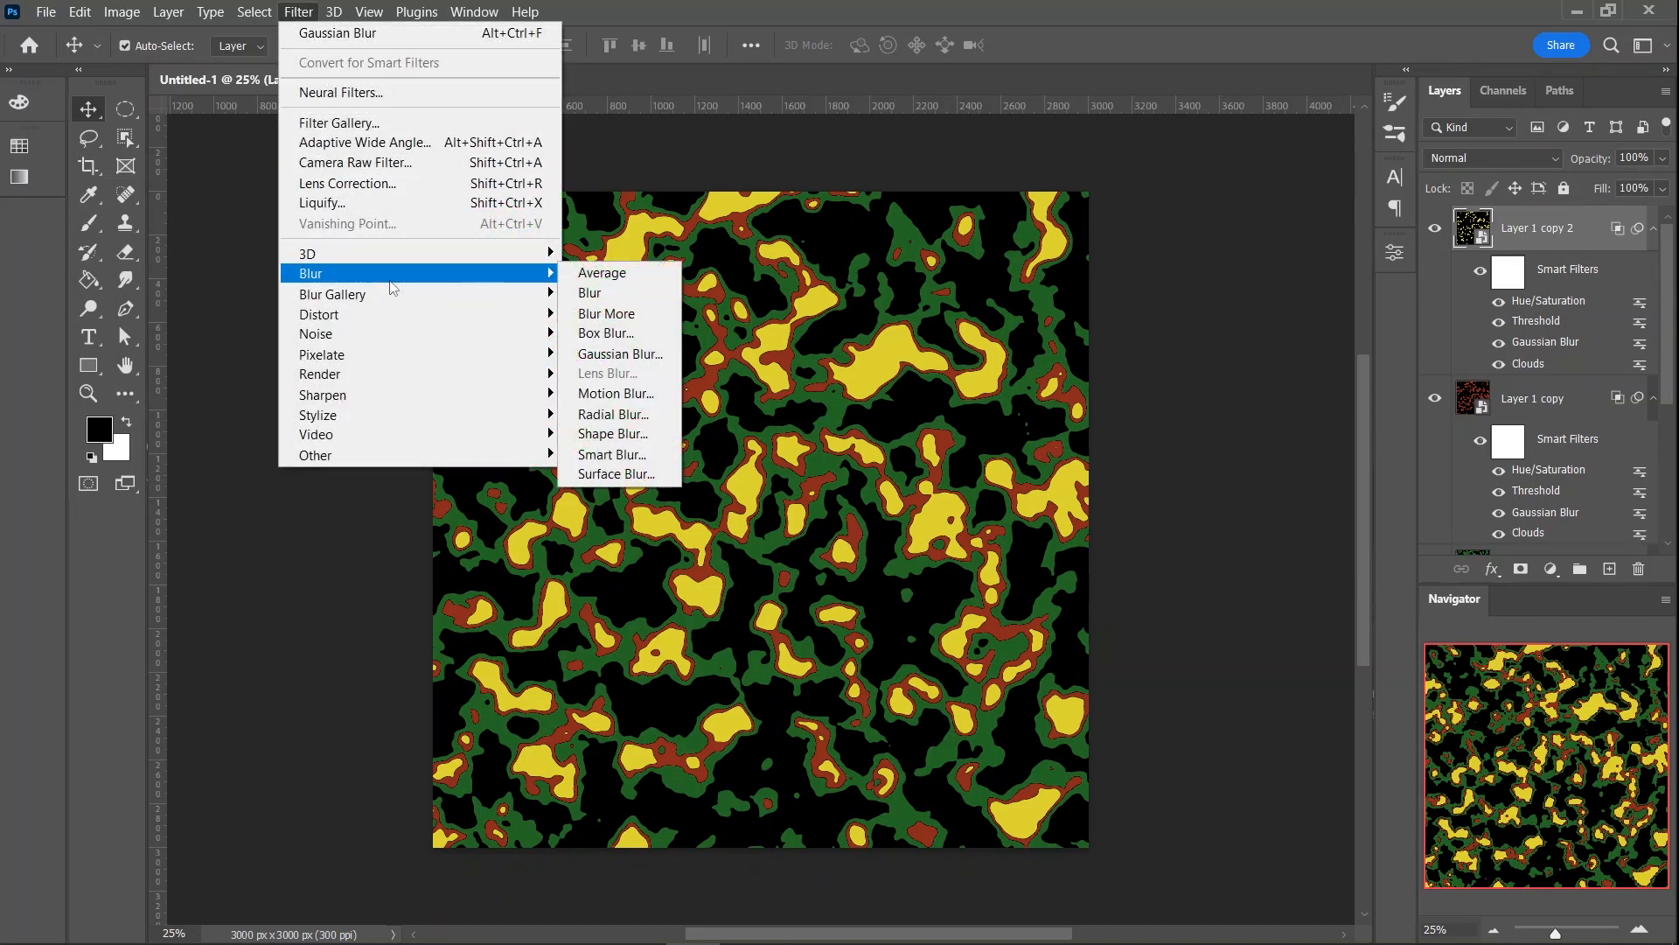
pyautogui.click(616, 394)
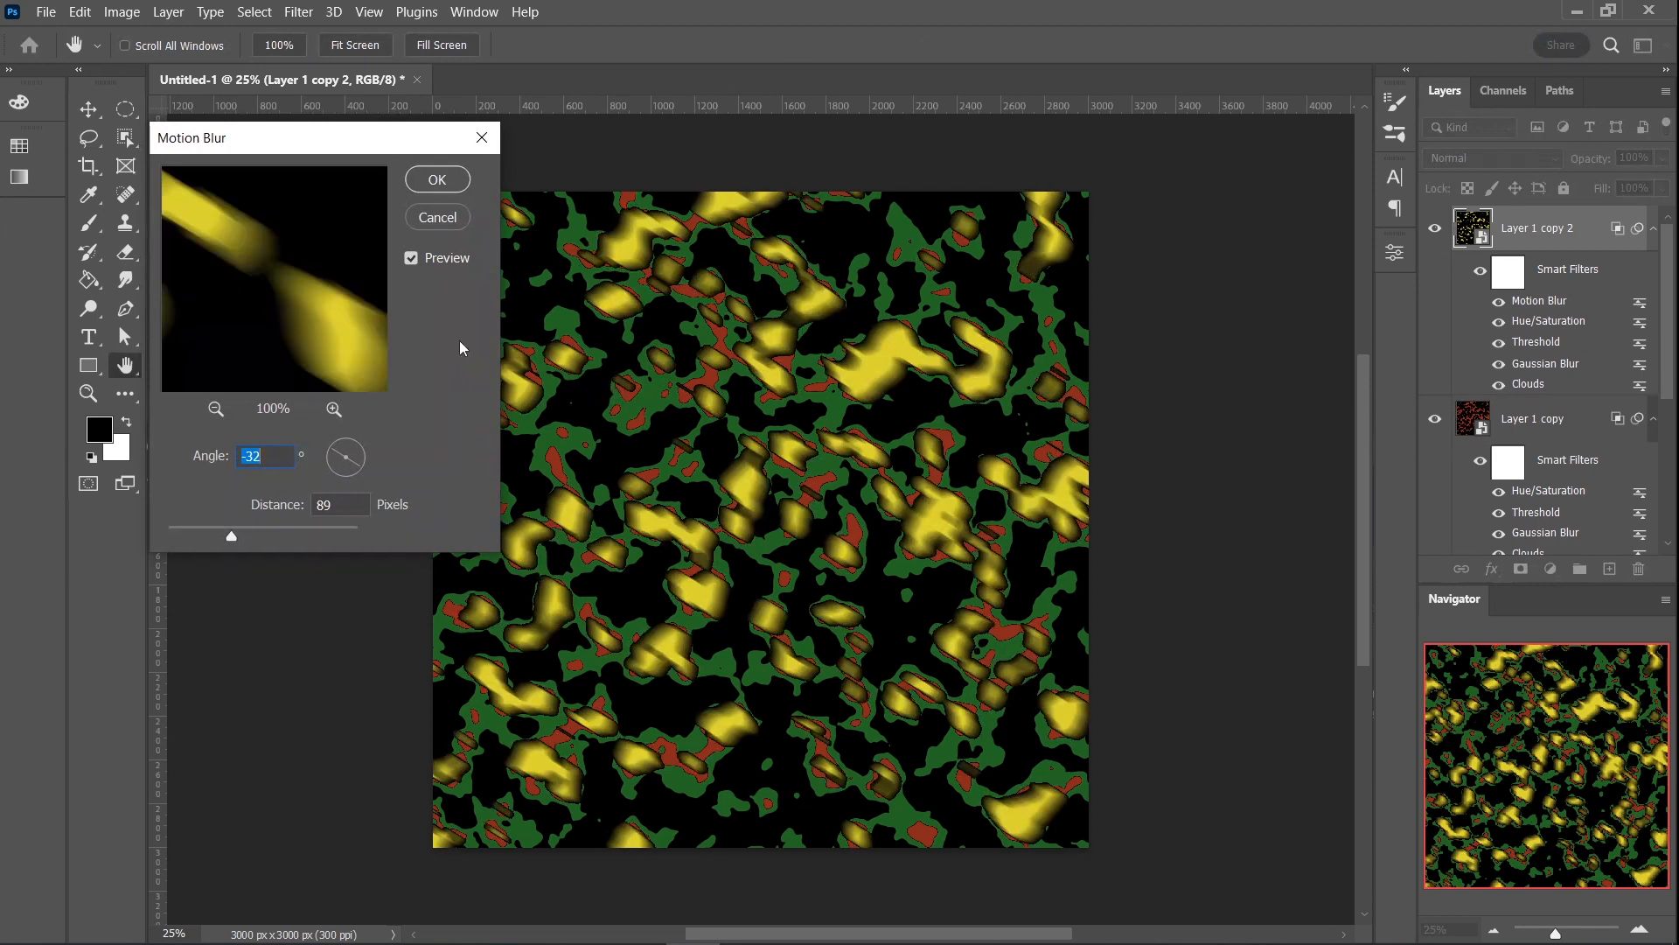
pyautogui.write('-35')
pyautogui.moveTo(361, 464); pyautogui.dragTo(360, 459)
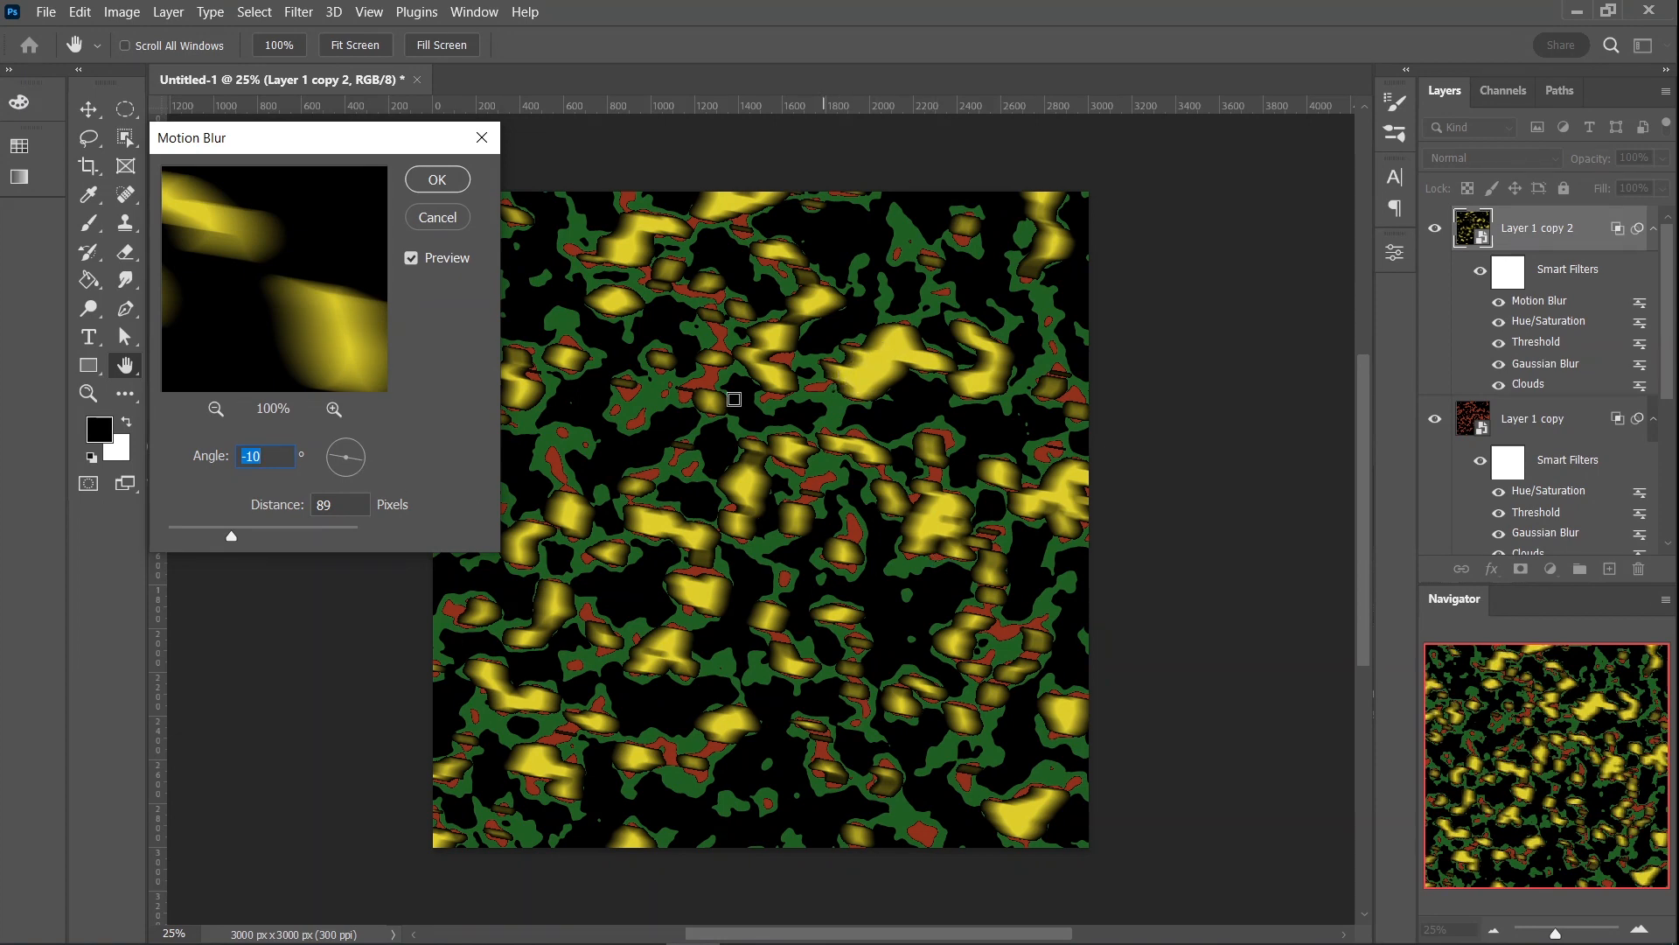
pyautogui.moveTo(233, 537)
pyautogui.mouseDown()
pyautogui.moveTo(279, 537)
pyautogui.moveTo(231, 530)
pyautogui.mouseUp()
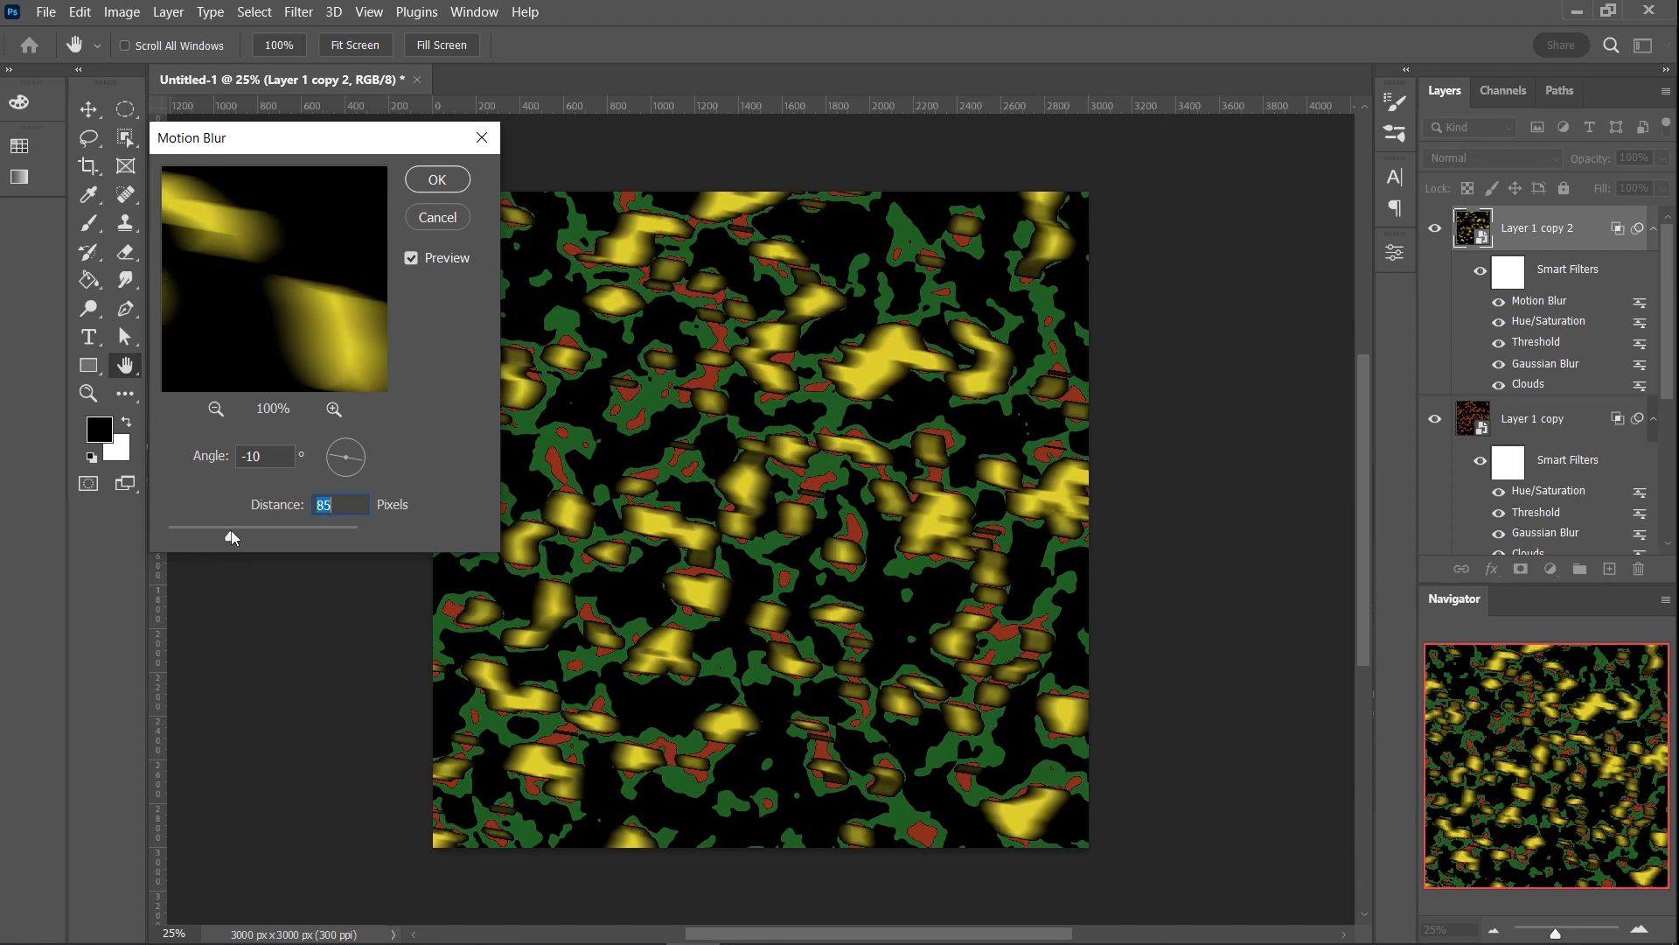
pyautogui.click(434, 180)
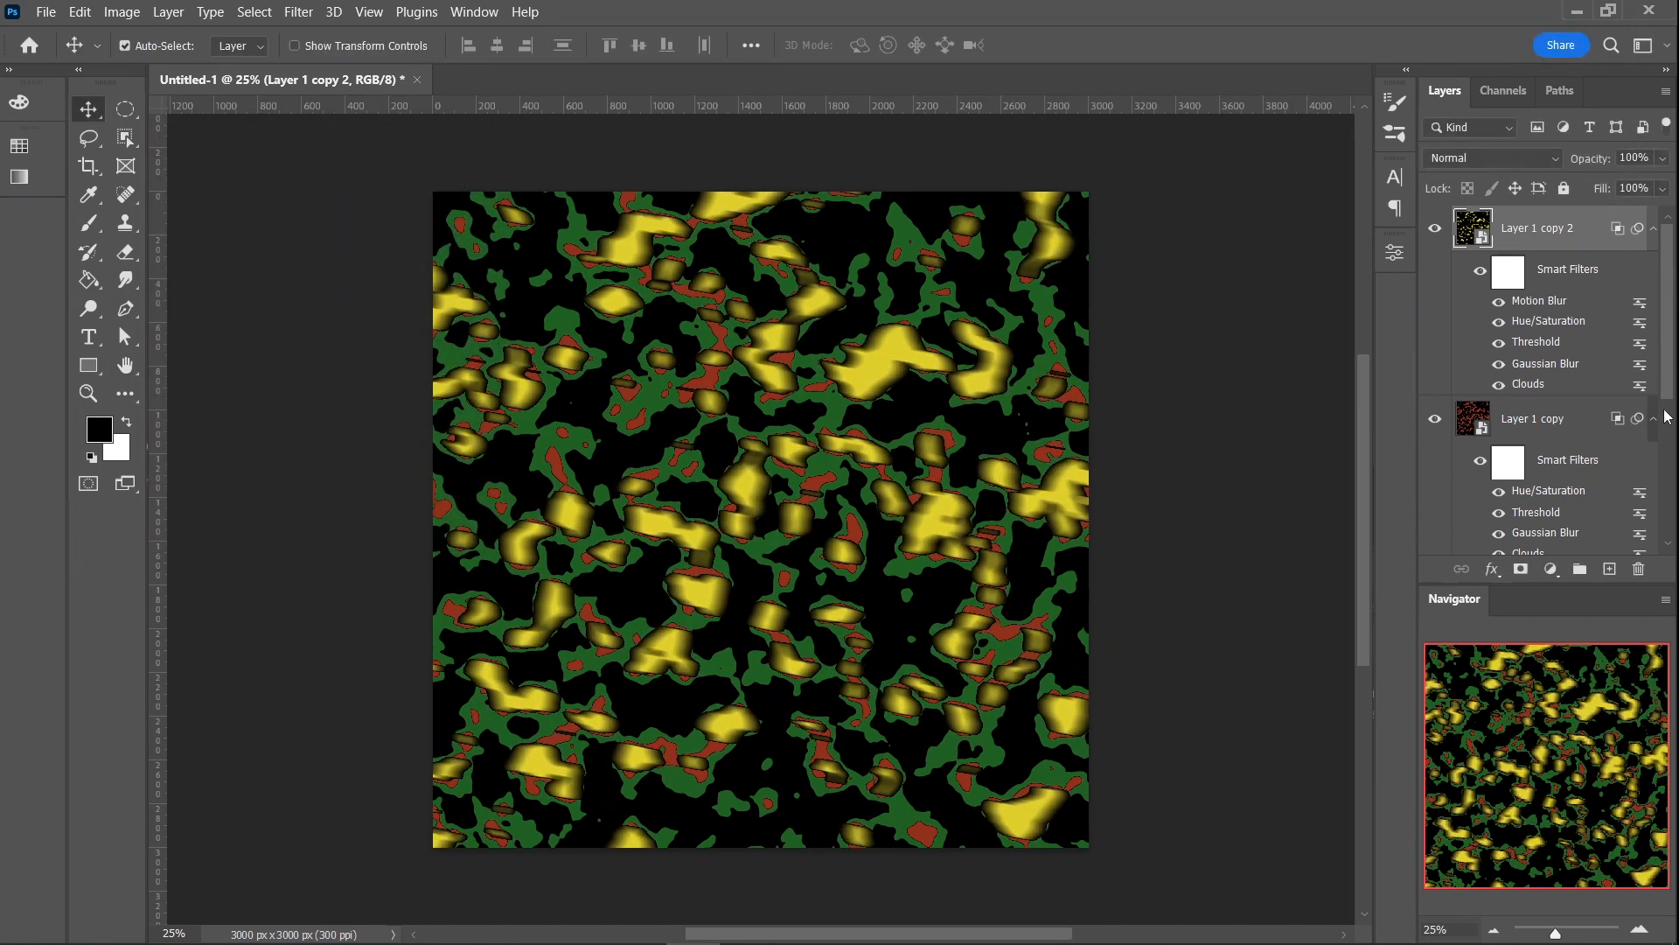
# - Apply a Motion Blur with an angle of -10° and a distance of 85 pixels to the red Layer 1 copy
pyautogui.scroll(-3, 1667, 389)
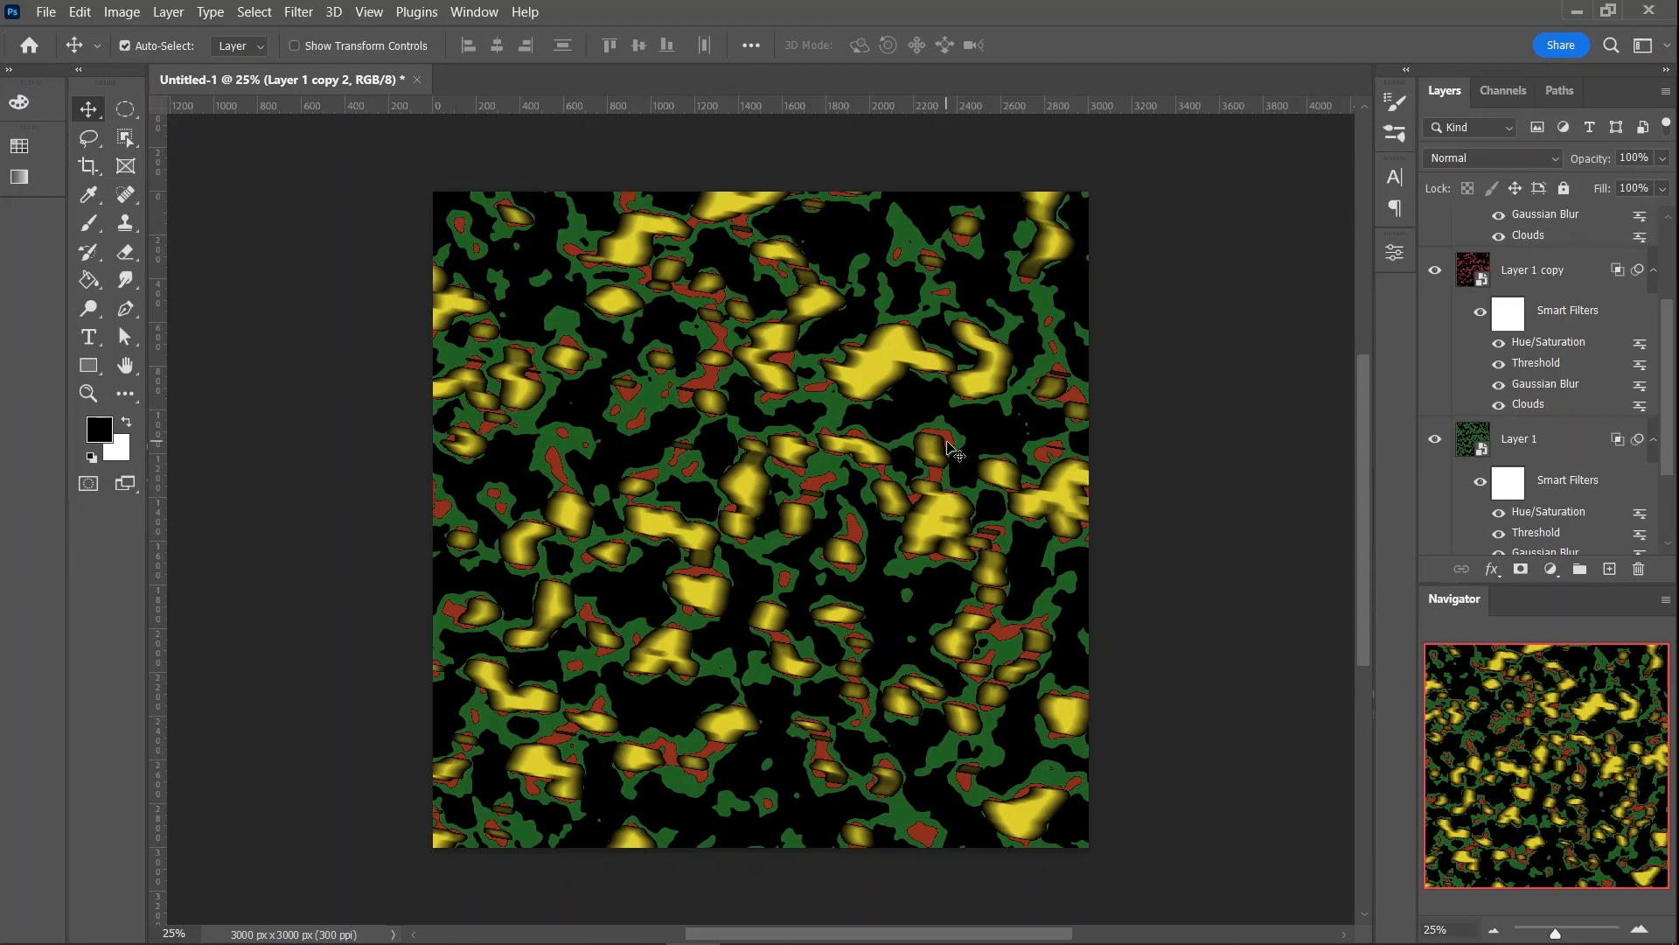
pyautogui.click(1564, 273)
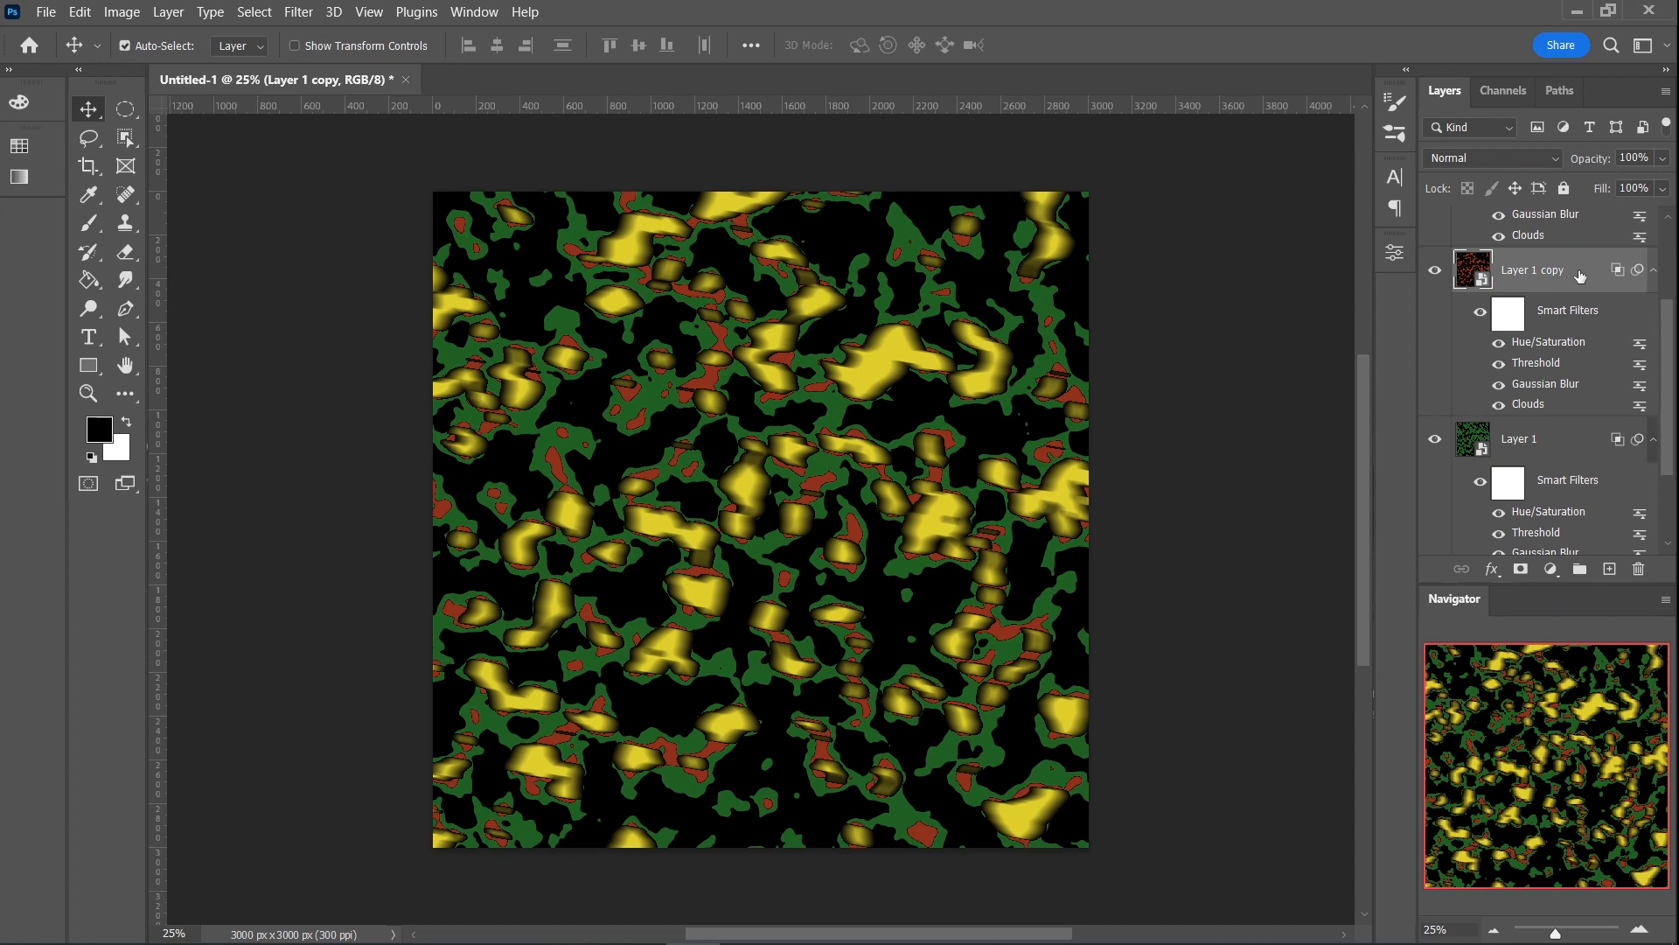
pyautogui.click(290, 15)
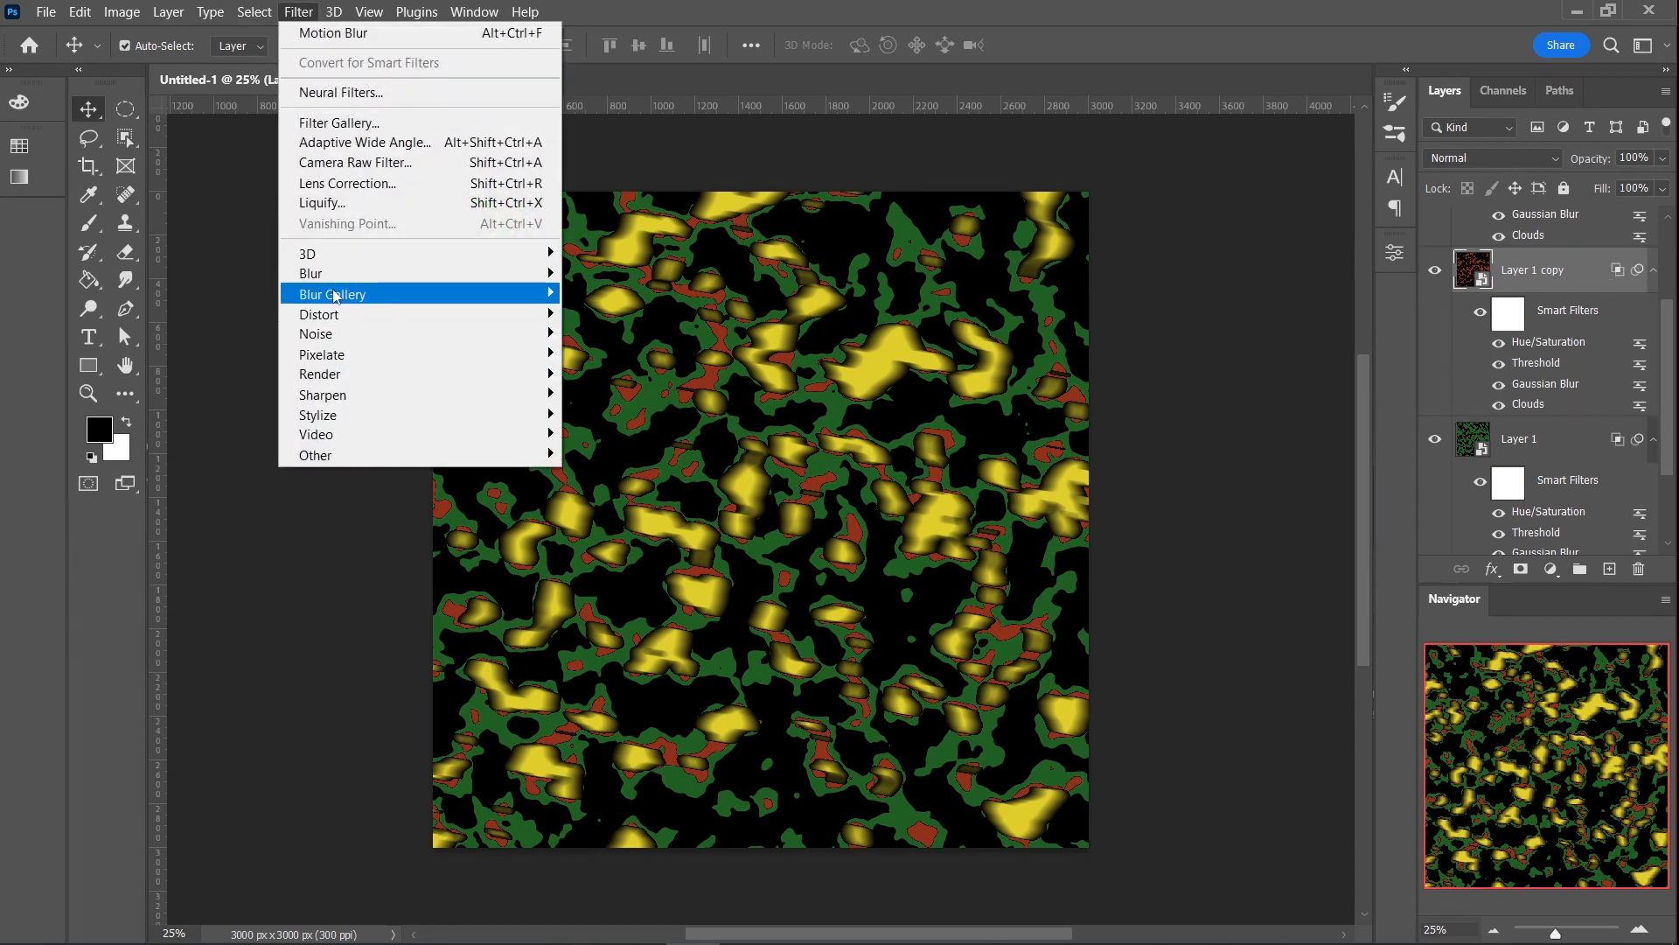
pyautogui.moveTo(335, 280)
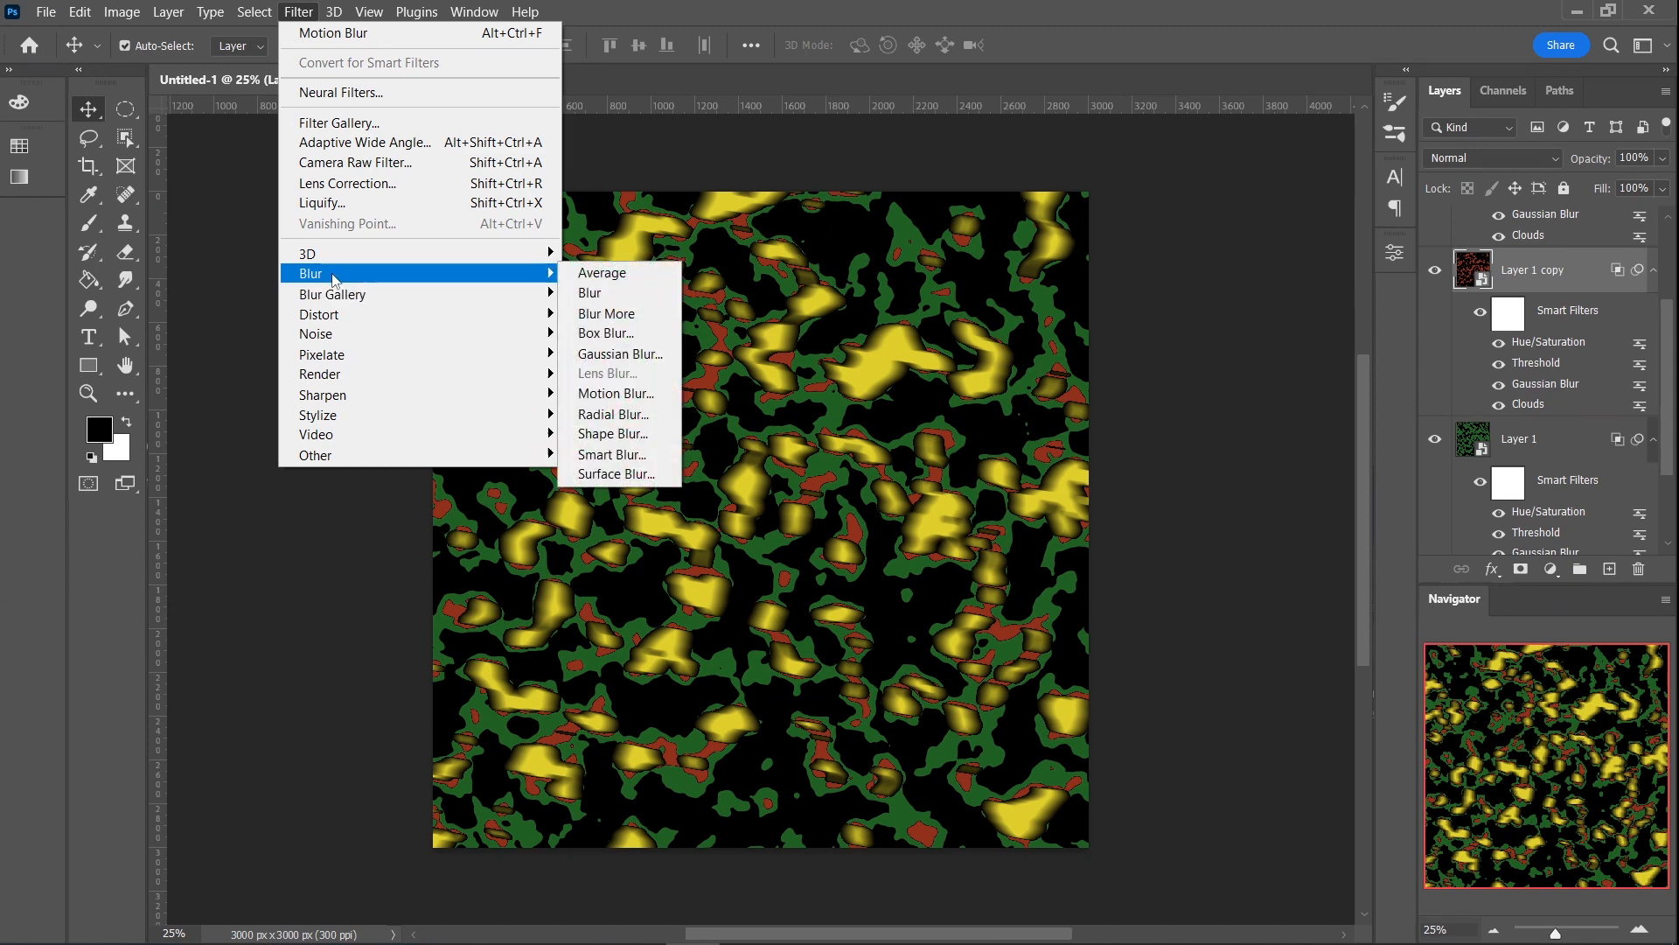
pyautogui.click(616, 393)
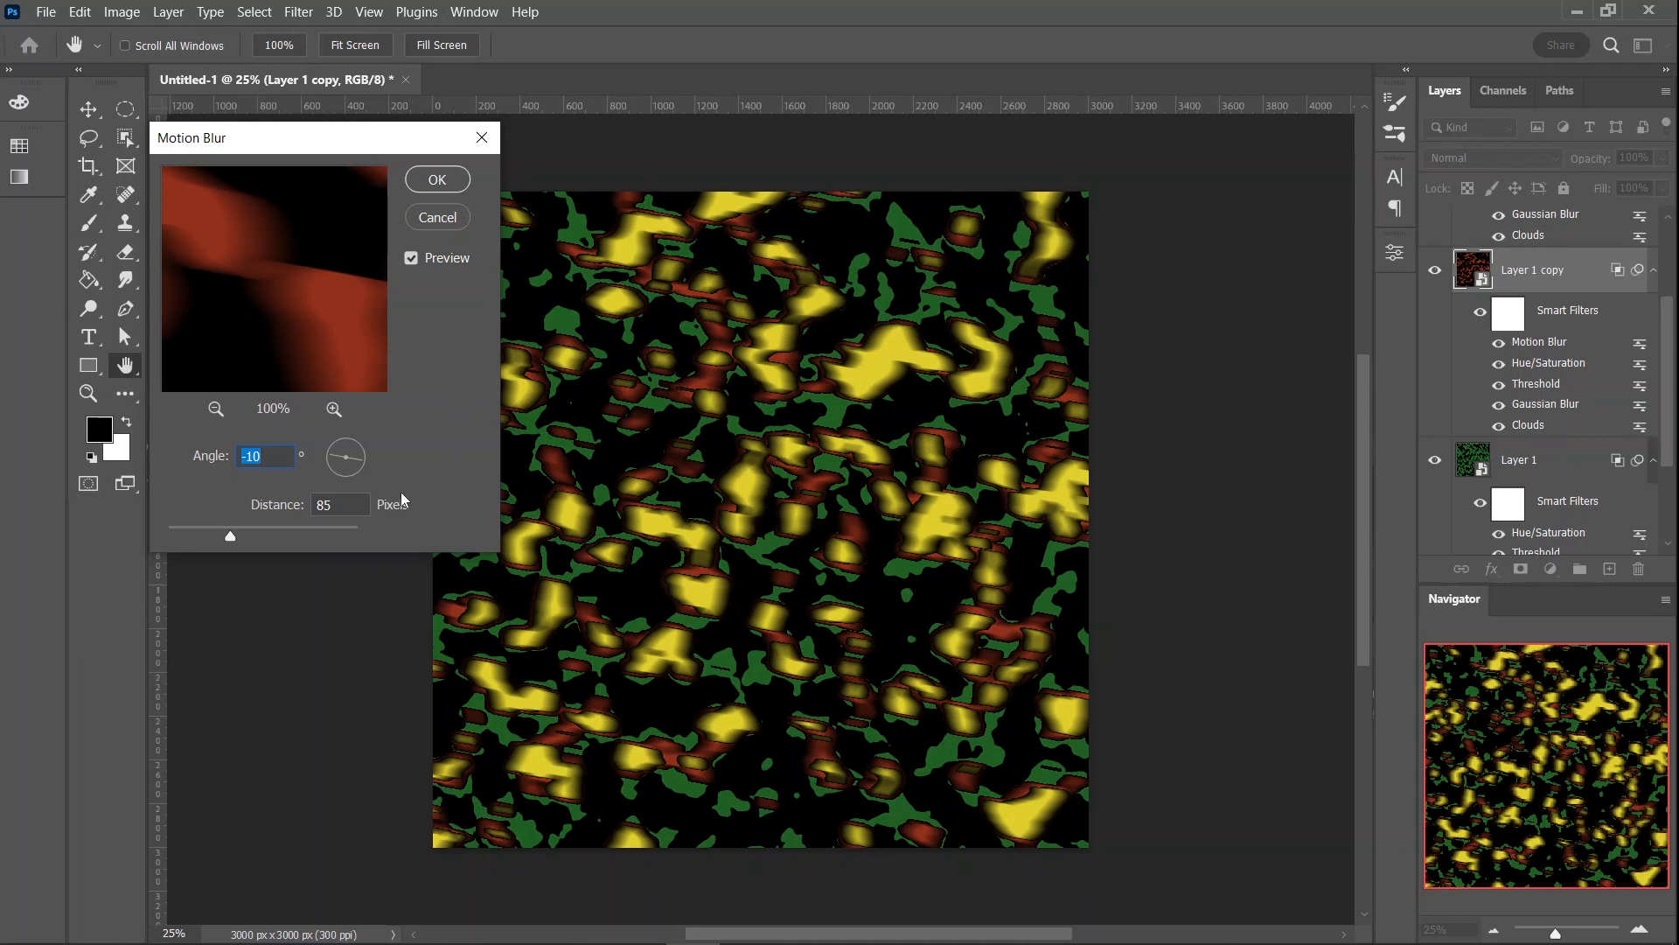
pyautogui.click(455, 181)
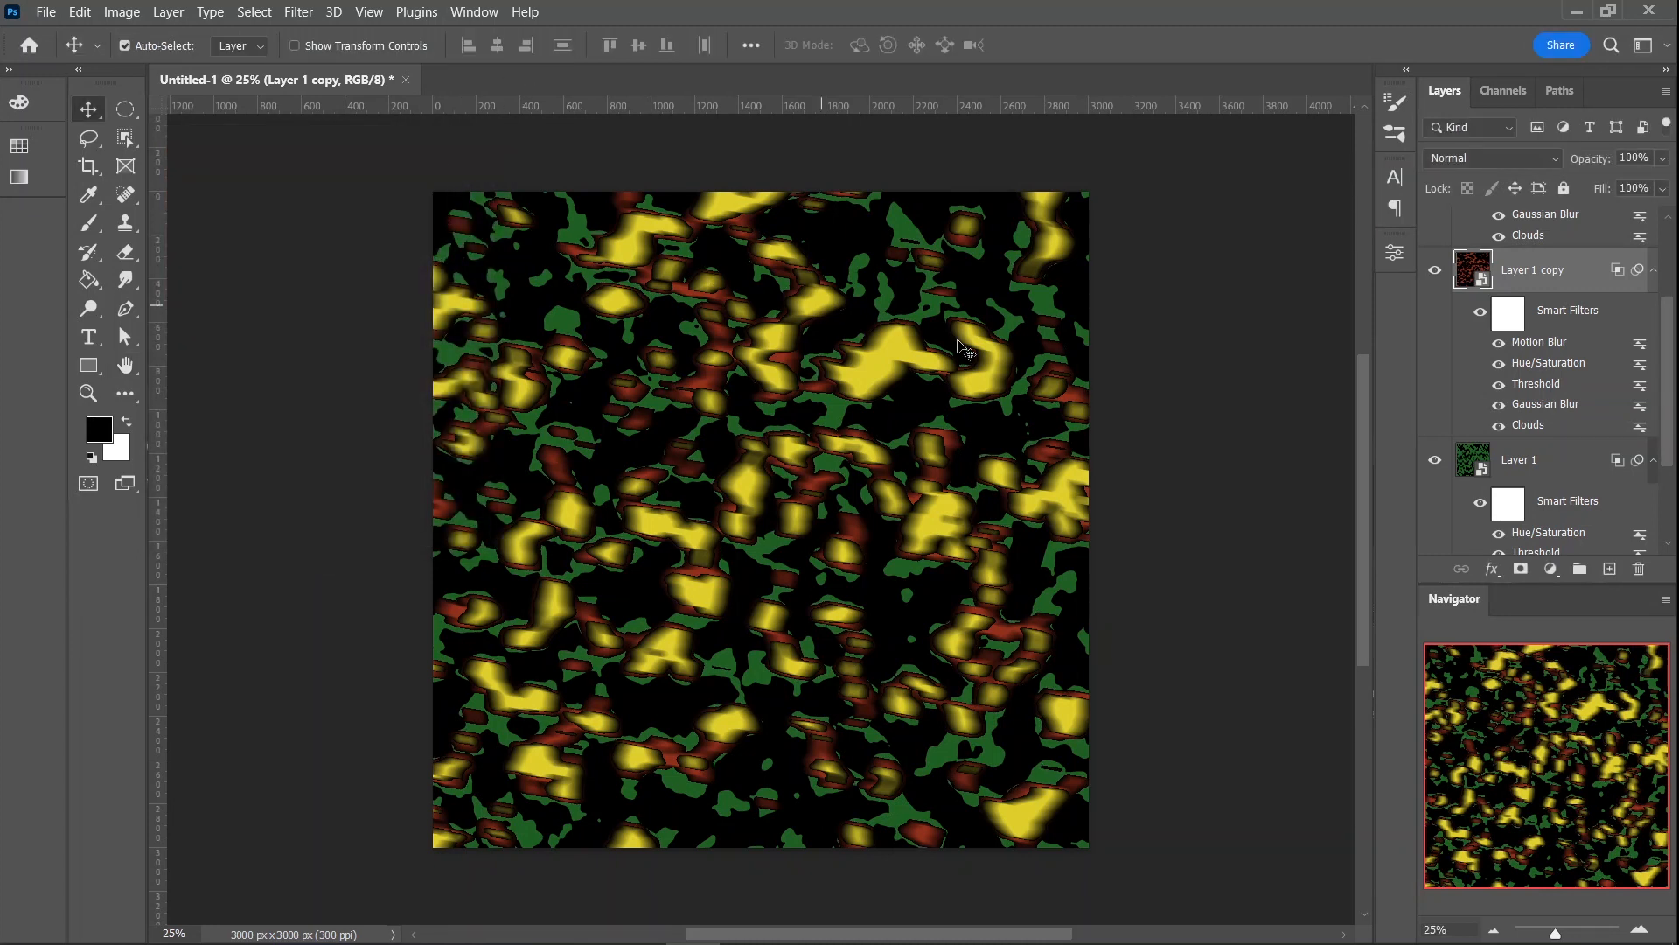
# - Collapse the smart filter lists of Layer 1 copy, Layer 1 and Layer 1 copy 2
pyautogui.click(1659, 273)
pyautogui.click(1652, 325)
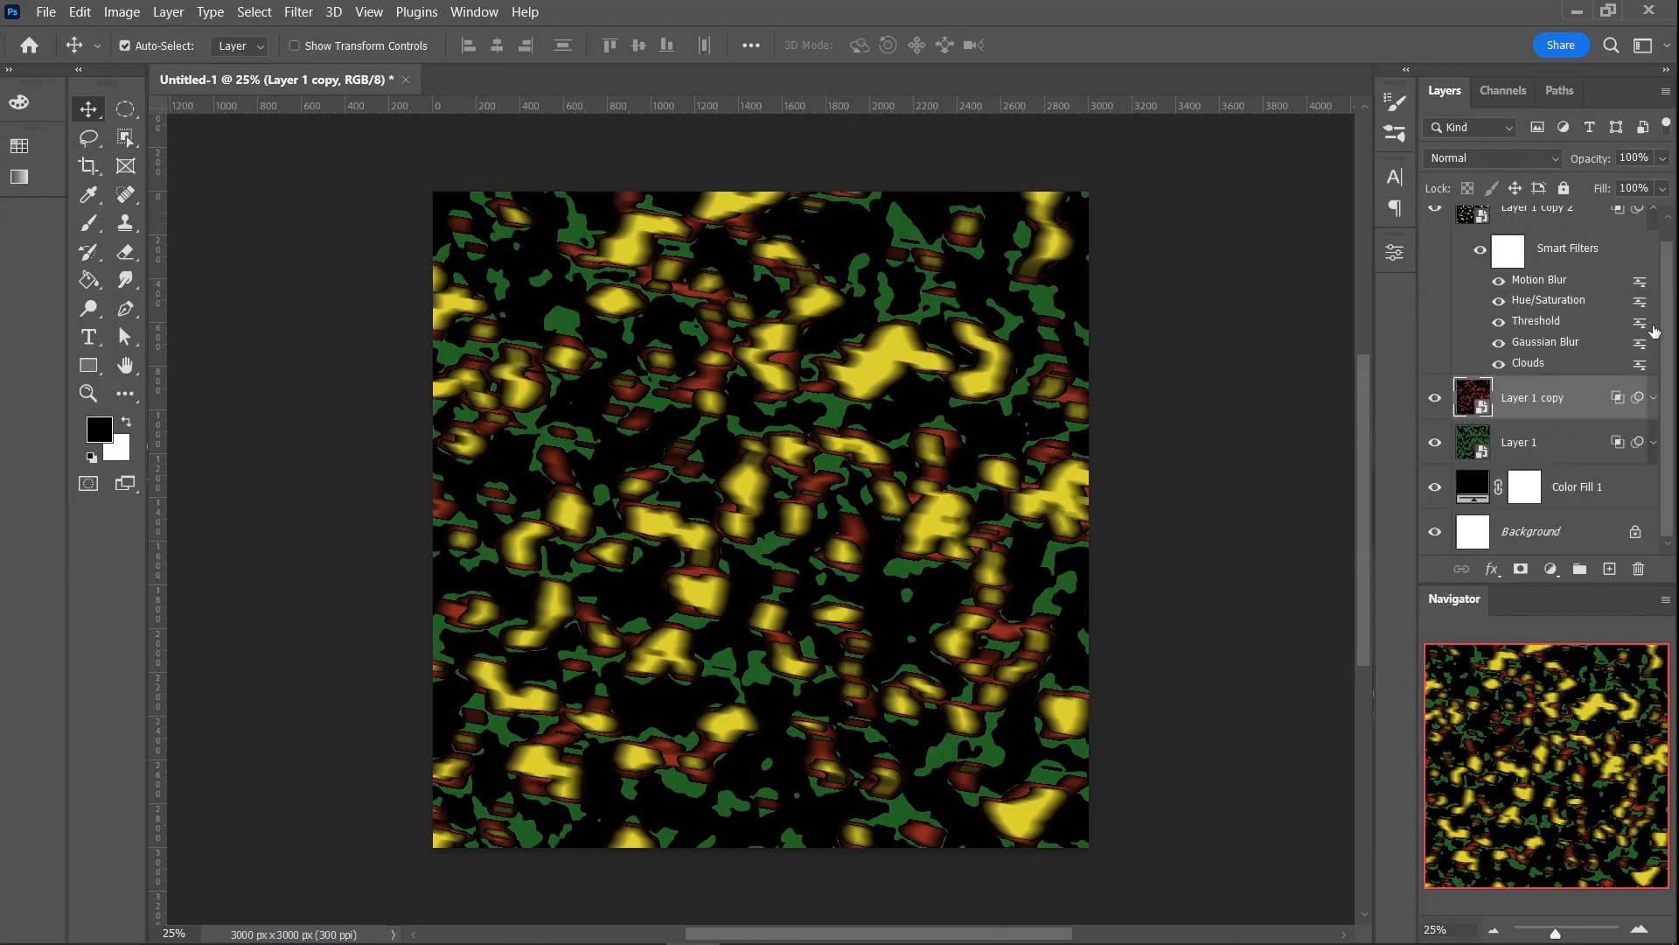
pyautogui.click(1655, 214)
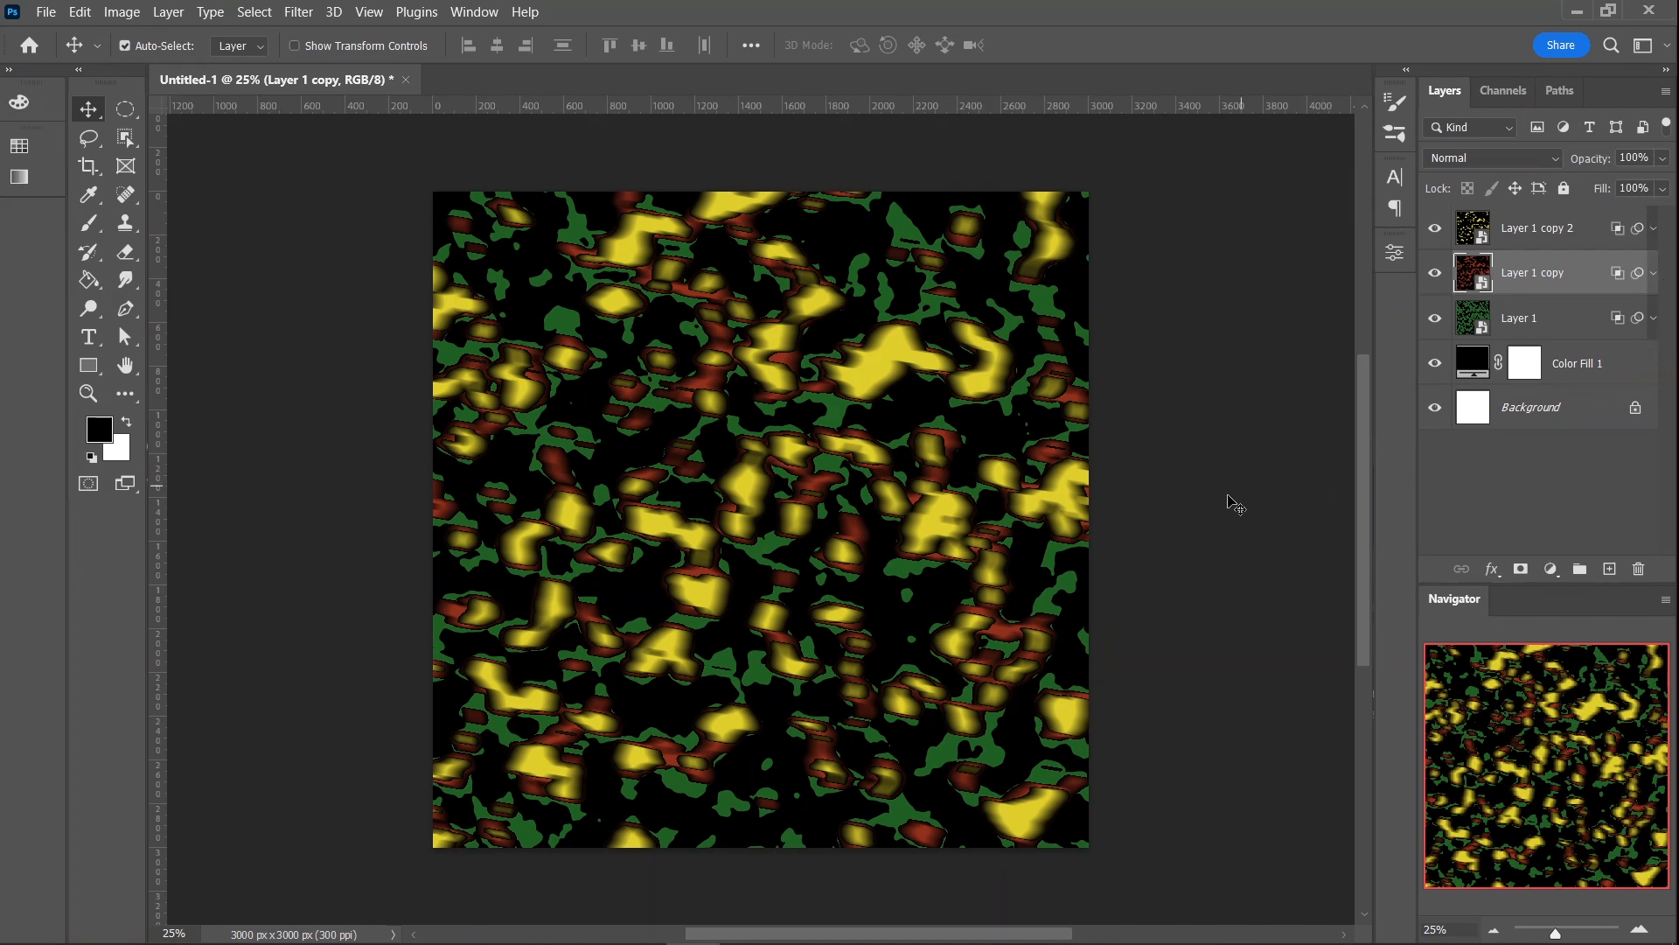